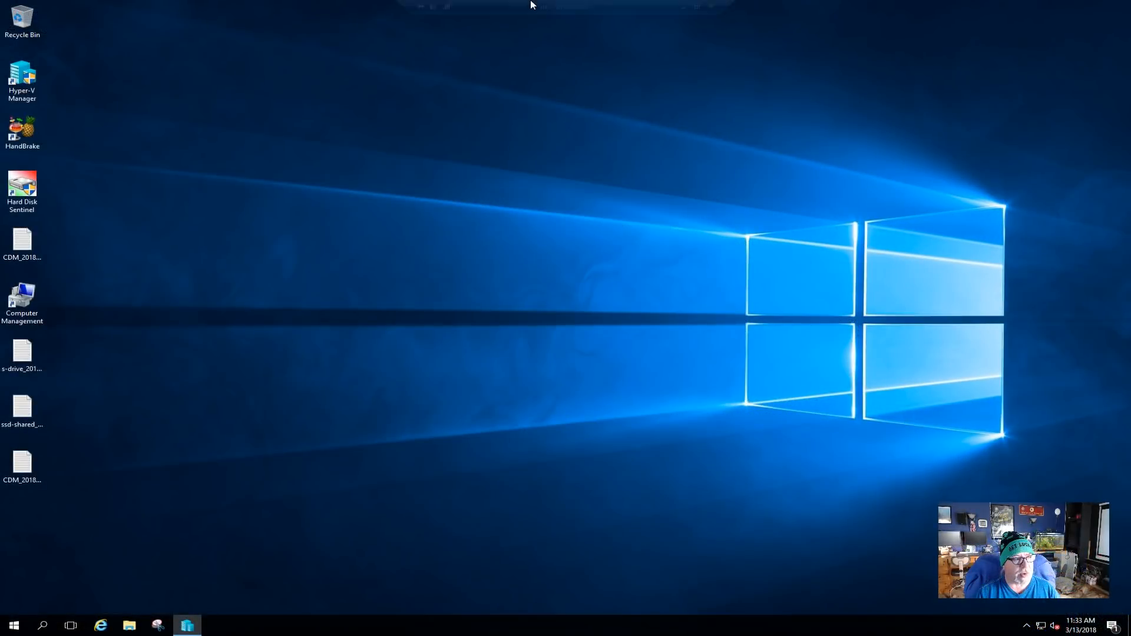
Minimize Chrome after reviewing the SNG7-PBX-64bit-1712-2 ISO download, revealing the remote desktop.
{"action": "mouse_move", "coordinate": [531, 4]}
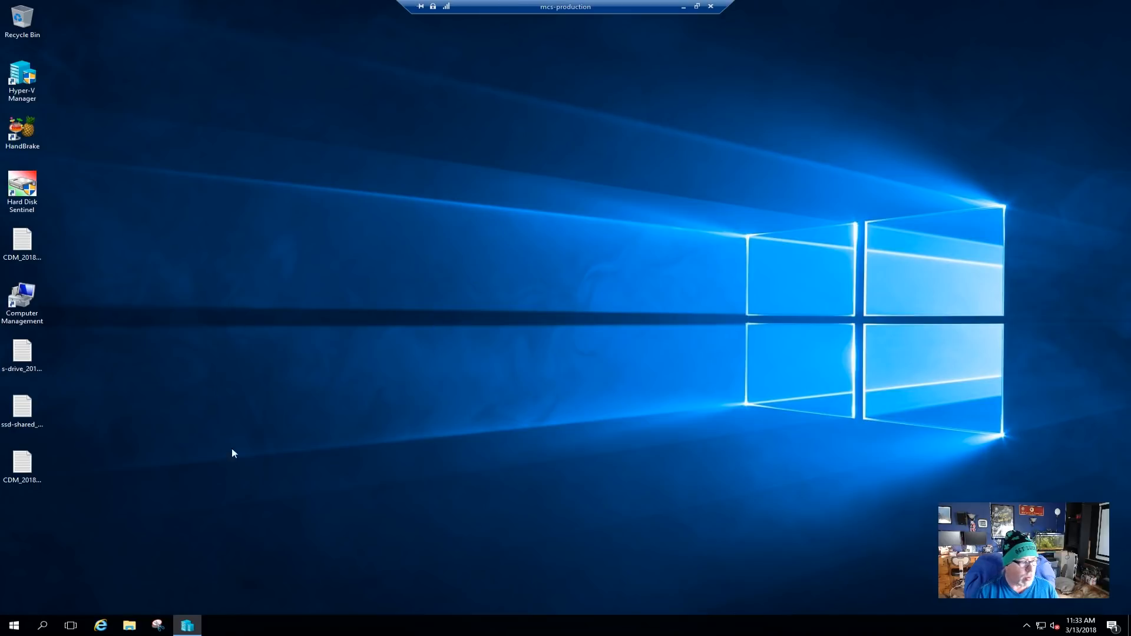
{"action": "left_click", "coordinate": [129, 626]}
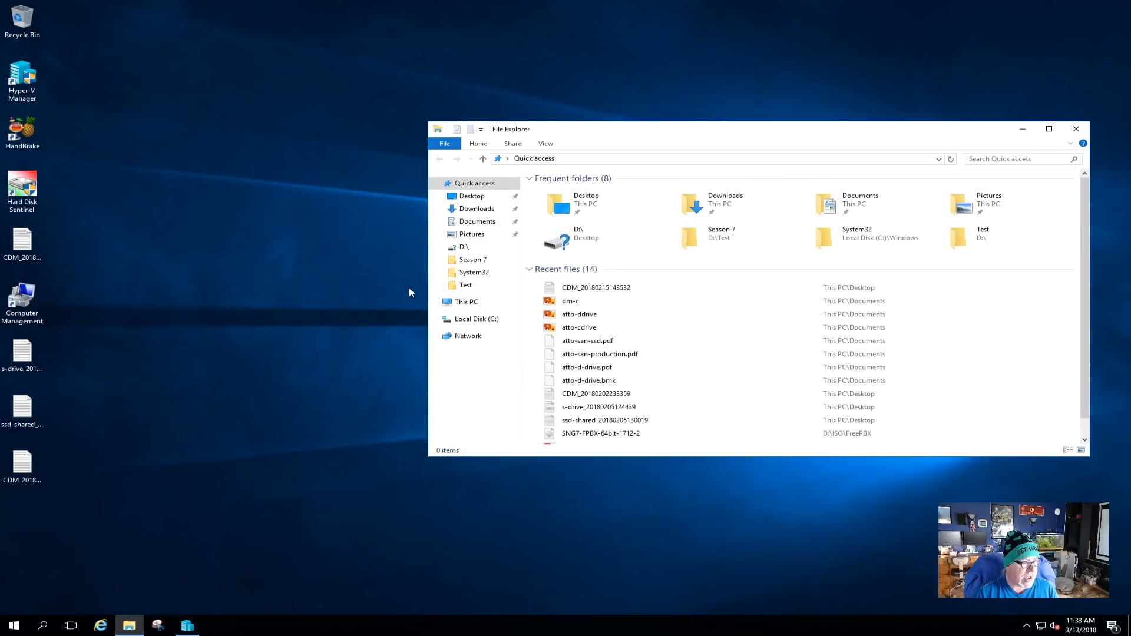
{"action": "left_click", "coordinate": [467, 302]}
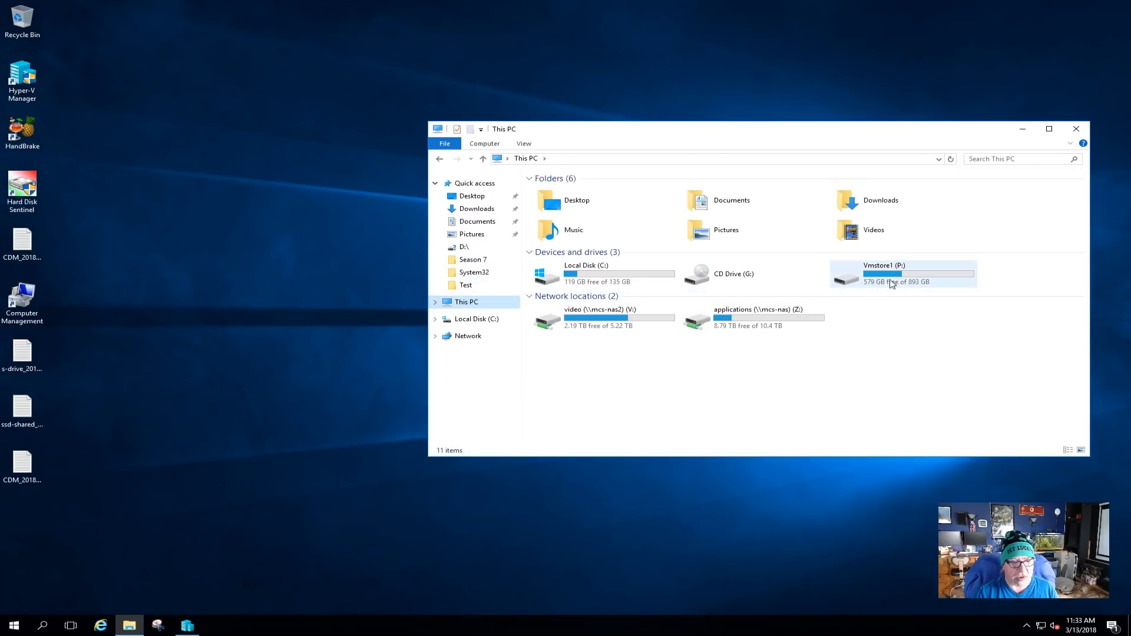
{"action": "double_click", "coordinate": [904, 272]}
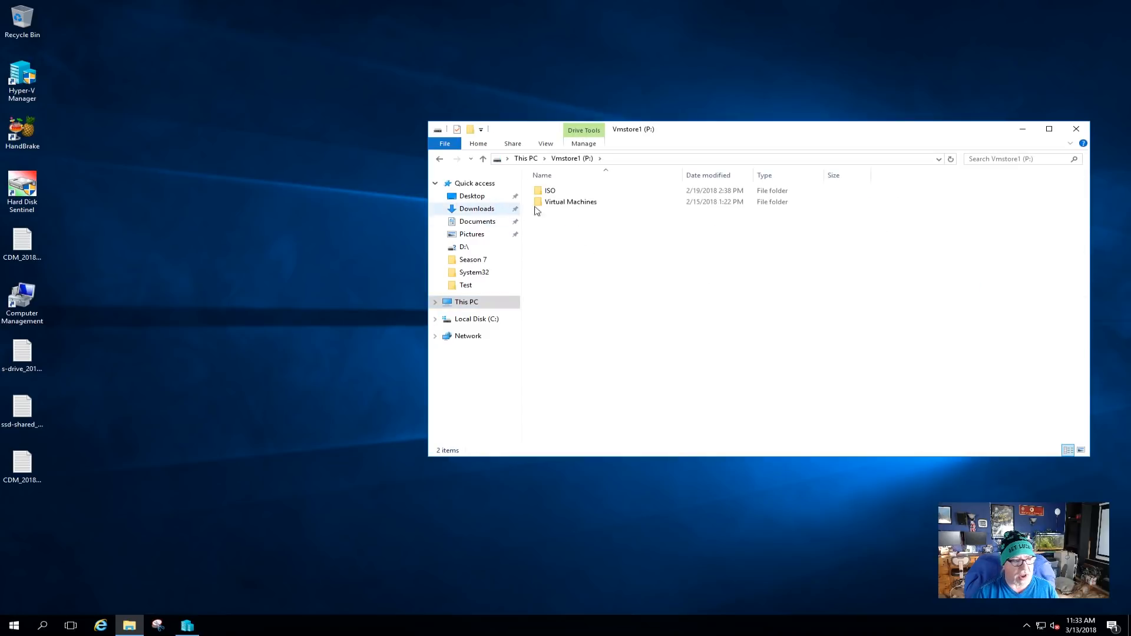
{"action": "double_click", "coordinate": [551, 191]}
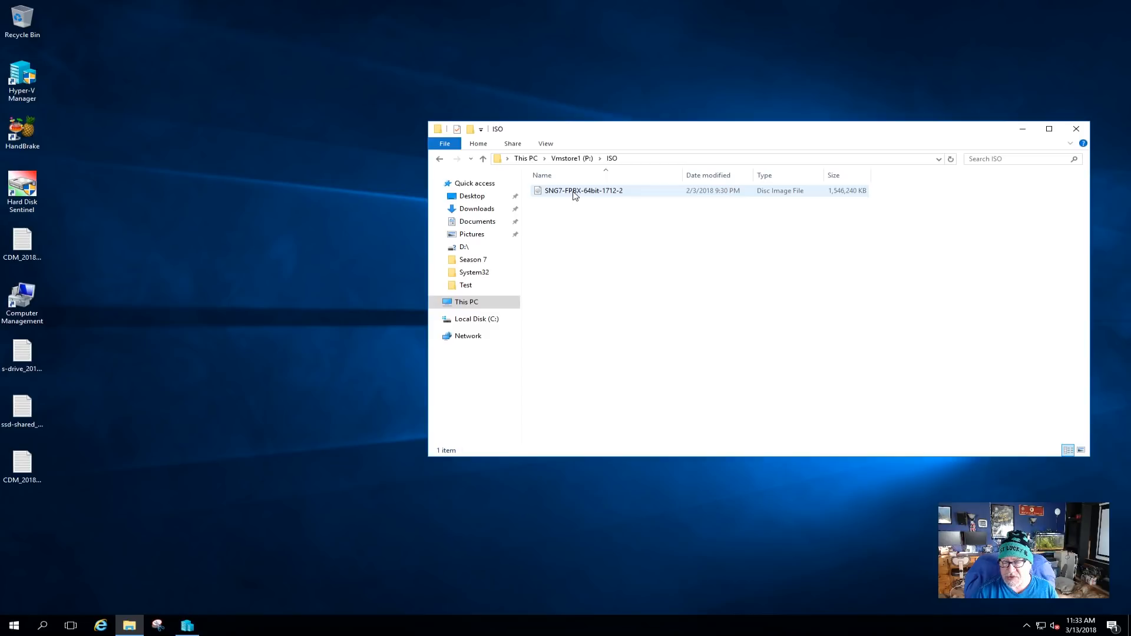
{"action": "left_click", "coordinate": [1077, 129]}
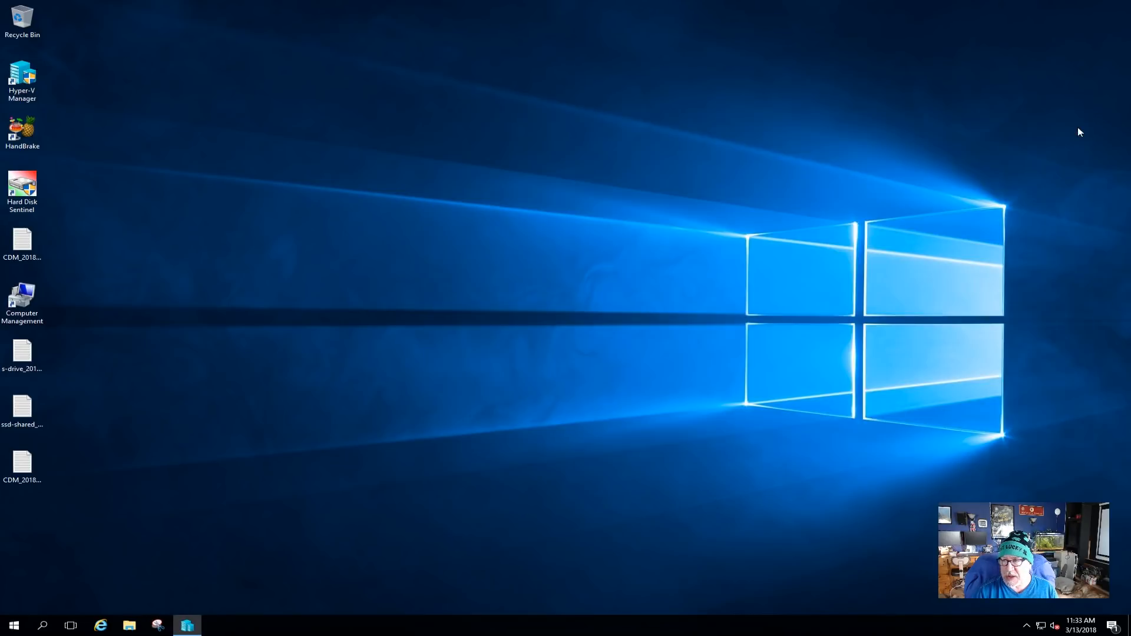
{"action": "left_click", "coordinate": [188, 625]}
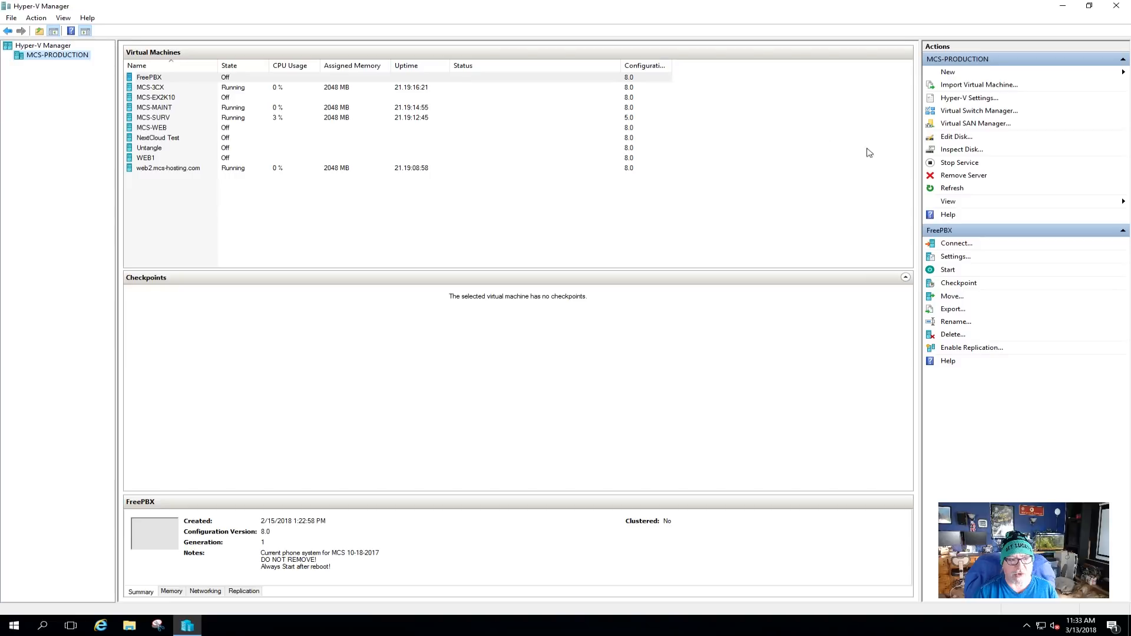
Start the New Virtual Machine wizard, name the machine FreePBX14, and keep Generation 1.
{"action": "left_click", "coordinate": [950, 75]}
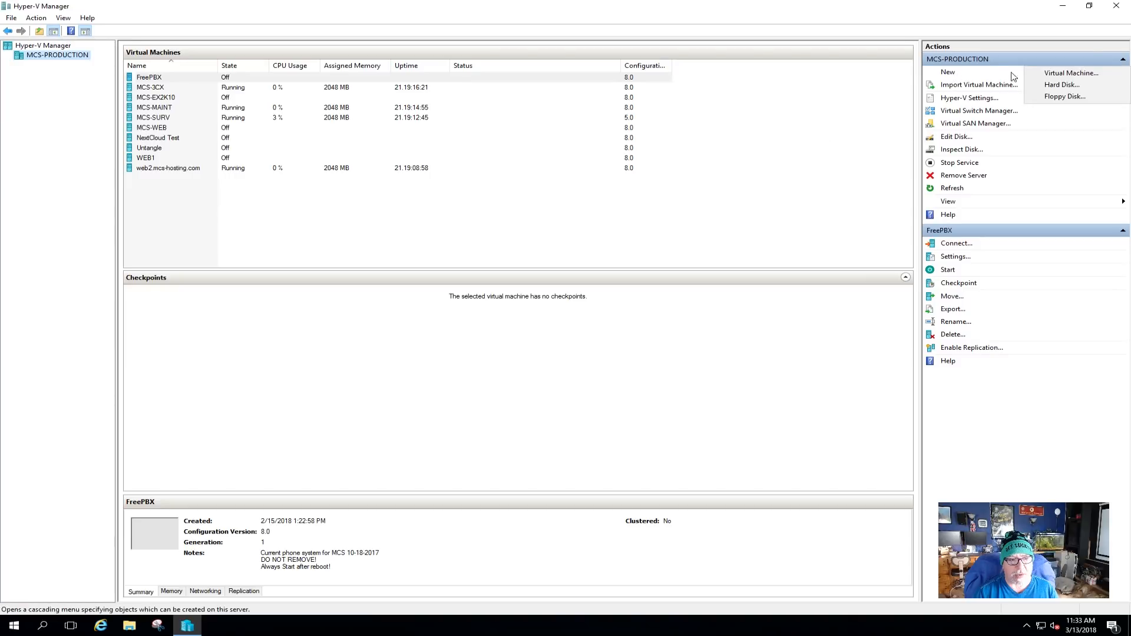
{"action": "left_click", "coordinate": [1071, 73]}
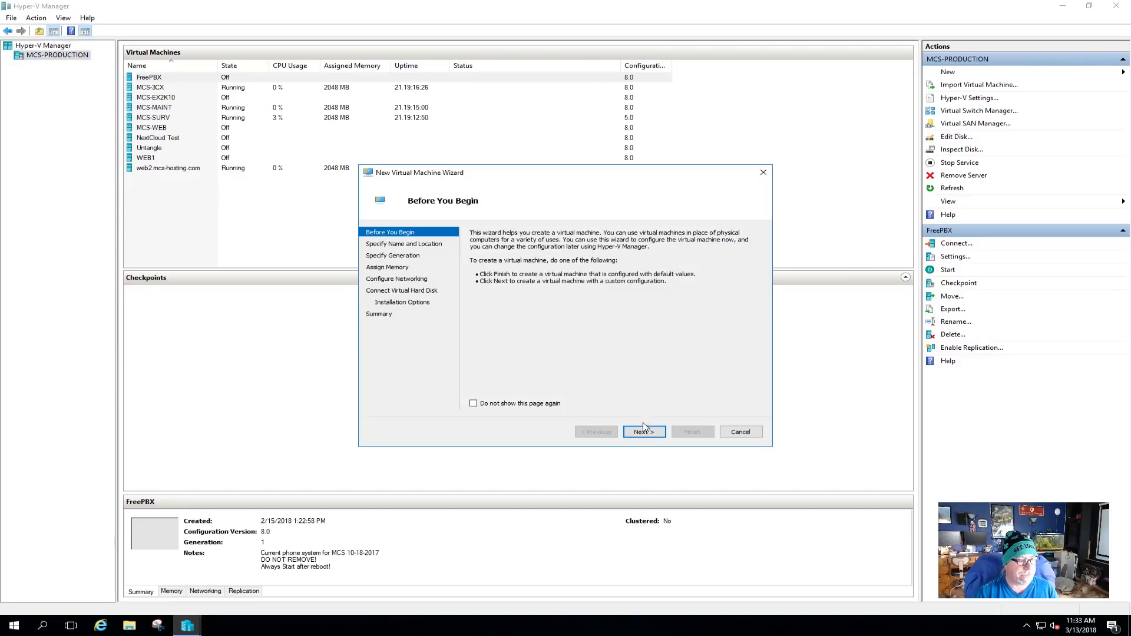
{"action": "left_click", "coordinate": [643, 428]}
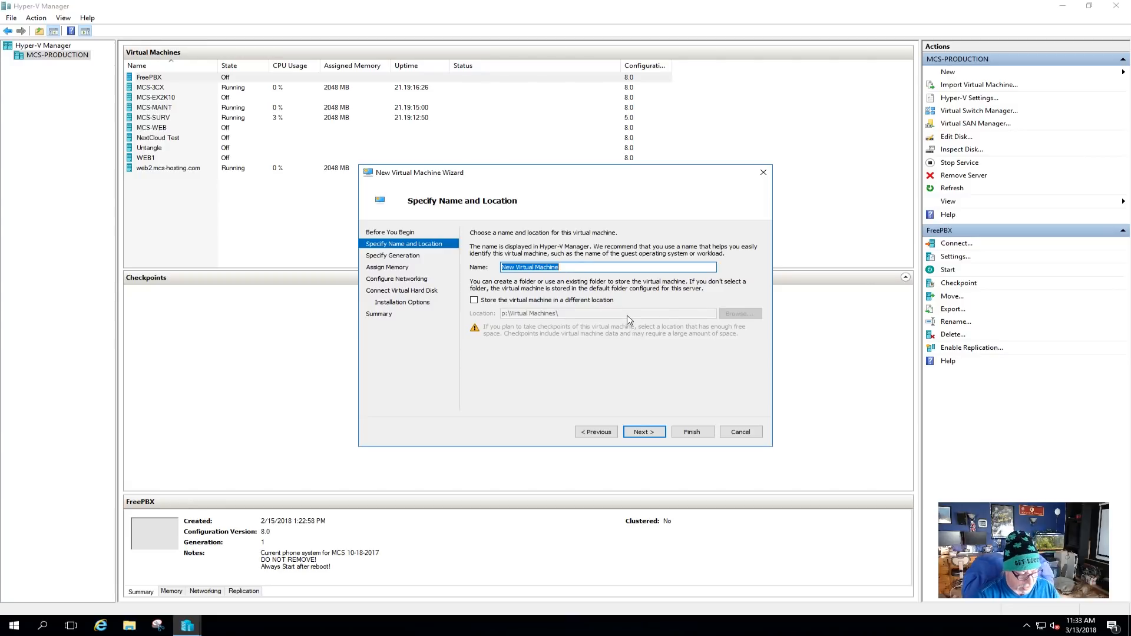
{"action": "type", "text": "FreePBX14"}
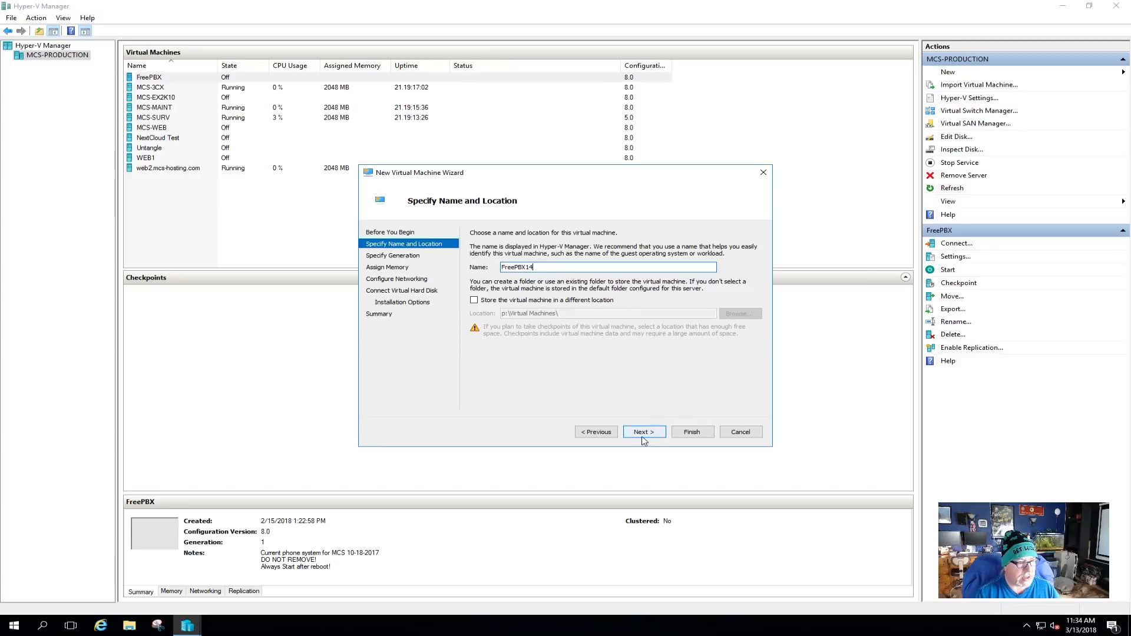
{"action": "left_click", "coordinate": [645, 434]}
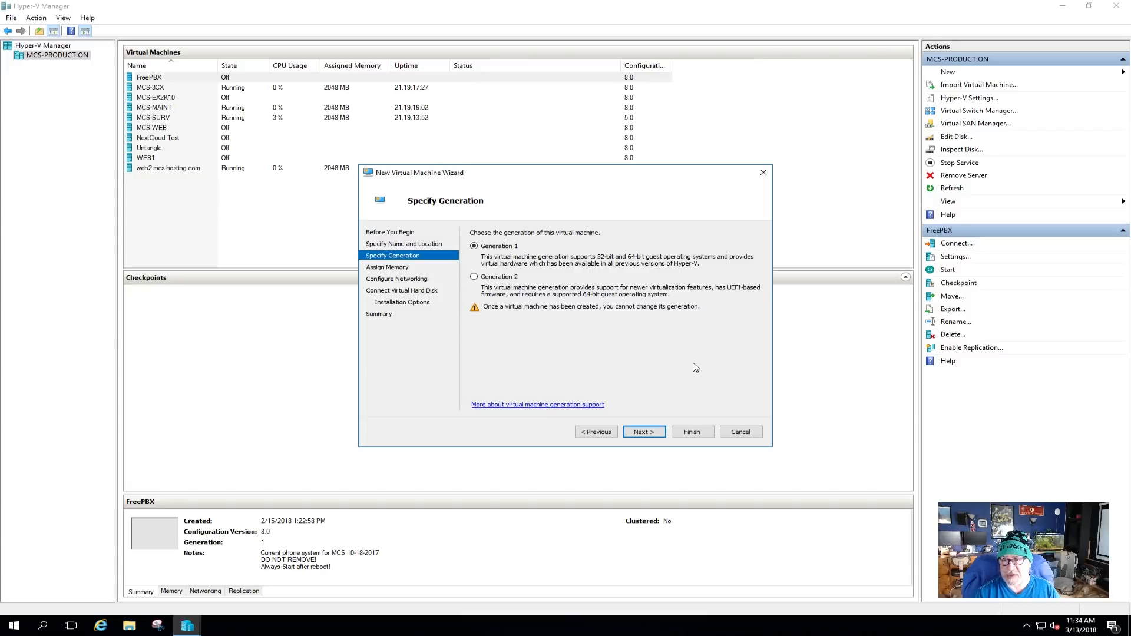
{"action": "left_click", "coordinate": [645, 432]}
Give FreePBX14 2048 MB startup memory and a Subnet-5 connection, then create it with the default VHDX disk.
{"action": "type", "text": "2048"}
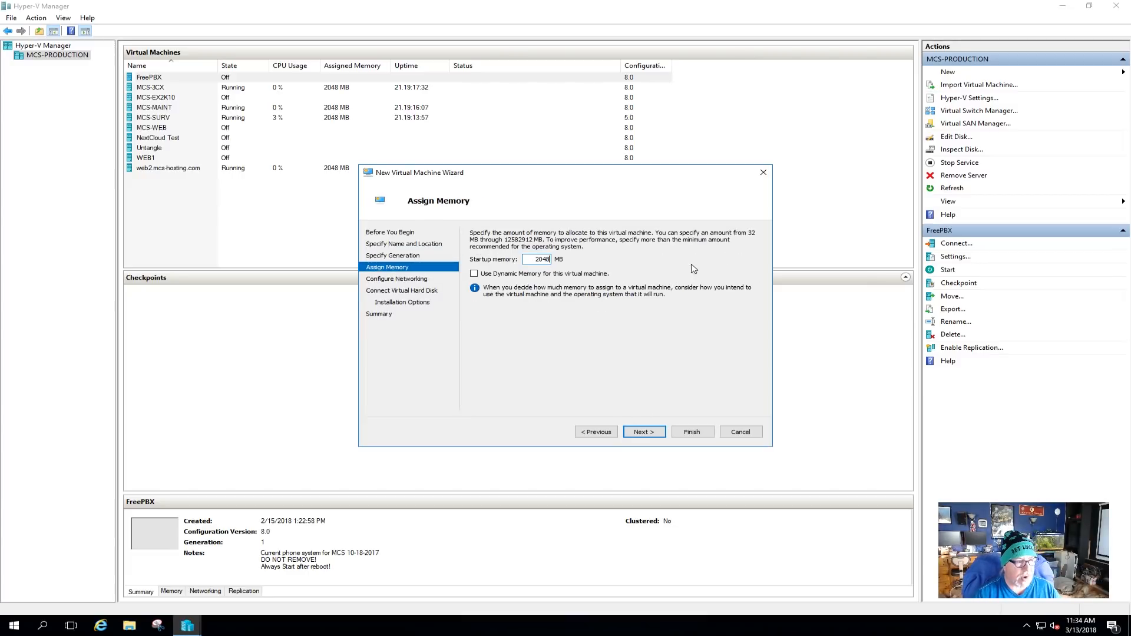
{"action": "left_click", "coordinate": [645, 432]}
{"action": "left_click", "coordinate": [720, 254]}
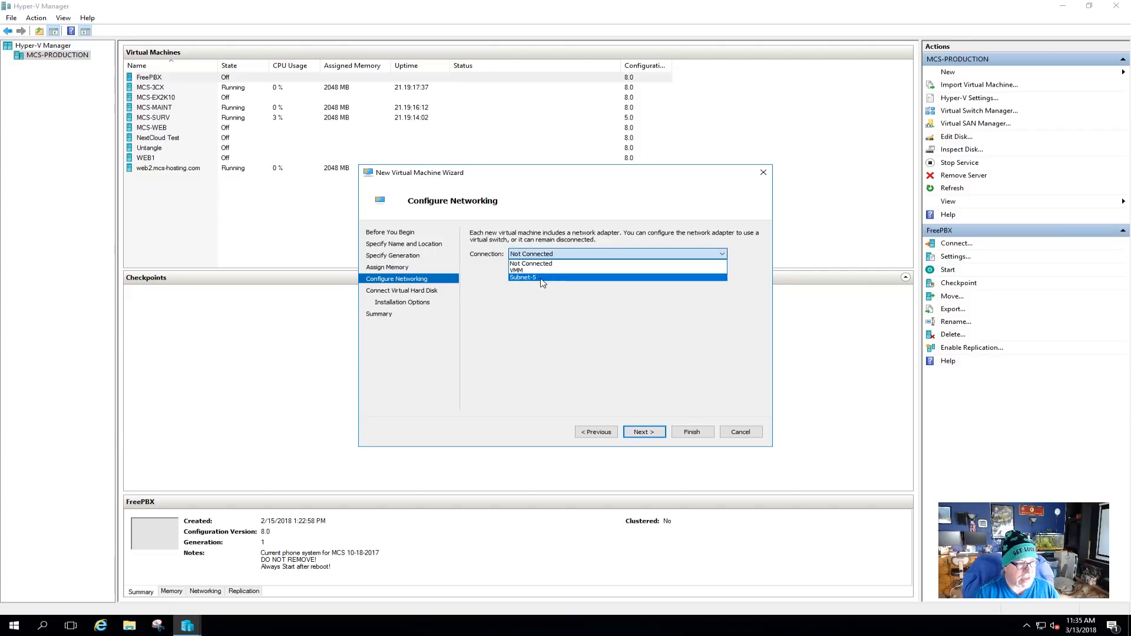
{"action": "left_click", "coordinate": [541, 278]}
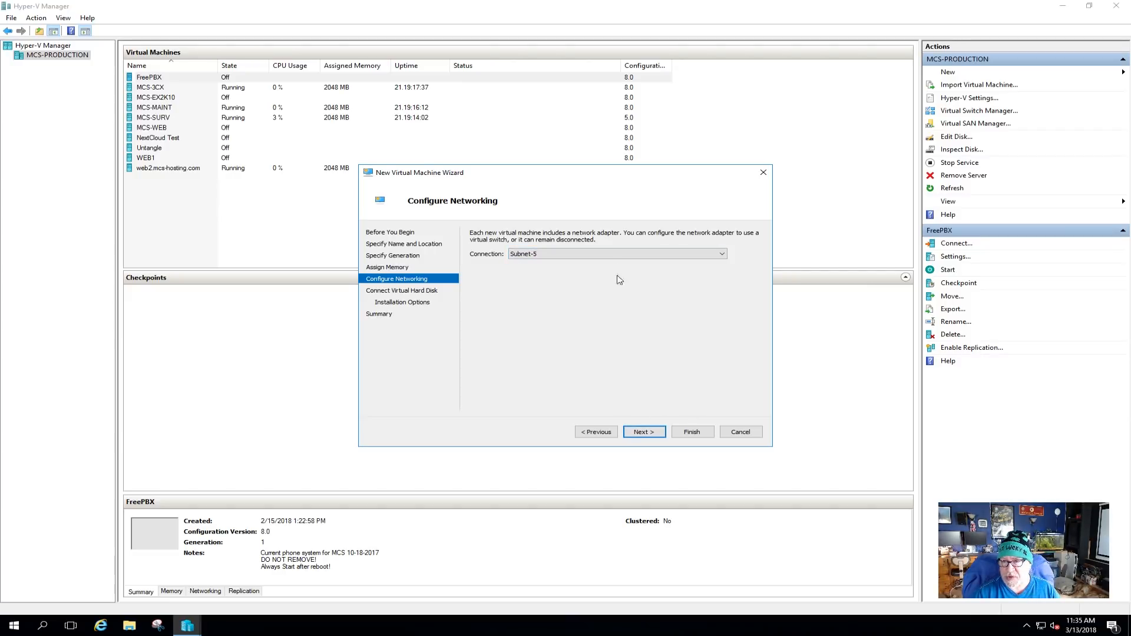
{"action": "left_click", "coordinate": [645, 432]}
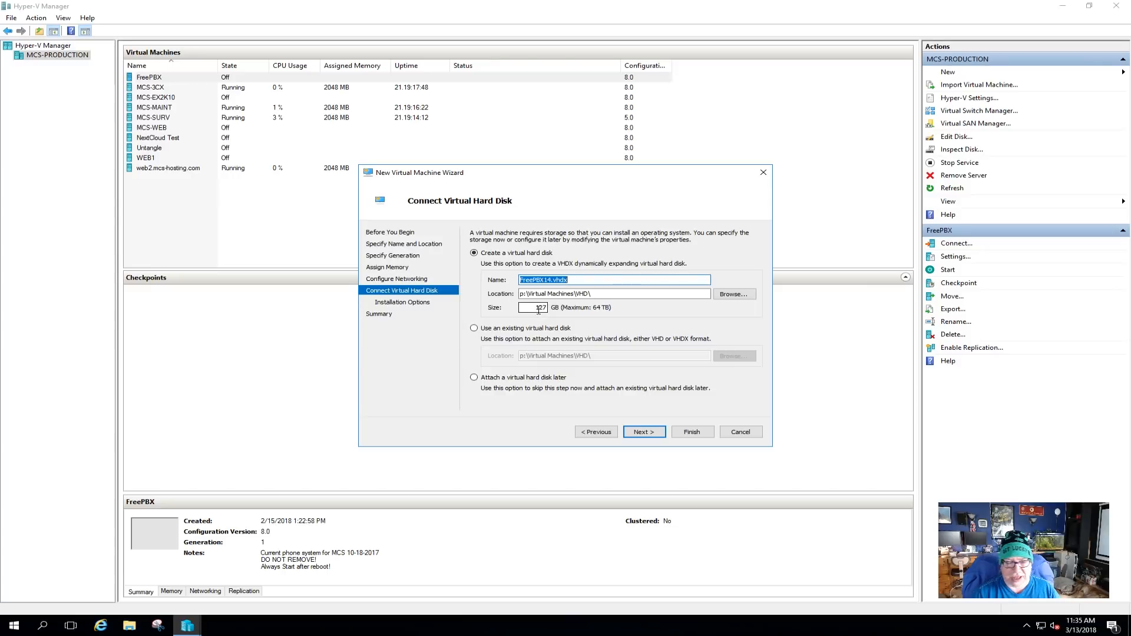
{"action": "left_click", "coordinate": [643, 431]}
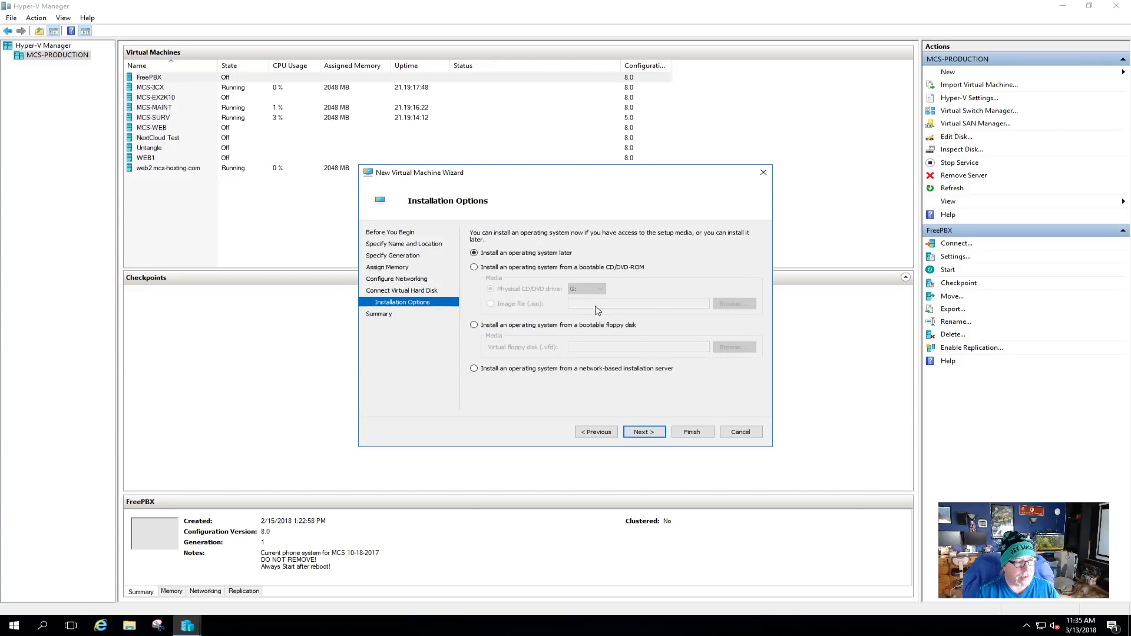
{"action": "left_click", "coordinate": [647, 435]}
{"action": "left_click", "coordinate": [692, 434]}
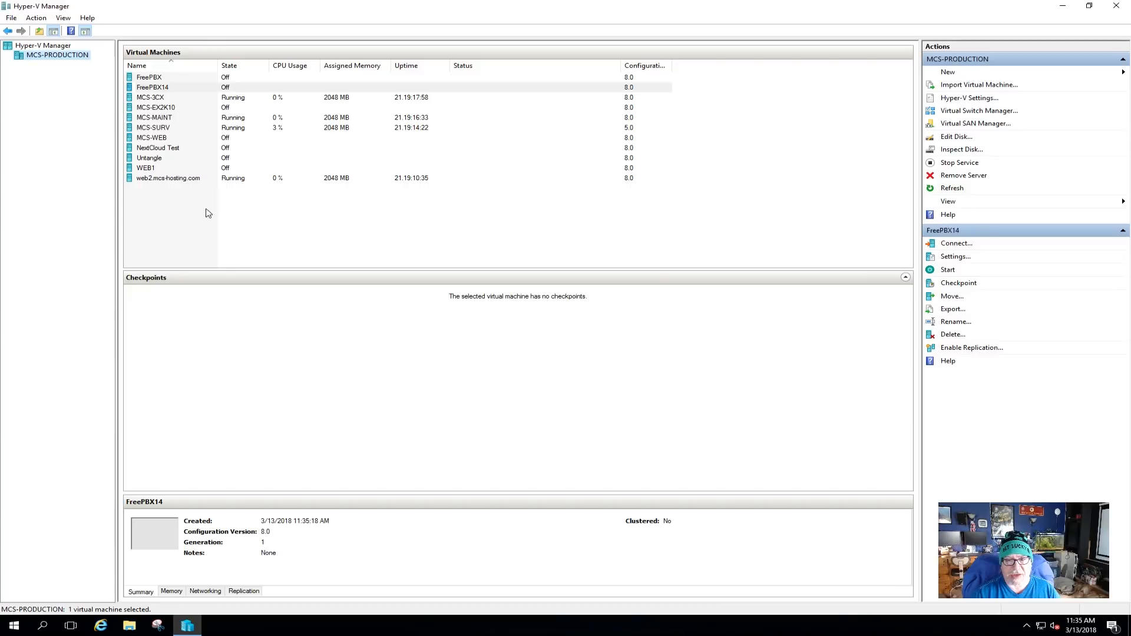
In FreePBX14's settings, switch the DVD drive to use an image file.
{"action": "left_click", "coordinate": [146, 90]}
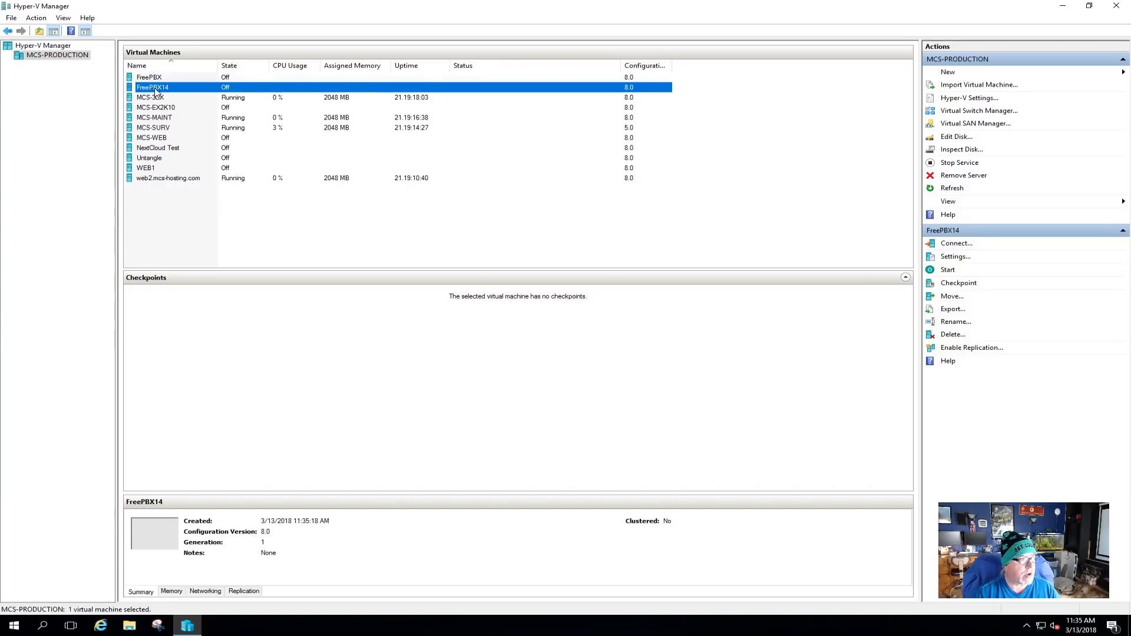
{"action": "right_click", "coordinate": [155, 91]}
{"action": "left_click", "coordinate": [191, 109]}
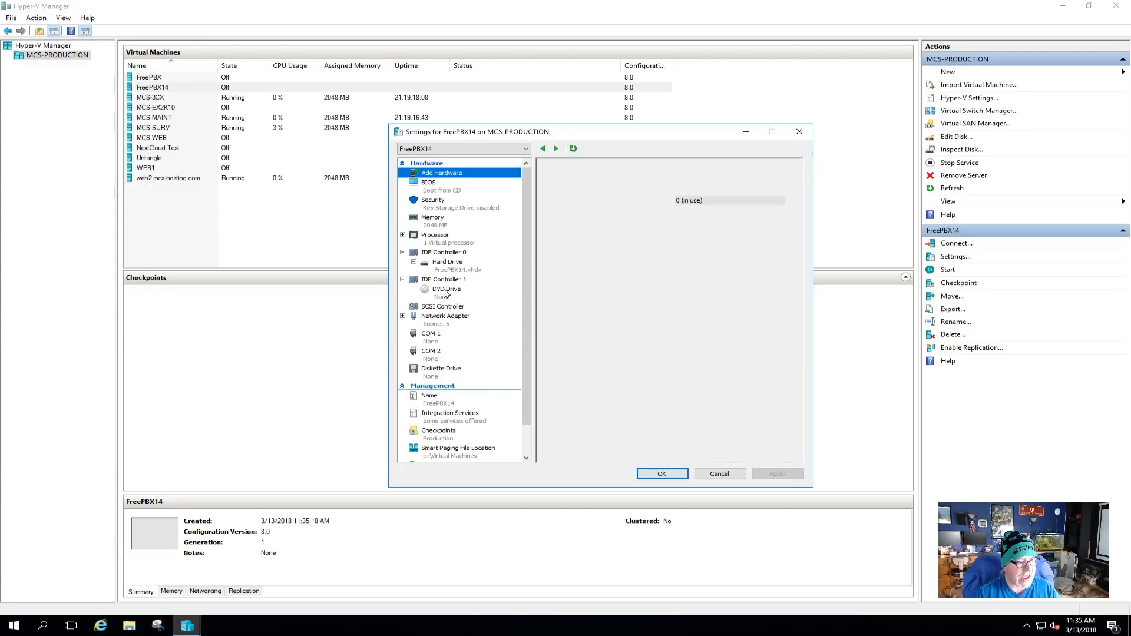
{"action": "left_click", "coordinate": [445, 291]}
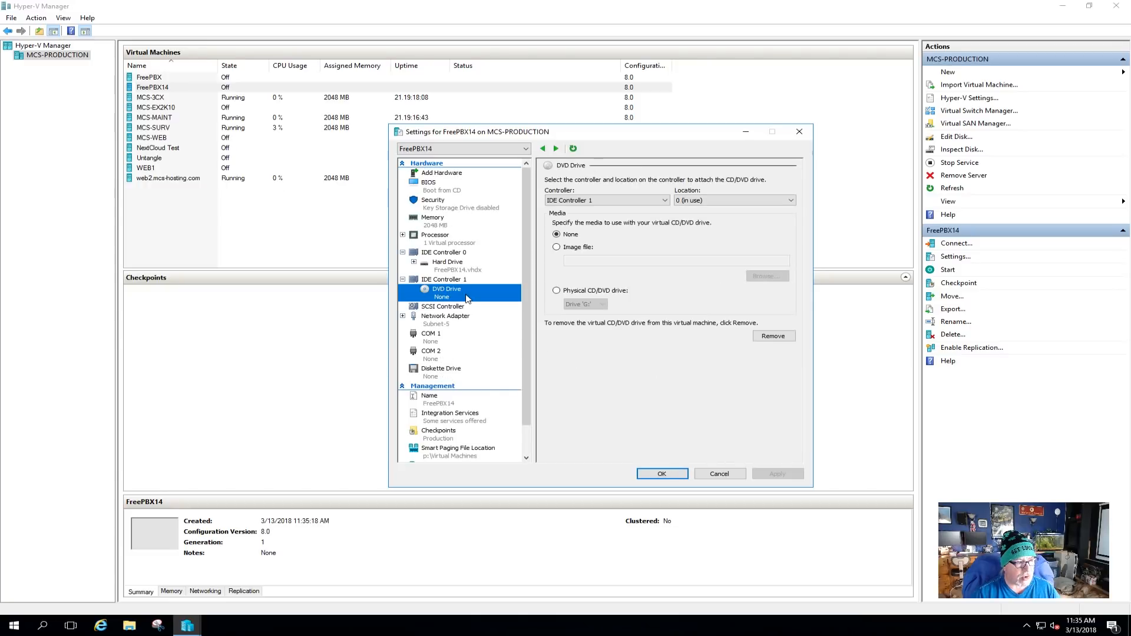
{"action": "left_click", "coordinate": [564, 250]}
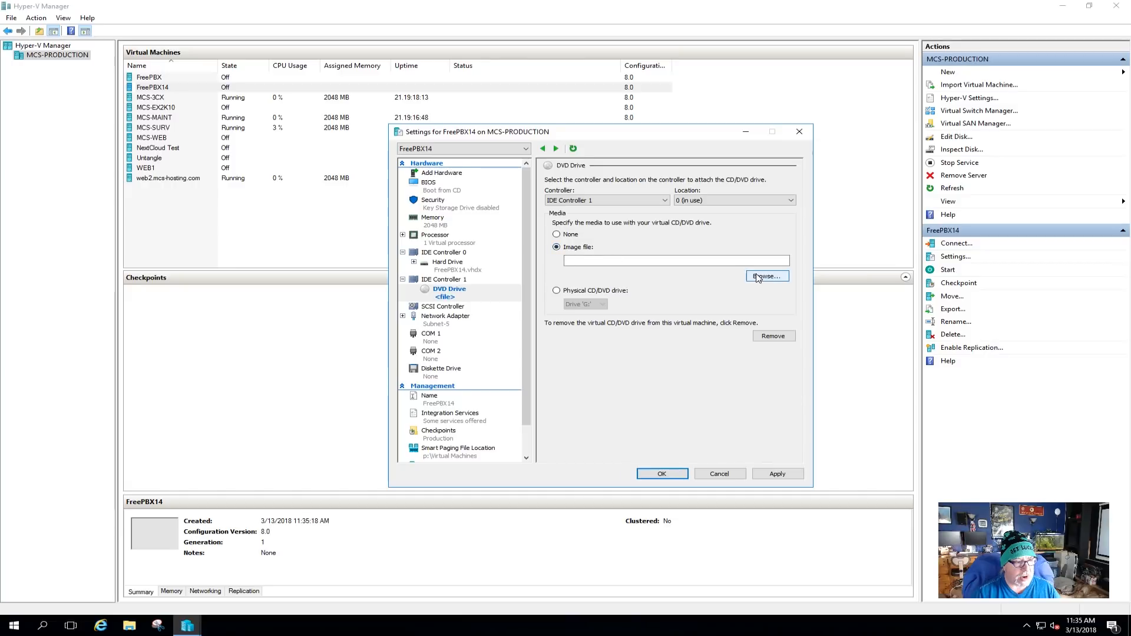
Mount P:\ISO\SNG7-FPBX-64bit-1712-2.iso, save the settings, and open FreePBX14's console.
{"action": "left_click", "coordinate": [766, 276]}
{"action": "left_click", "coordinate": [846, 299]}
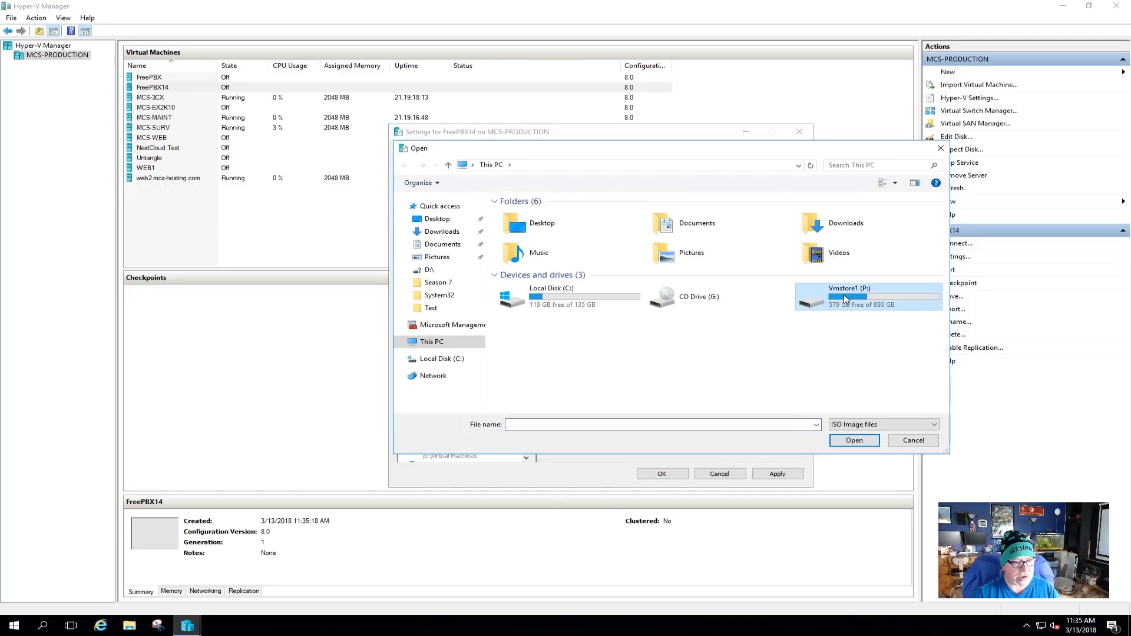
{"action": "double_click", "coordinate": [846, 299]}
{"action": "double_click", "coordinate": [510, 215]}
{"action": "left_click", "coordinate": [516, 215]}
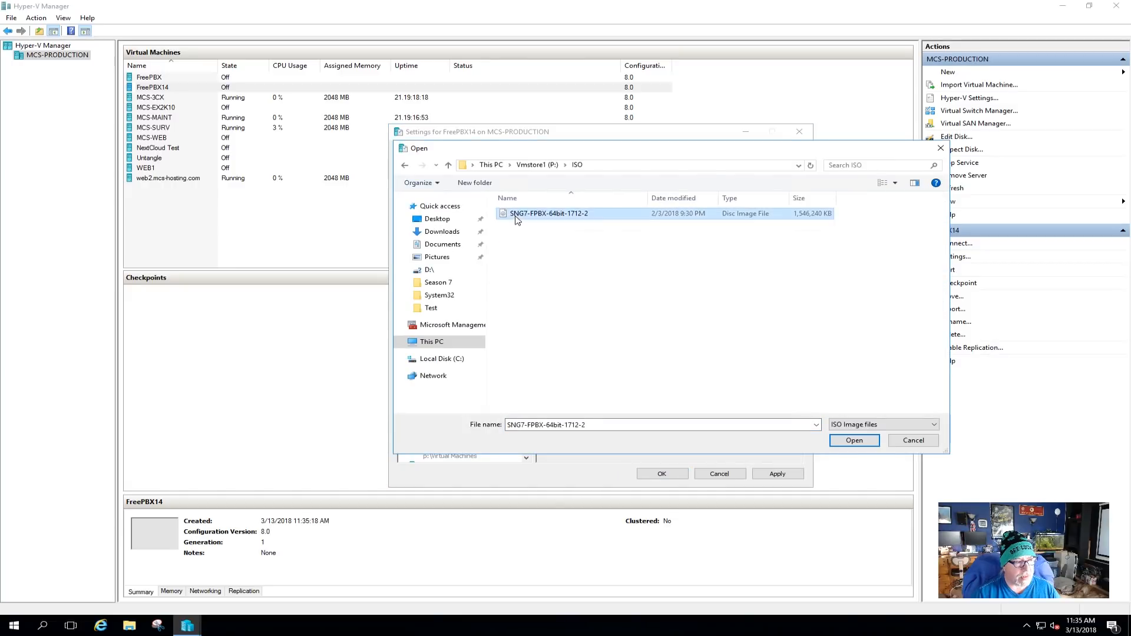
{"action": "left_click", "coordinate": [851, 443]}
{"action": "left_click", "coordinate": [787, 473]}
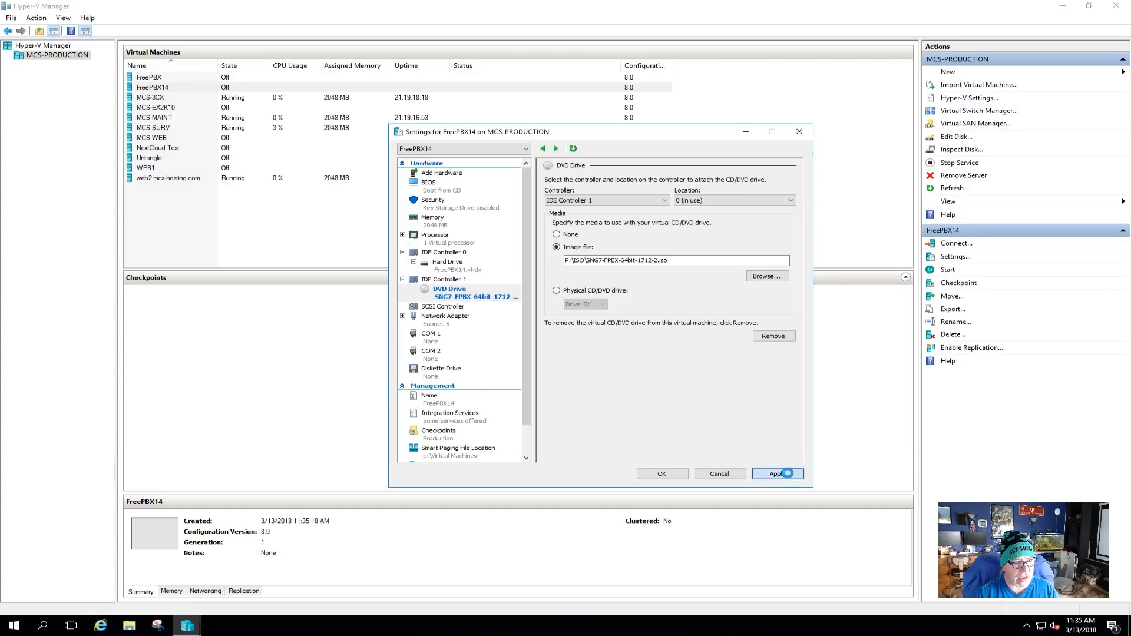
{"action": "left_click", "coordinate": [663, 474]}
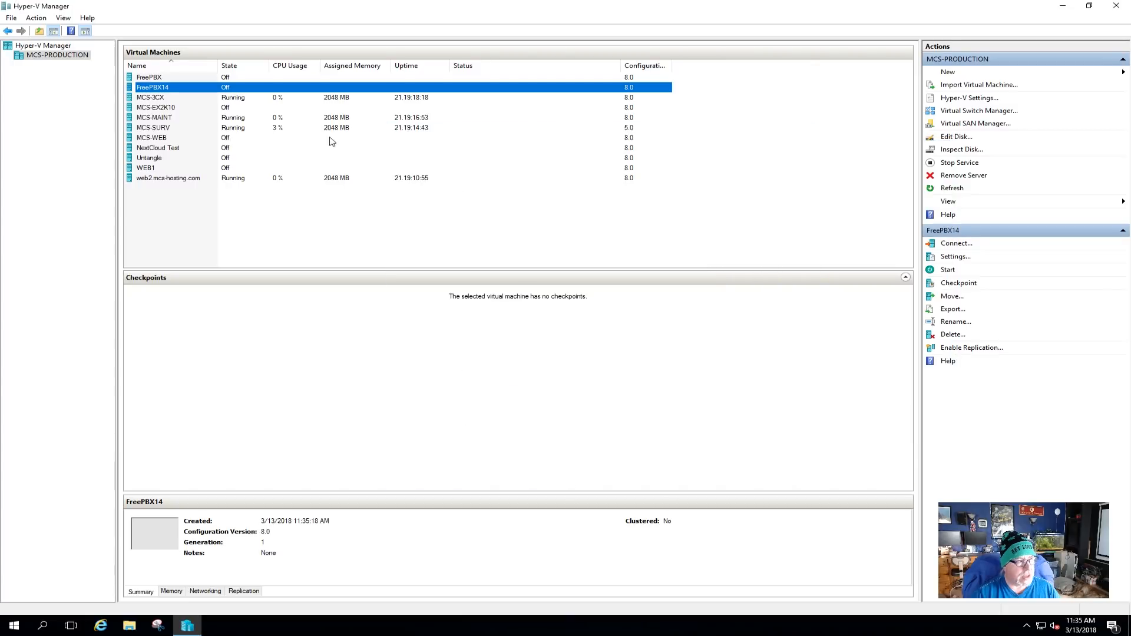
{"action": "double_click", "coordinate": [196, 88]}
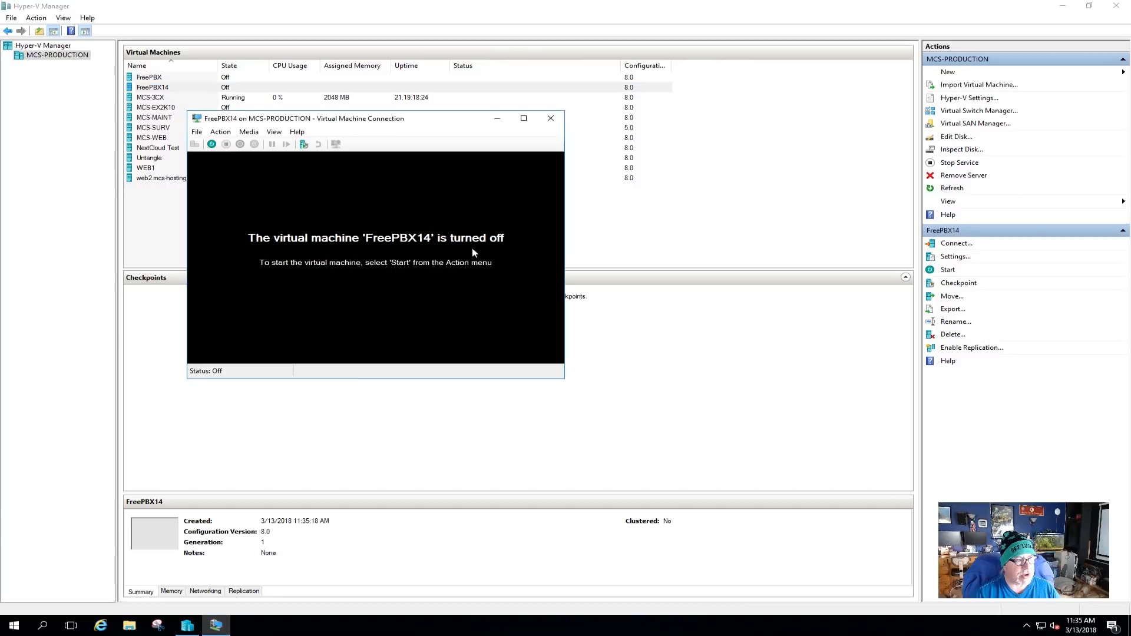
Reposition the console window and power on the FreePBX14 virtual machine.
{"action": "left_click_drag", "start_coordinate": [403, 120], "coordinate": [632, 144]}
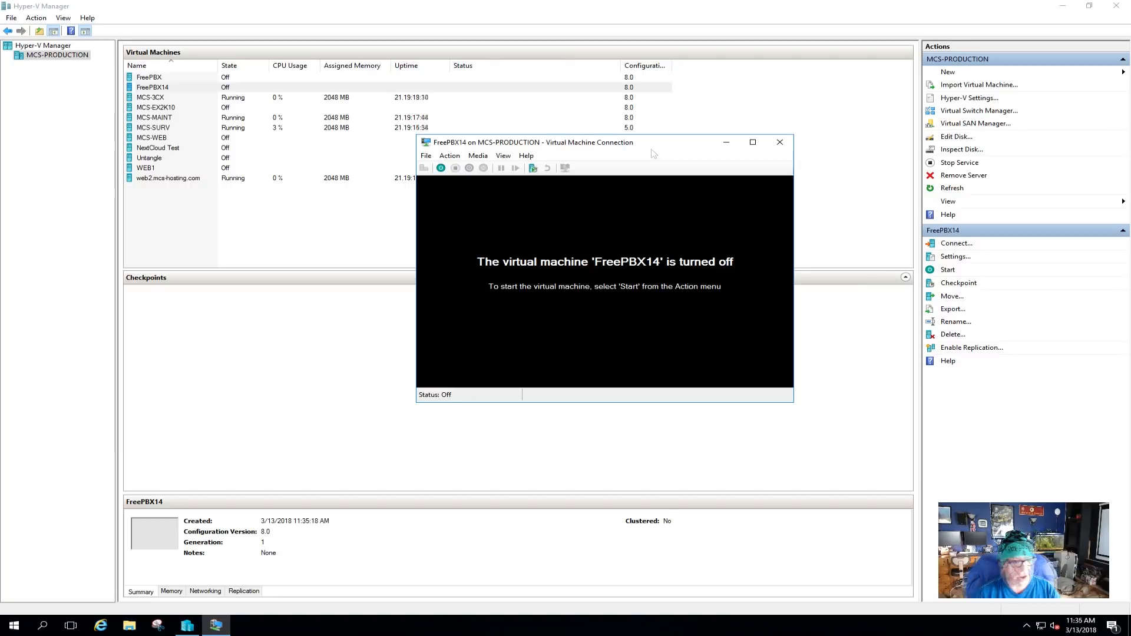
{"action": "left_click", "coordinate": [440, 168]}
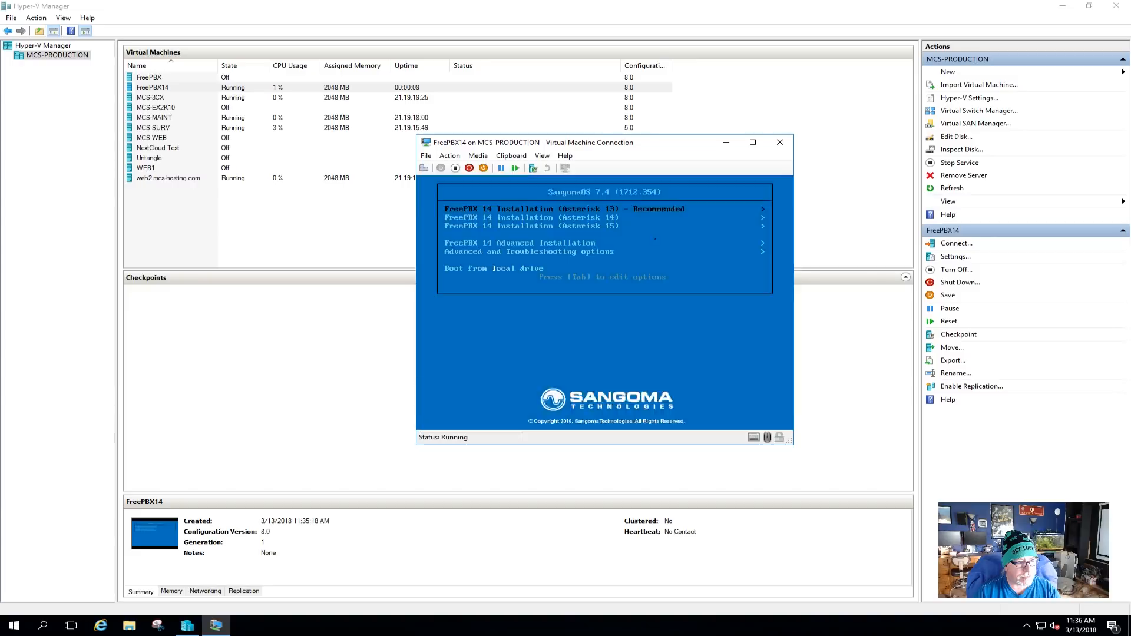
Browse the boot menu entries and choose FreePBX 14 Installation (Asterisk 13) - Recommended.
{"action": "key", "text": "Up"}
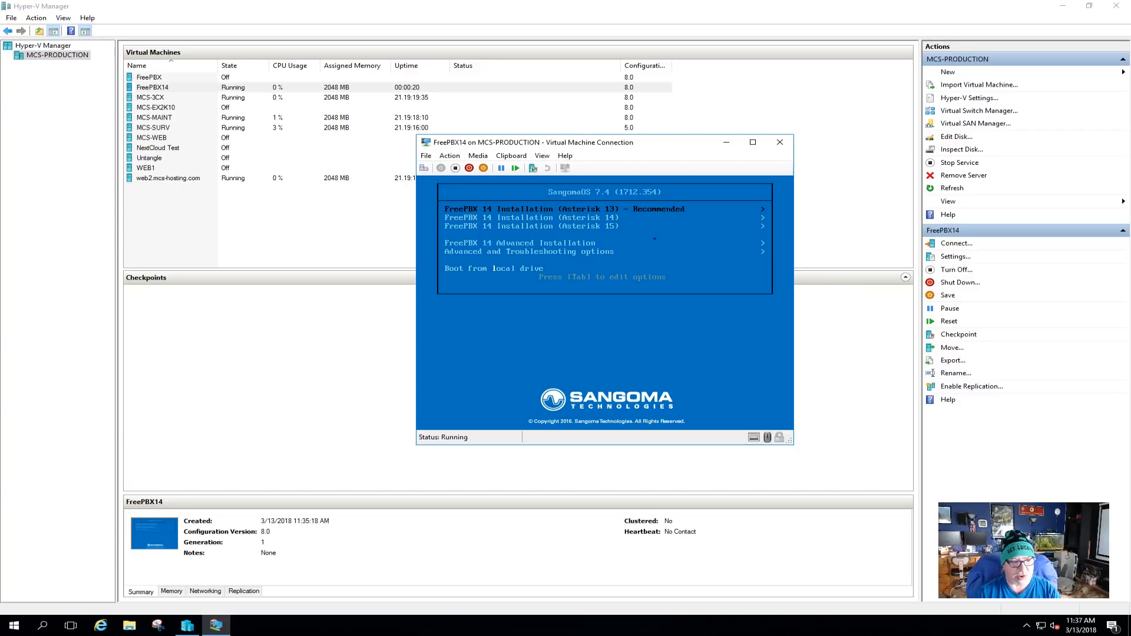
{"action": "key", "text": "Down"}
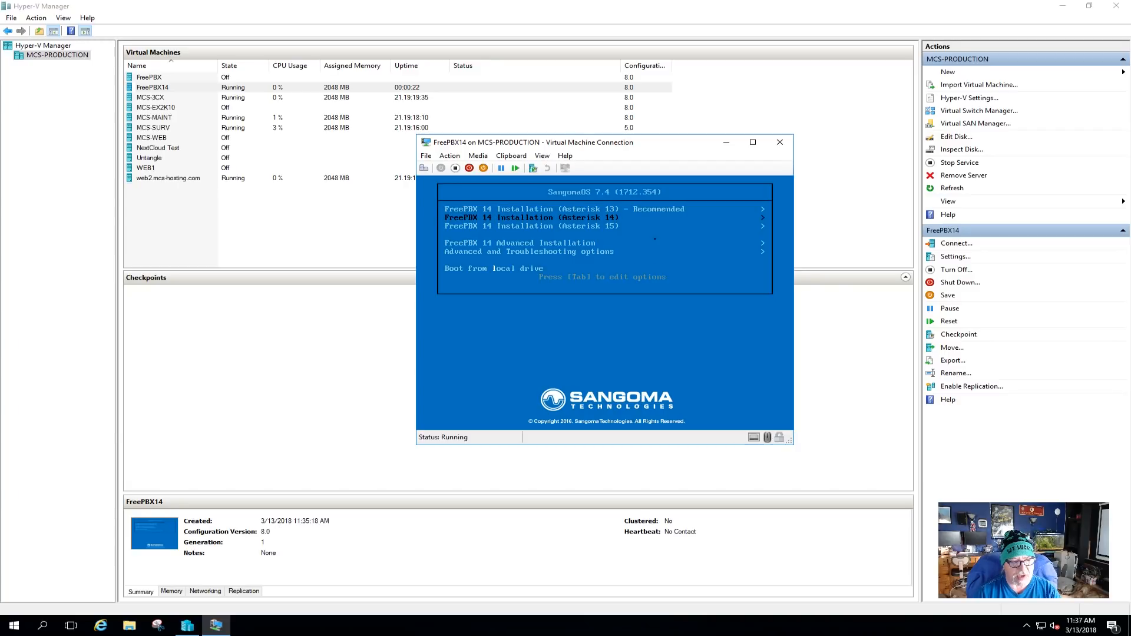
{"action": "key", "text": "Down"}
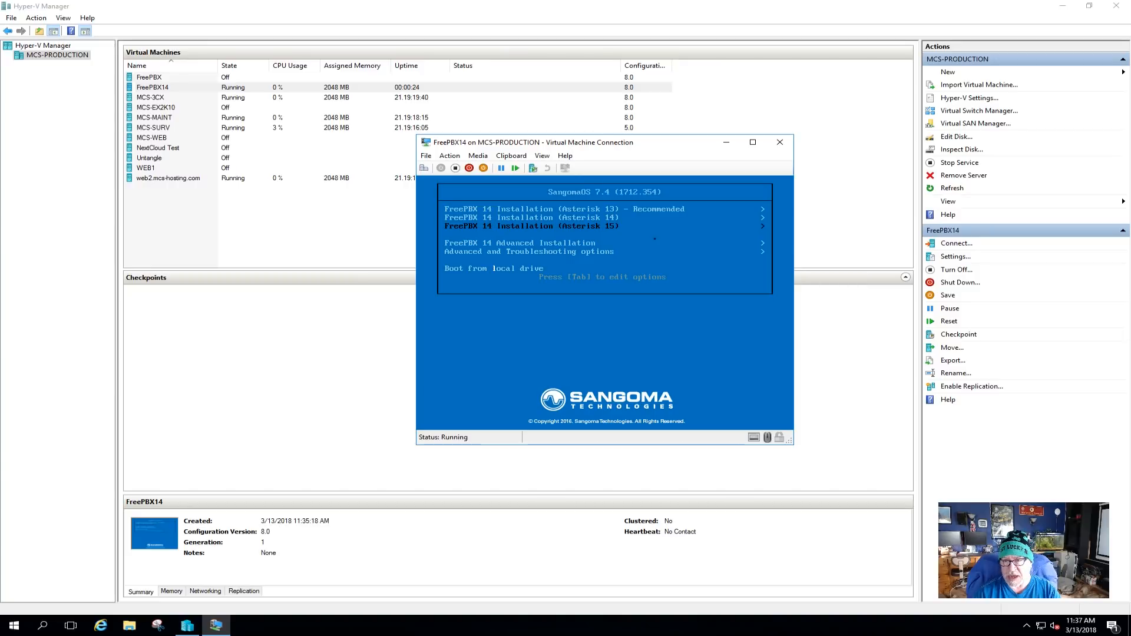
{"action": "key", "text": "Down"}
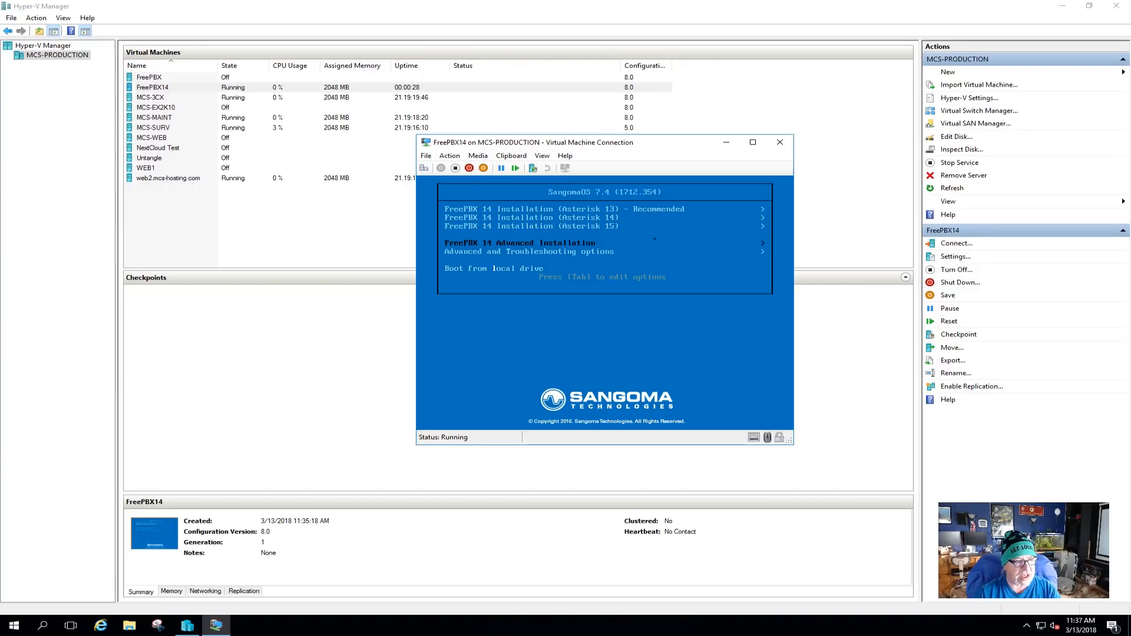
{"action": "key", "text": "Down"}
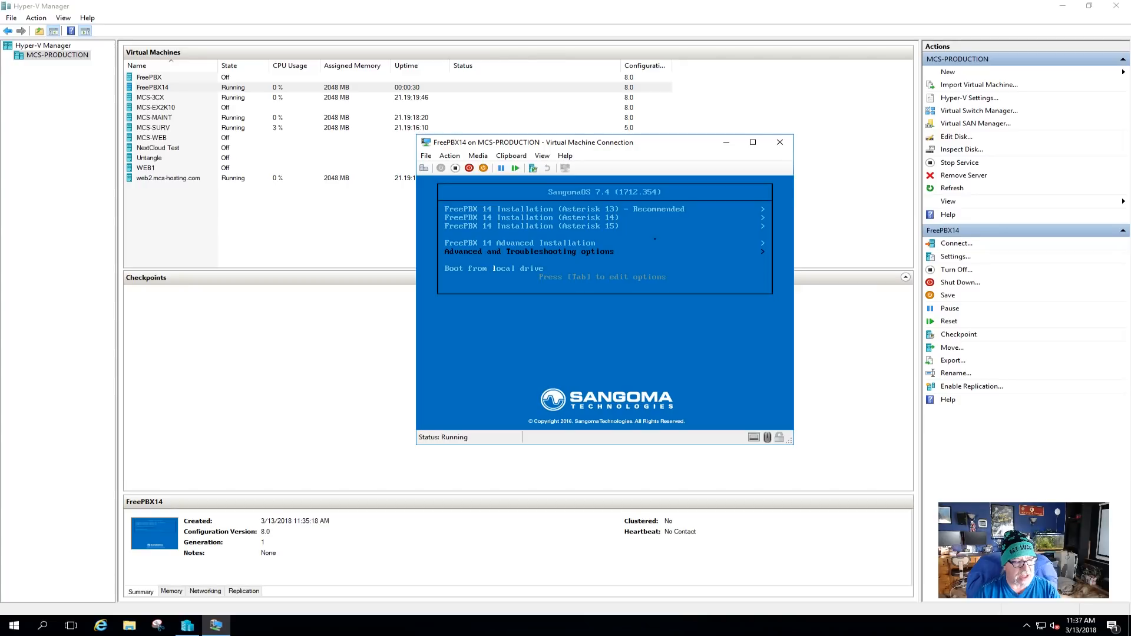
{"action": "key", "text": "Up"}
{"action": "key", "text": "Up"}
{"action": "key", "text": "Up"}
{"action": "key", "text": "Up"}
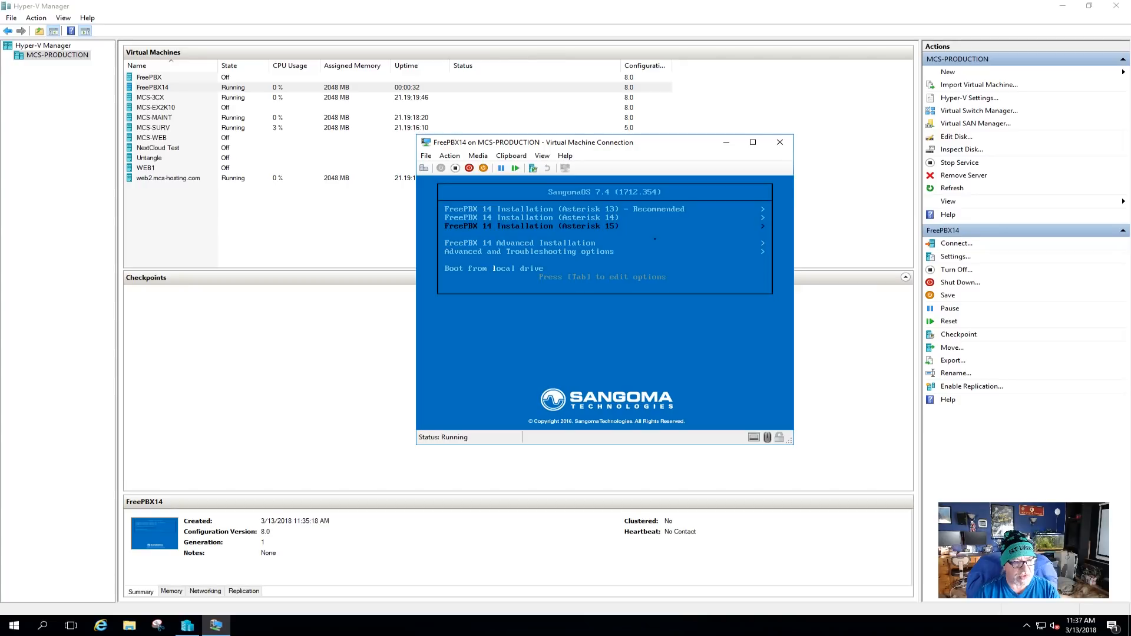
{"action": "key", "text": "Down"}
{"action": "key", "text": "Down"}
{"action": "key", "text": "Down"}
{"action": "key", "text": "Down"}
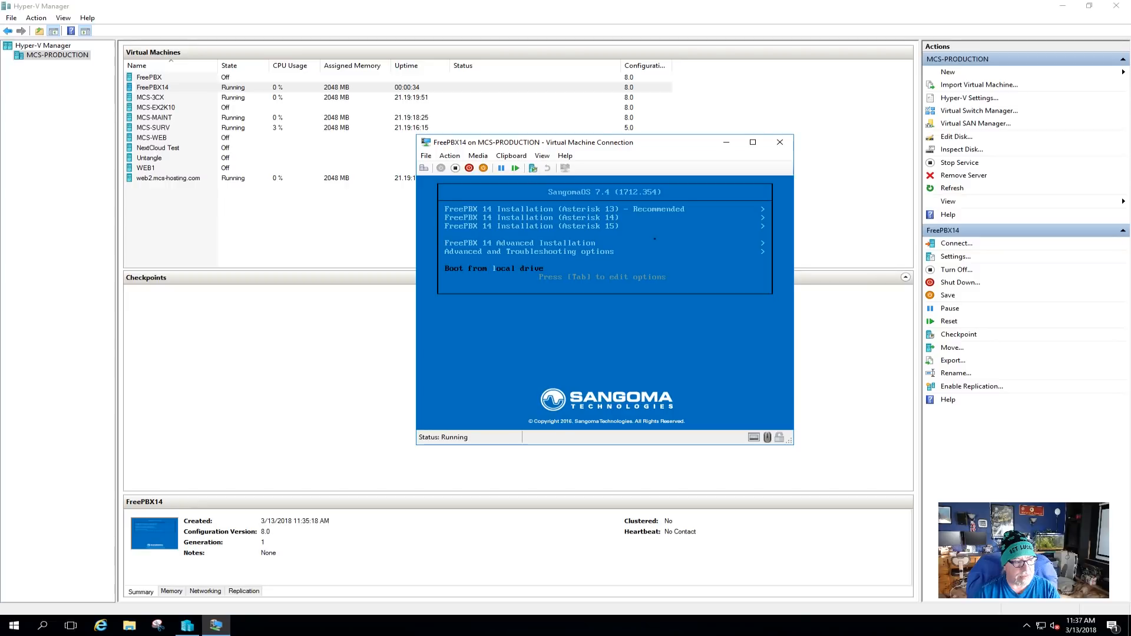
{"action": "key", "text": "Up"}
{"action": "key", "text": "Up"}
{"action": "key", "text": "Up"}
{"action": "key", "text": "Up"}
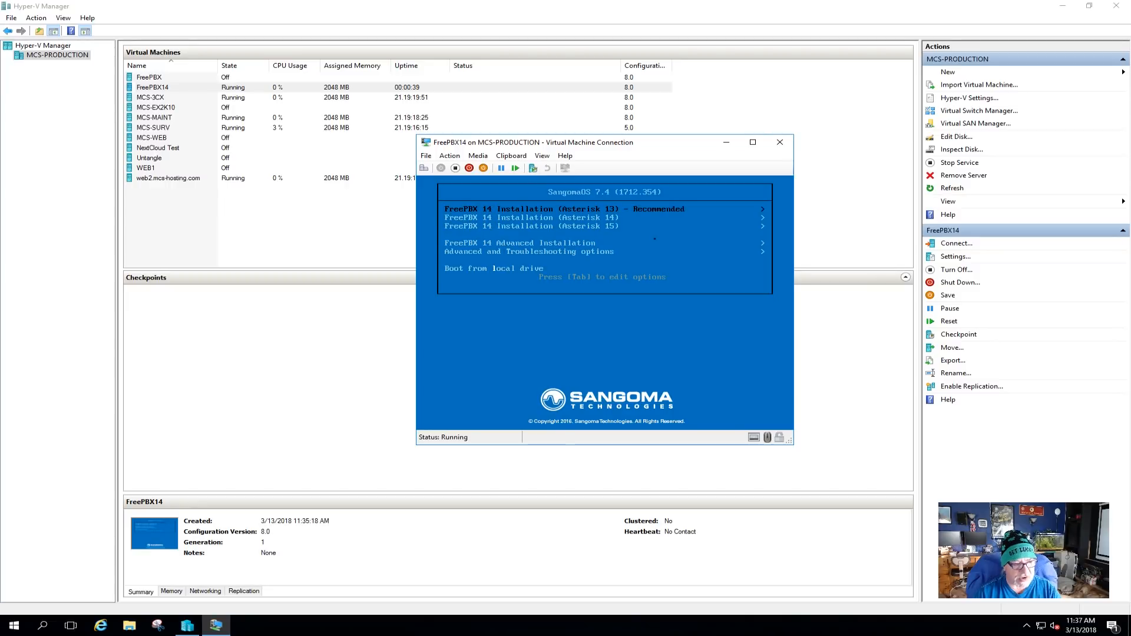
{"action": "key", "text": "Return"}
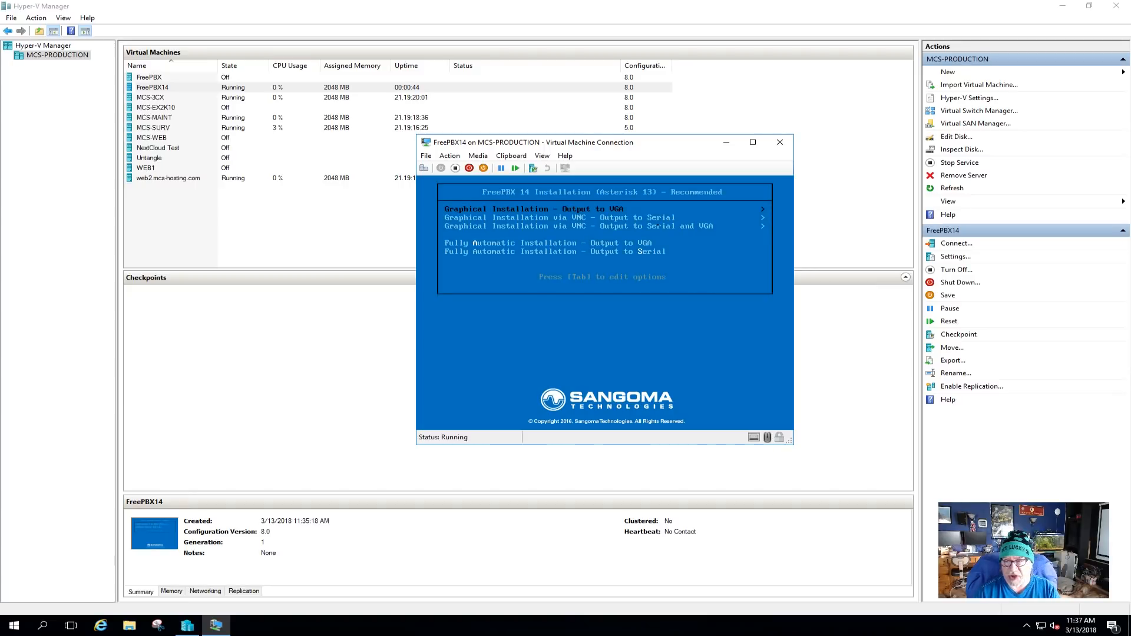
Choose Graphical Installation - Output to VGA, then FreePBX Standard to begin the install.
{"action": "key", "text": "Return"}
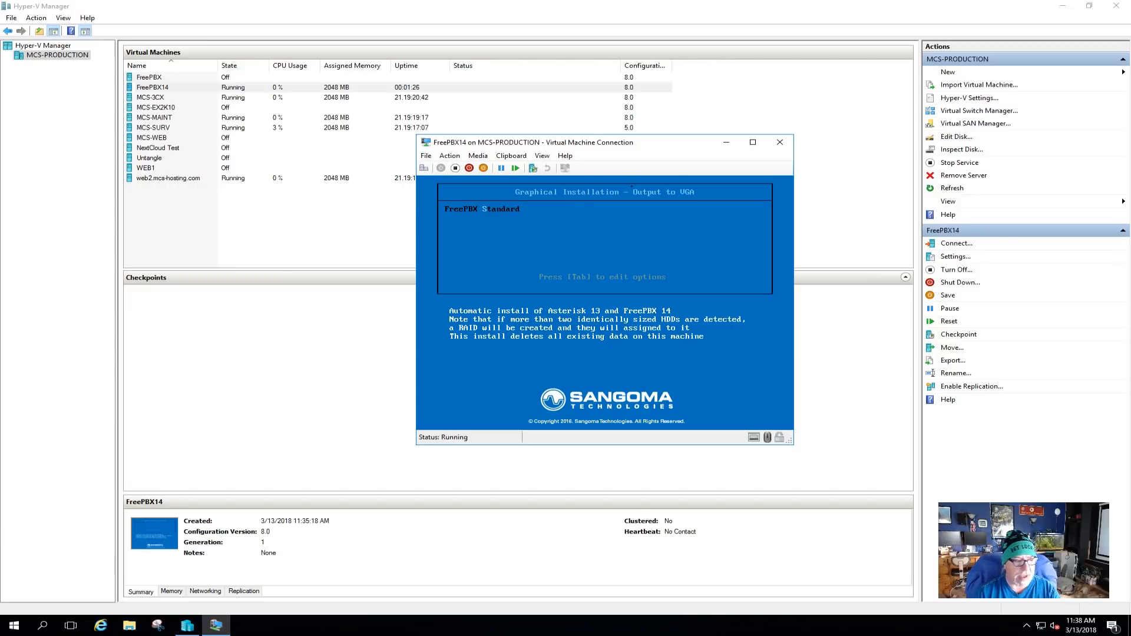
{"action": "key", "text": "Return"}
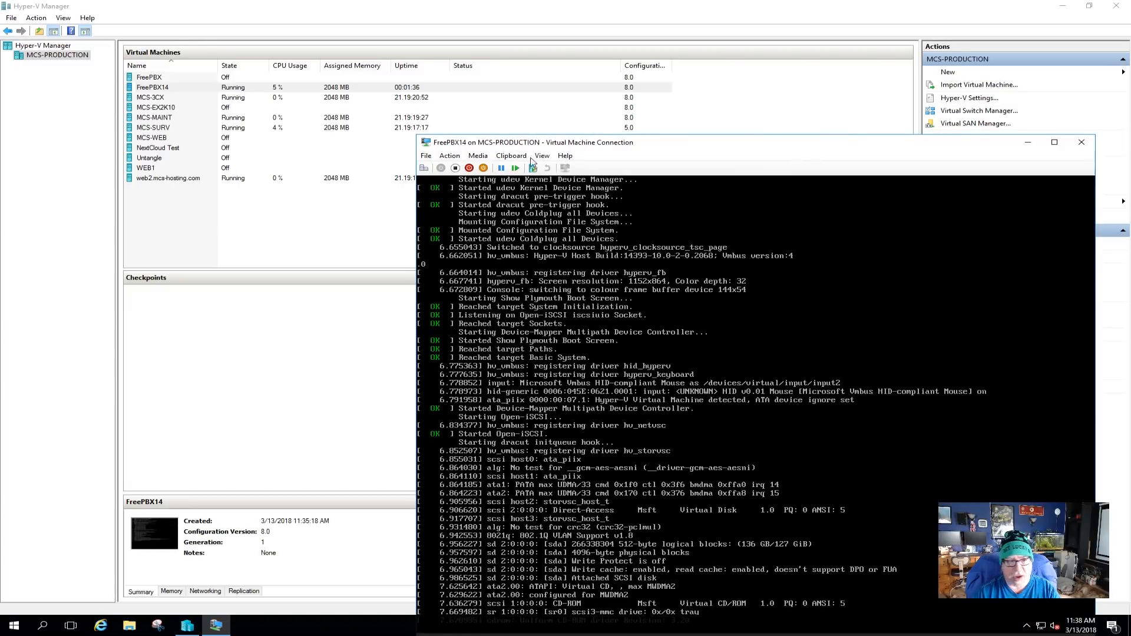
Move the VM console up and left and click into it while the installer loads.
{"action": "left_click_drag", "start_coordinate": [754, 147], "coordinate": [585, 40]}
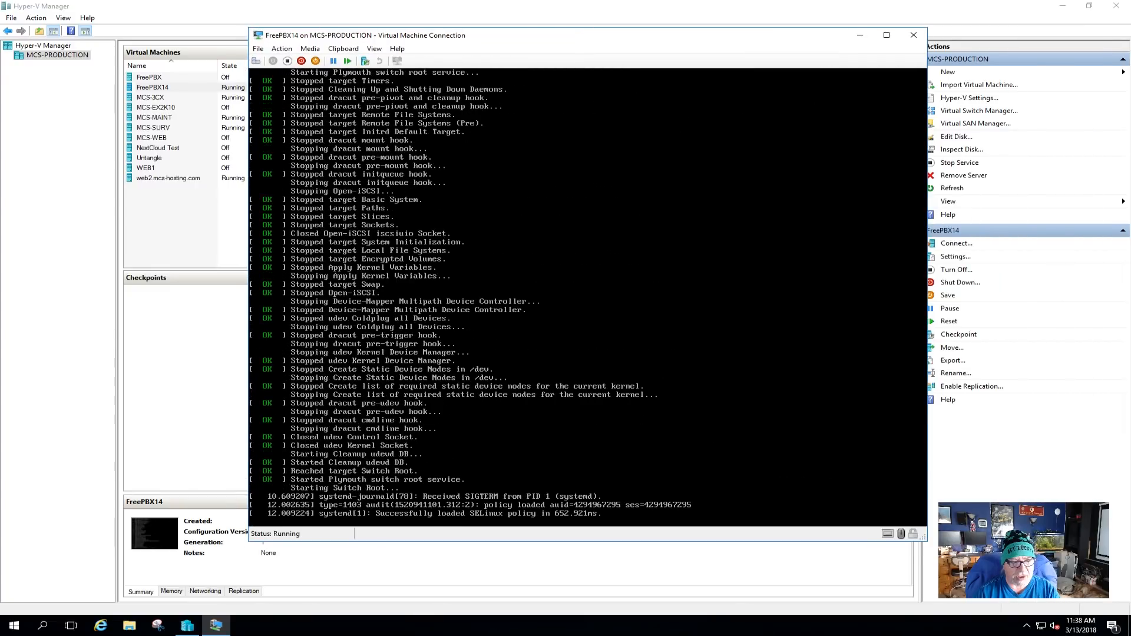
{"action": "left_click", "coordinate": [1007, 309]}
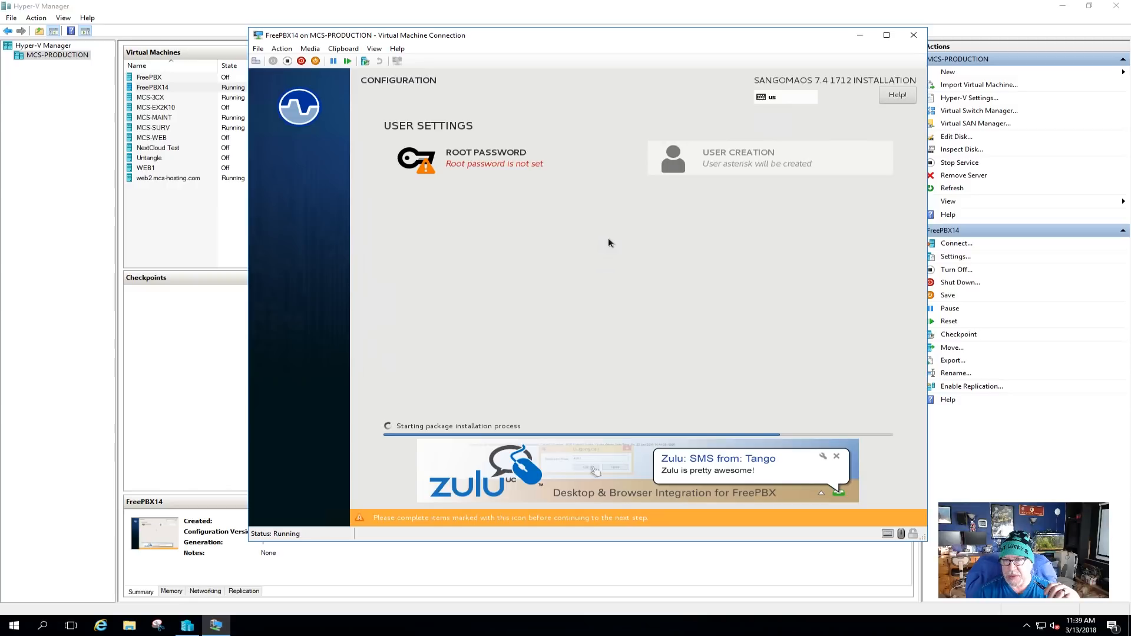
Enter and confirm the root password, accepting the weak-password warning.
{"action": "left_click", "coordinate": [467, 165]}
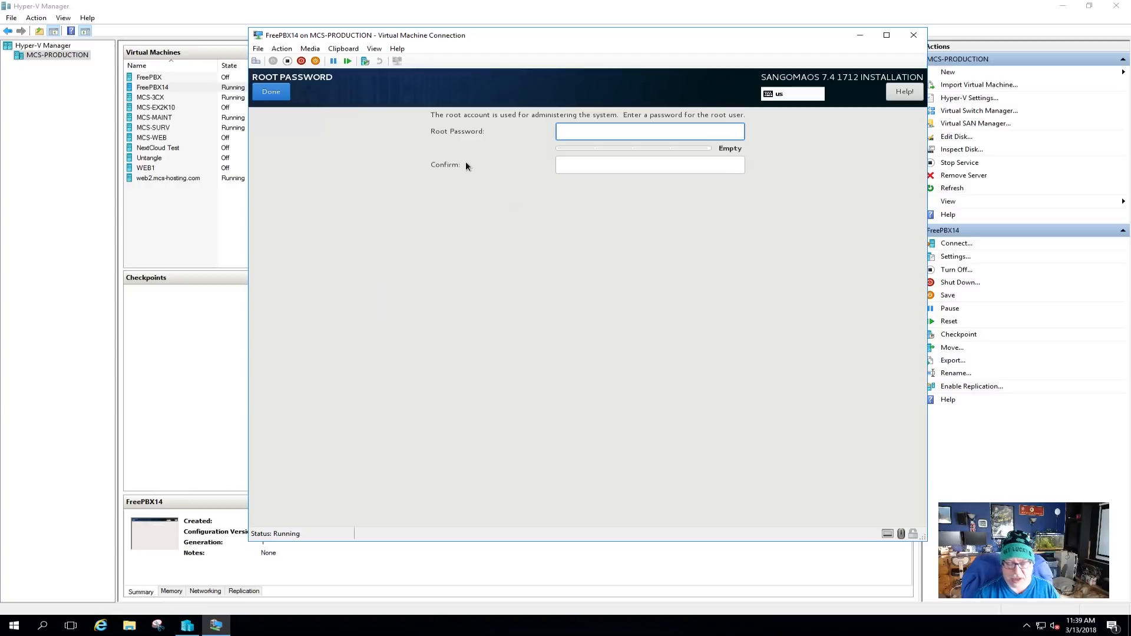
{"action": "type", "text": "*****"}
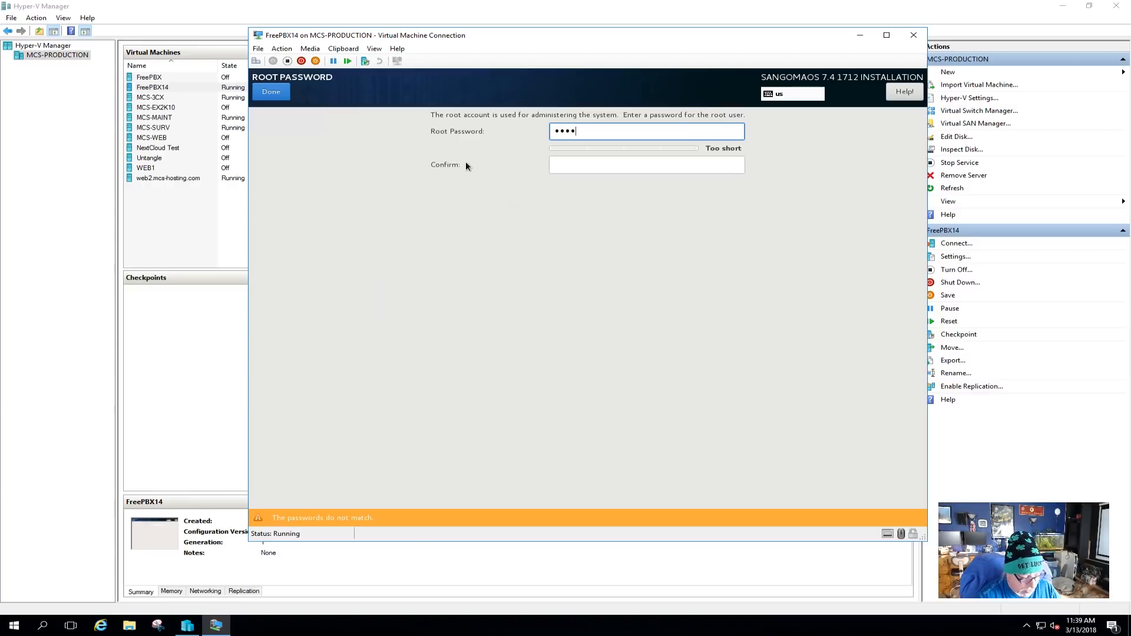
{"action": "type", "text": "***"}
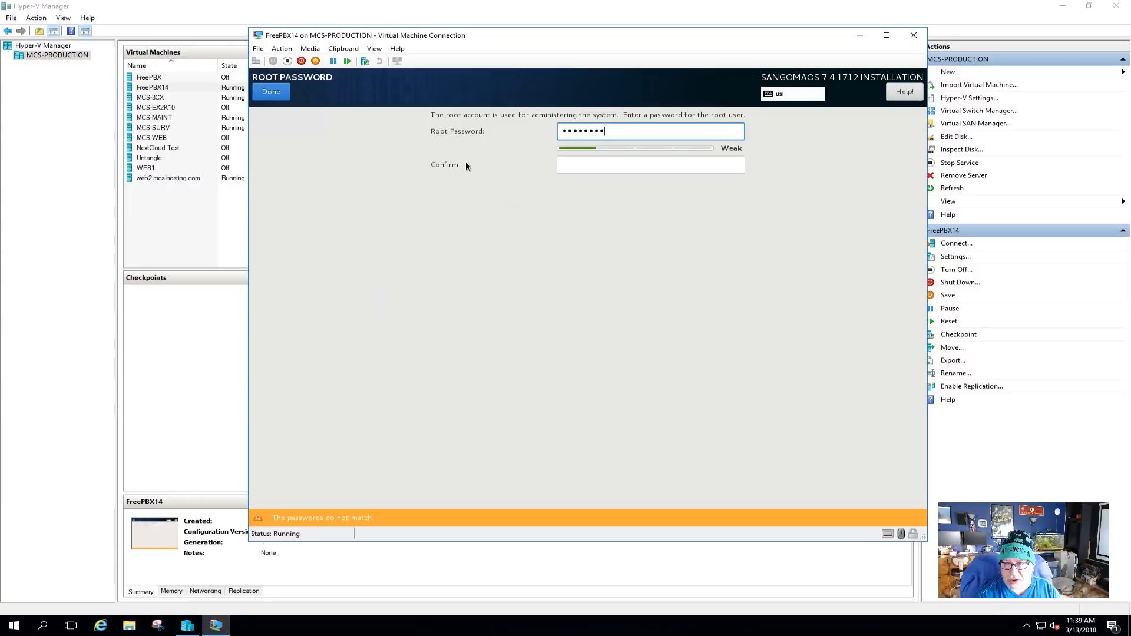
{"action": "key", "text": "Tab"}
{"action": "type", "text": "*****"}
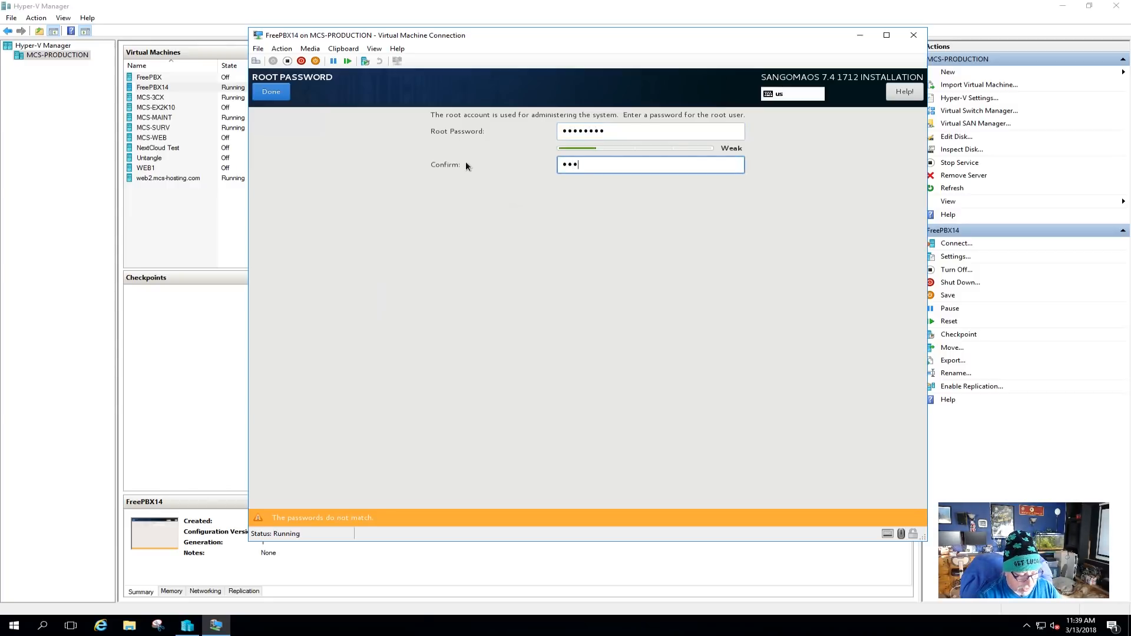
{"action": "type", "text": "***"}
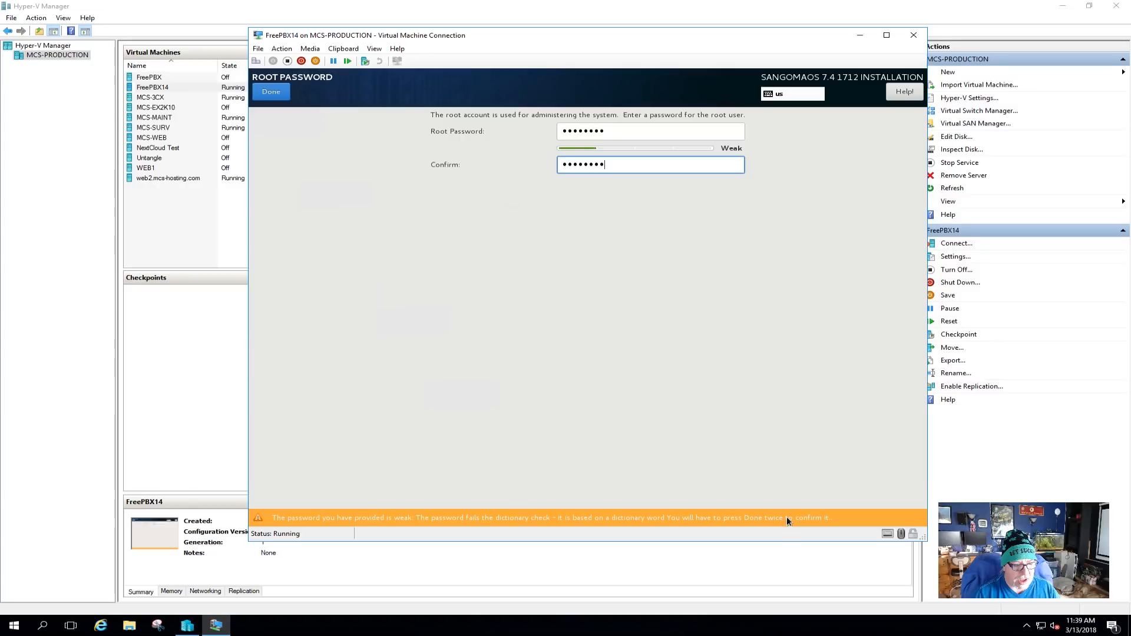
{"action": "left_click", "coordinate": [264, 92]}
{"action": "left_click", "coordinate": [264, 92]}
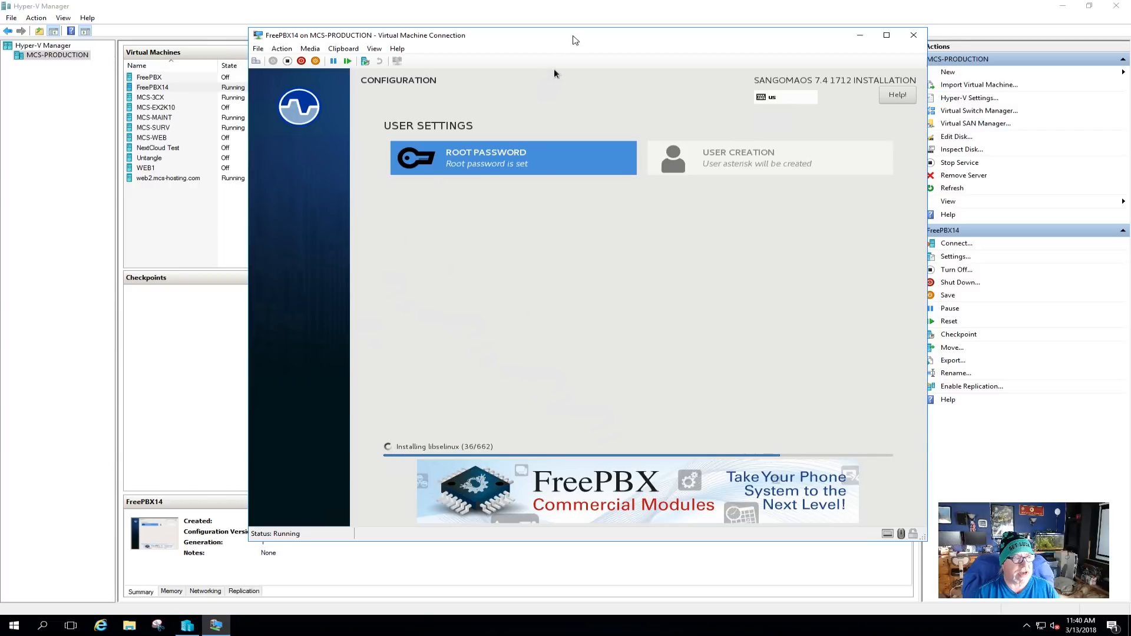
Inspect the network adapter's hardware acceleration and advanced features, then cancel without saving.
{"action": "left_click", "coordinate": [259, 49]}
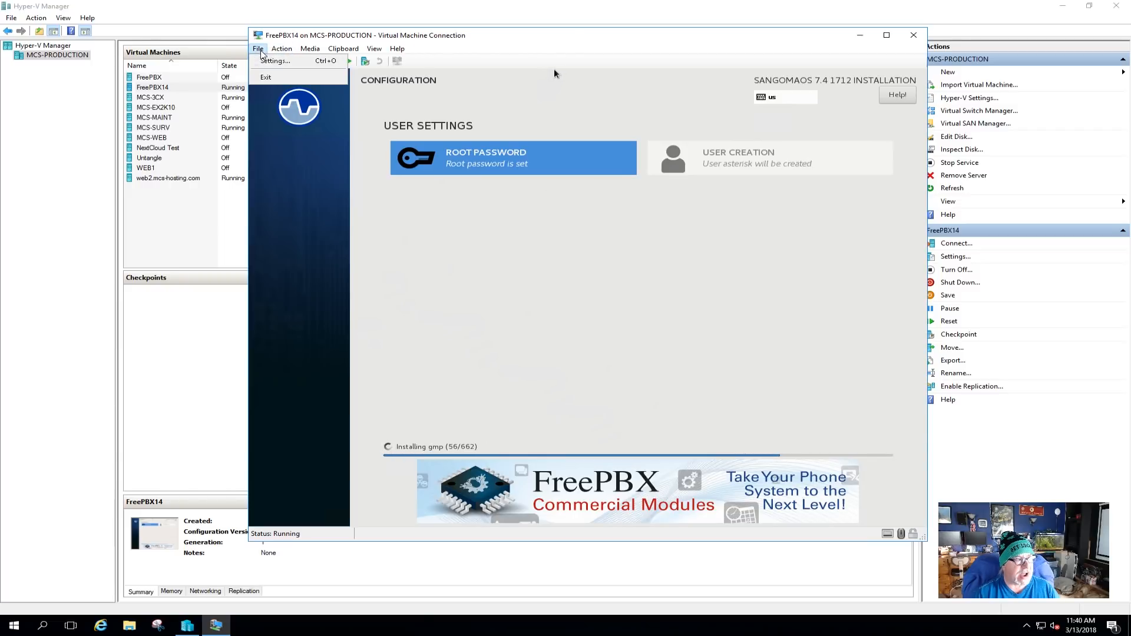
{"action": "left_click", "coordinate": [274, 61]}
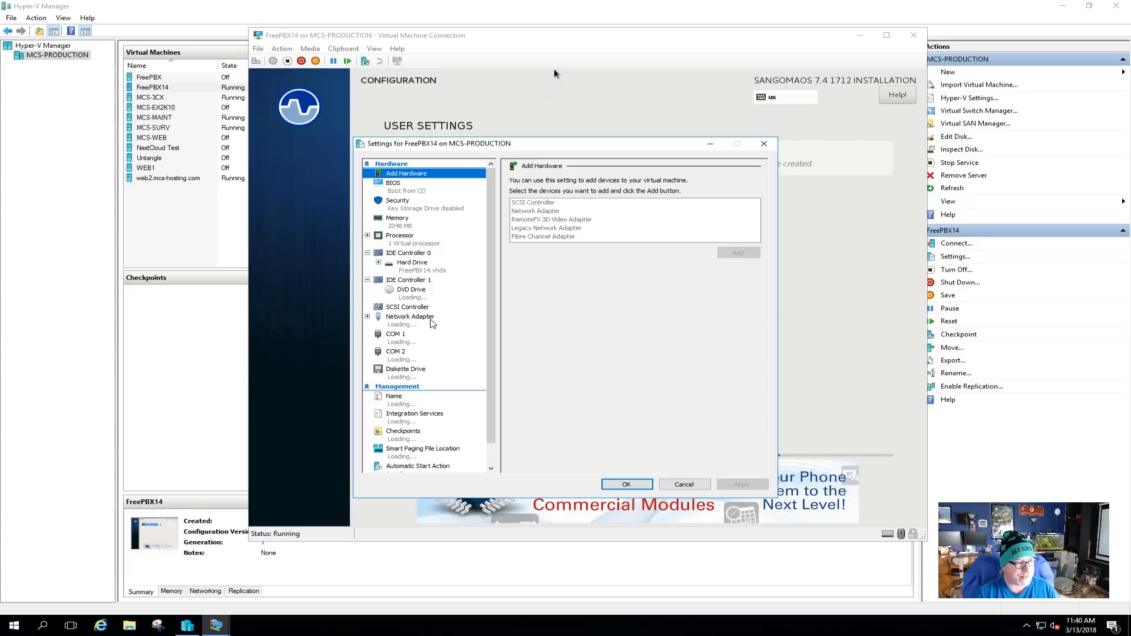
{"action": "left_click", "coordinate": [400, 320]}
{"action": "left_click", "coordinate": [367, 316]}
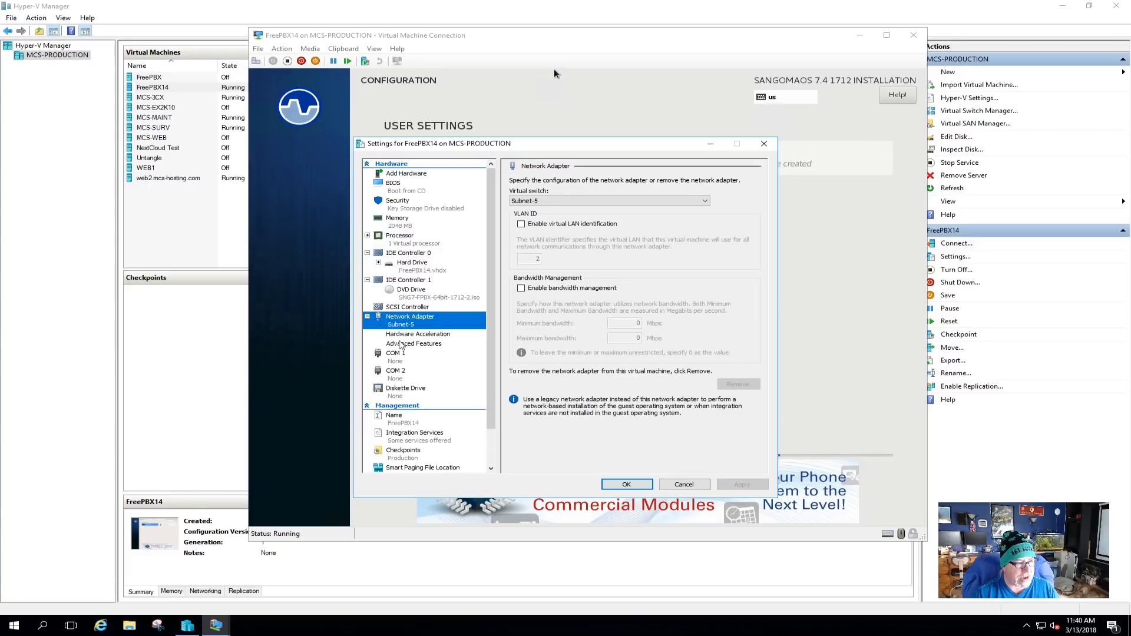
{"action": "left_click", "coordinate": [413, 334]}
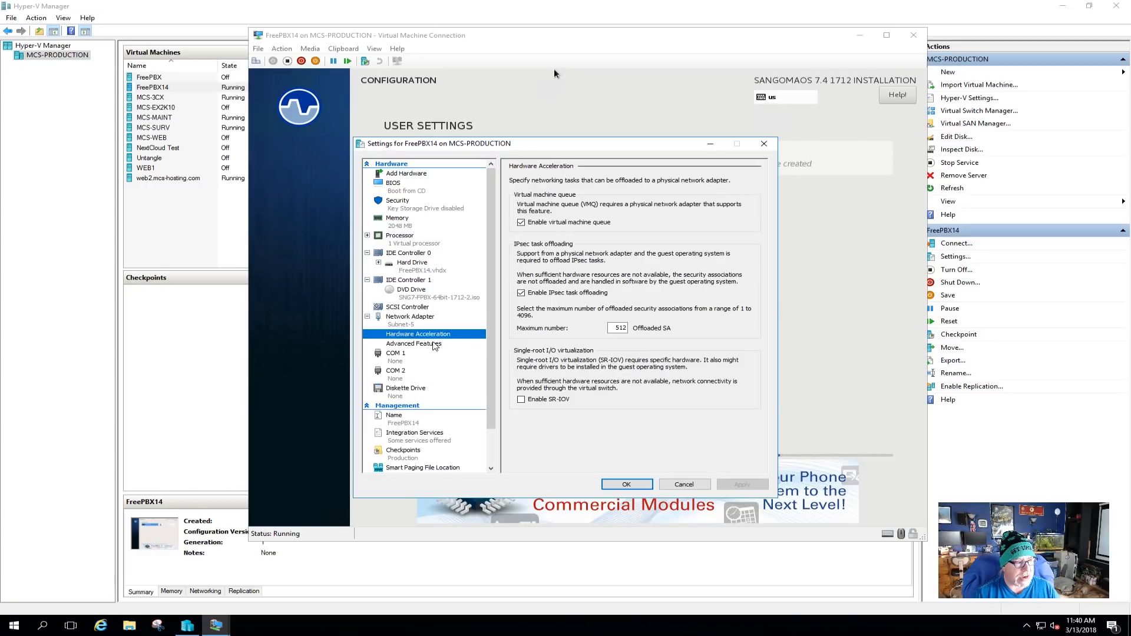
{"action": "left_click", "coordinate": [434, 344]}
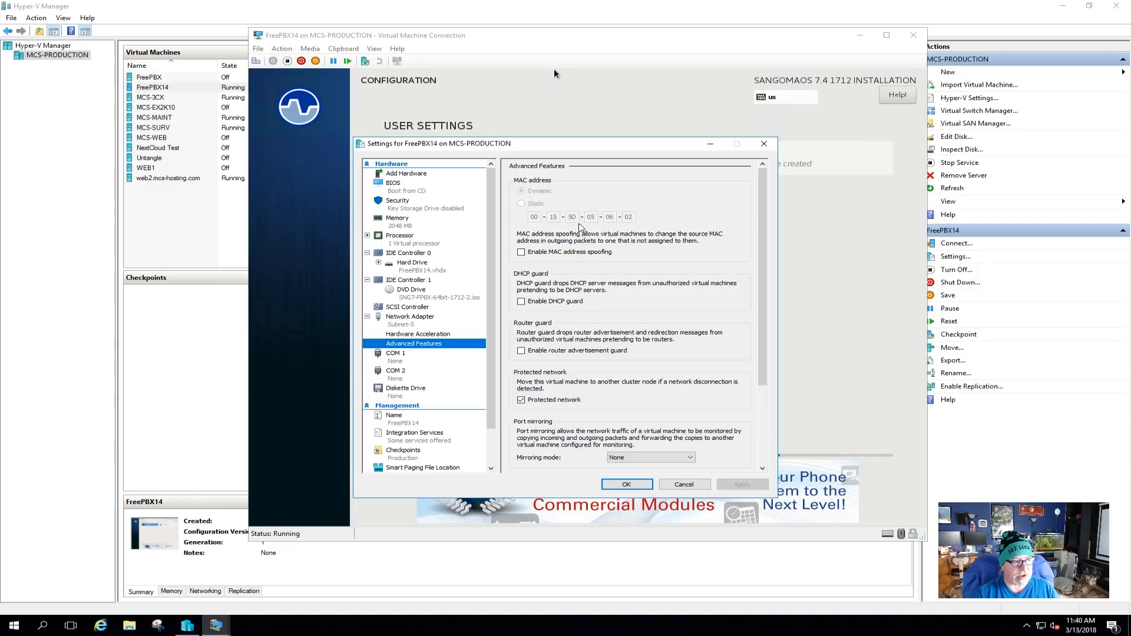
{"action": "left_click", "coordinate": [678, 485]}
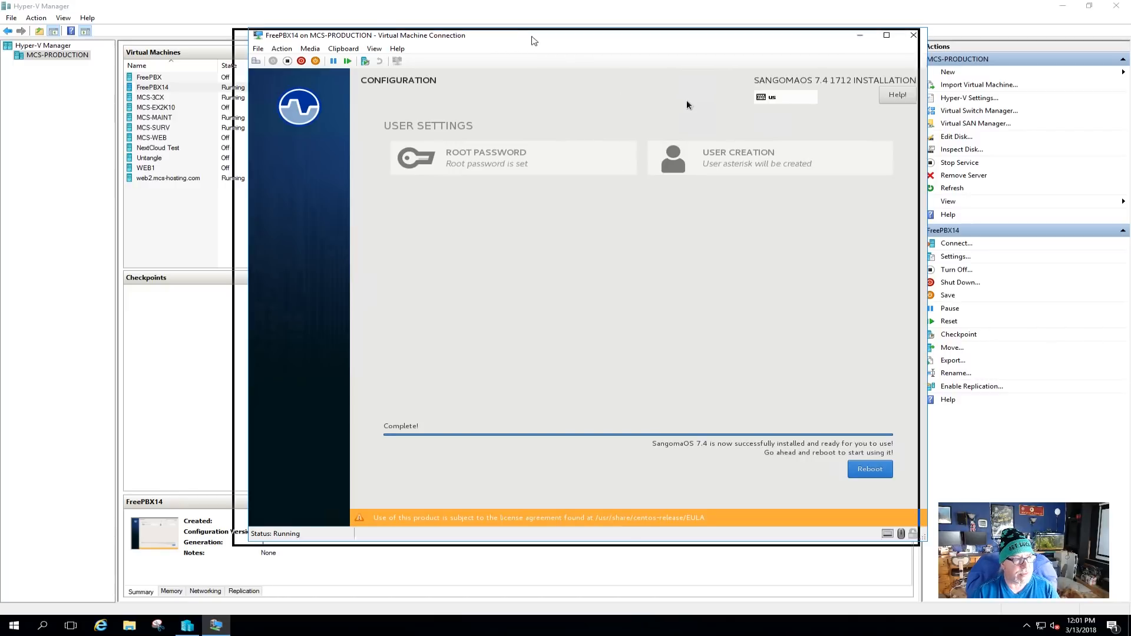
Reboot the newly installed FreePBX14 VM from the installer's Complete screen.
{"action": "left_click_drag", "start_coordinate": [554, 39], "coordinate": [531, 40]}
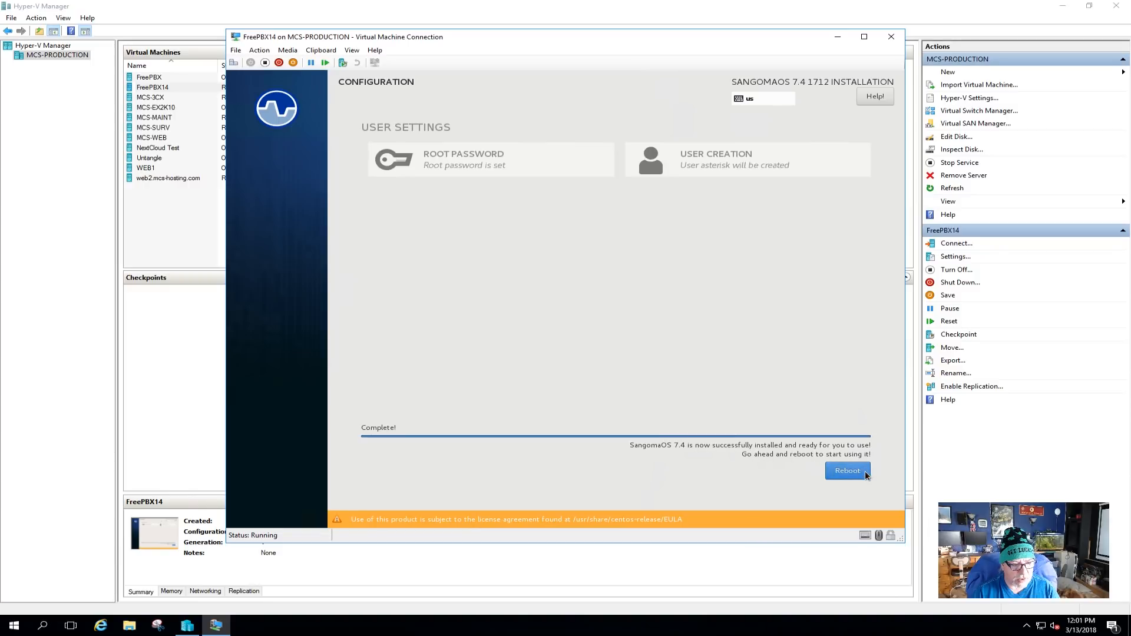
{"action": "left_click", "coordinate": [849, 472]}
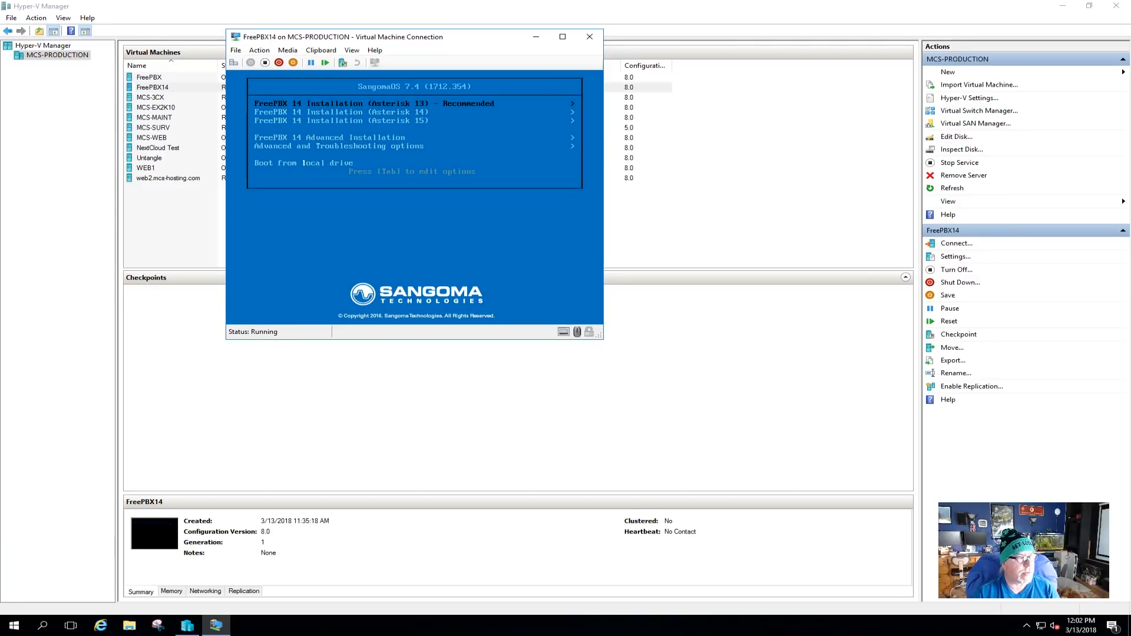
Select Boot from local drive and eject the SNG7-FPBX-64bit-1712-2.iso disc from the DVD drive.
{"action": "key", "text": "Down"}
{"action": "key", "text": "Down"}
{"action": "key", "text": "Down"}
{"action": "key", "text": "Down"}
{"action": "key", "text": "Down"}
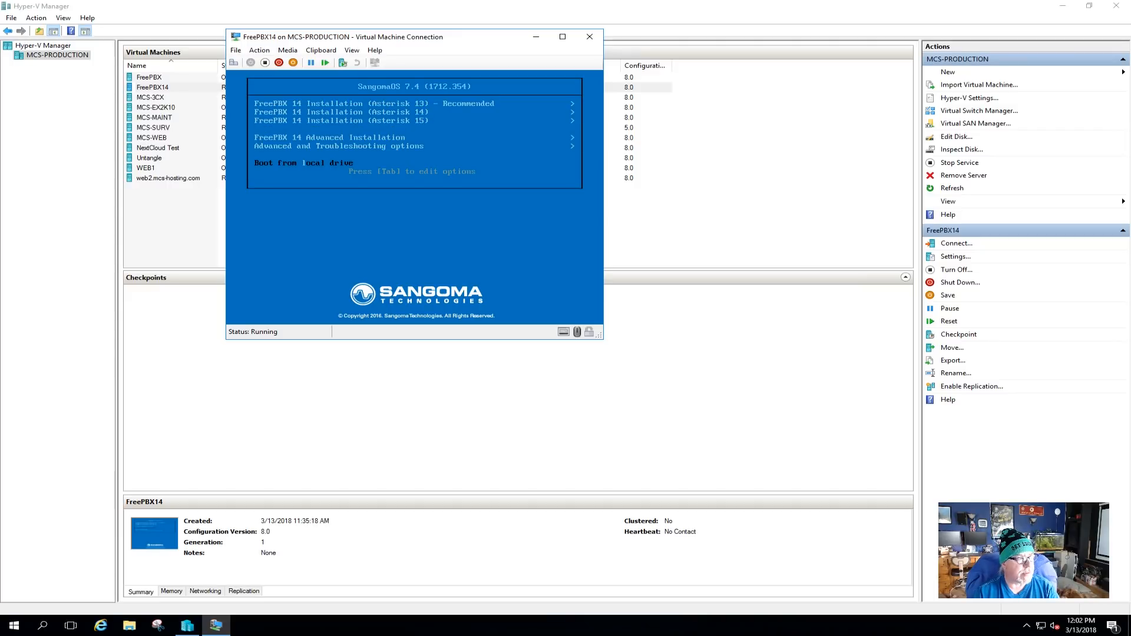
{"action": "left_click", "coordinate": [286, 50]}
{"action": "mouse_move", "coordinate": [308, 65]}
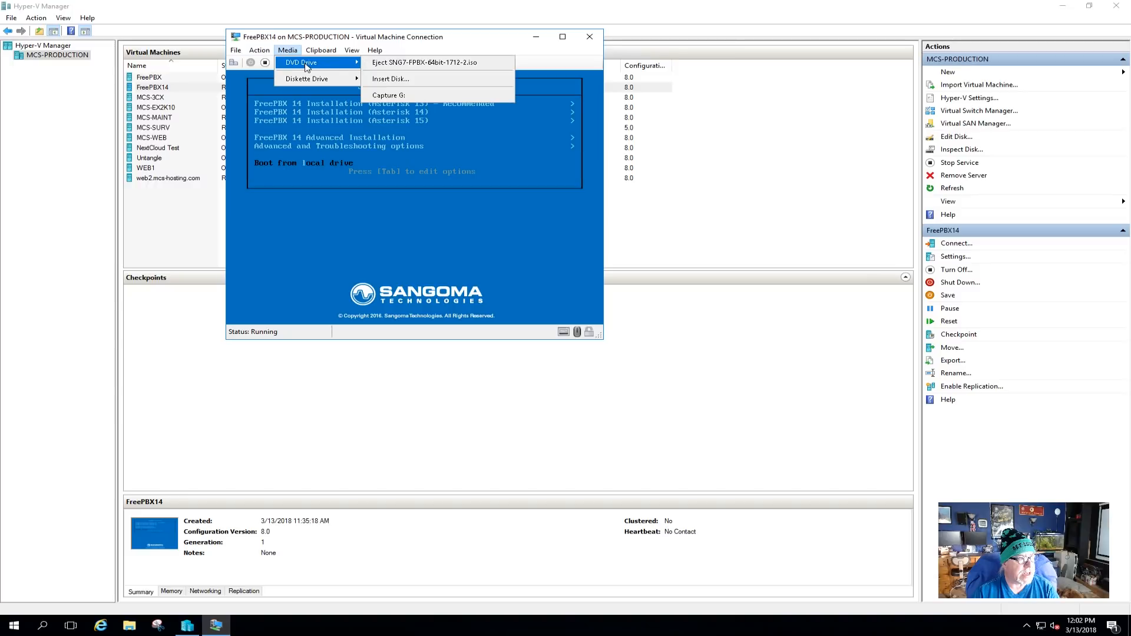
{"action": "left_click", "coordinate": [392, 64]}
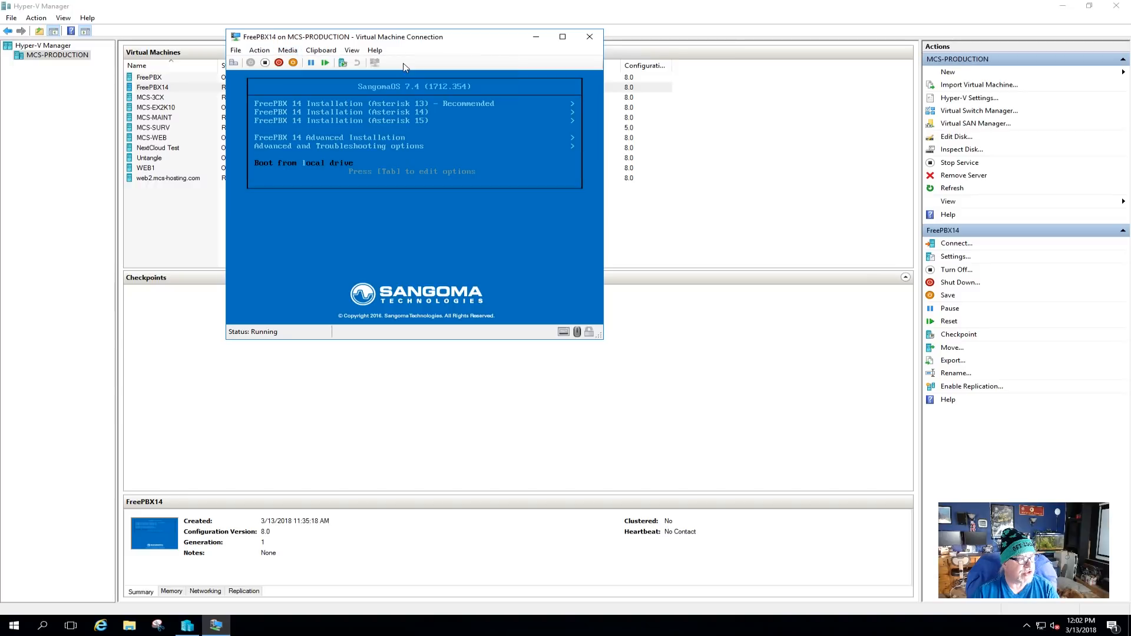
Reset the FreePBX14 virtual machine so it boots from its installed disk.
{"action": "left_click", "coordinate": [259, 50]}
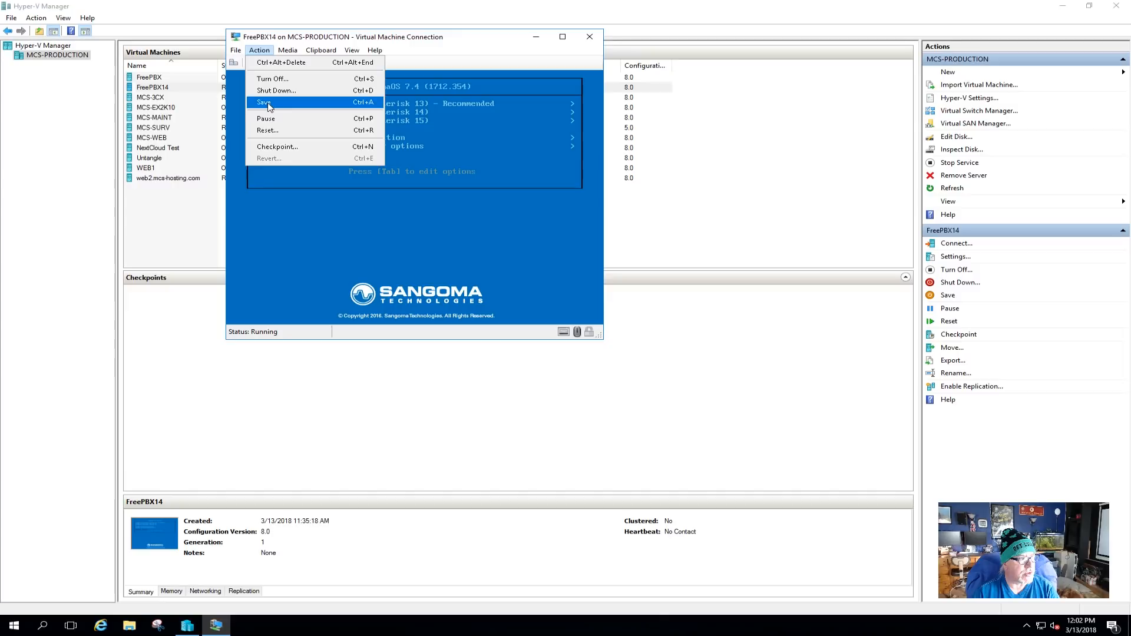
{"action": "left_click", "coordinate": [276, 132]}
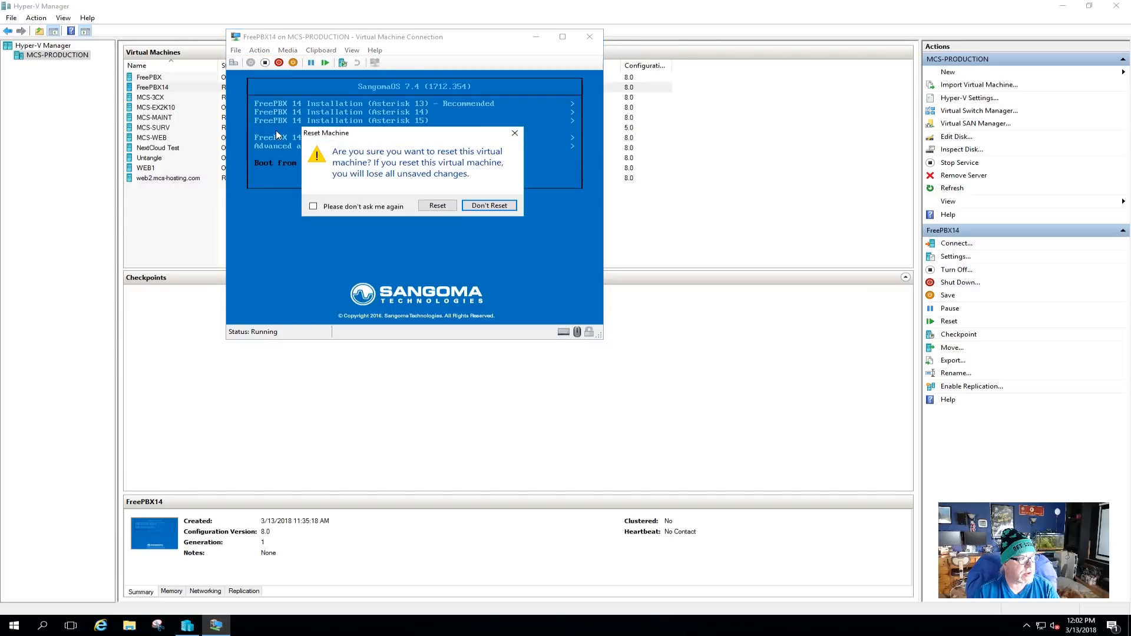
{"action": "left_click", "coordinate": [437, 205]}
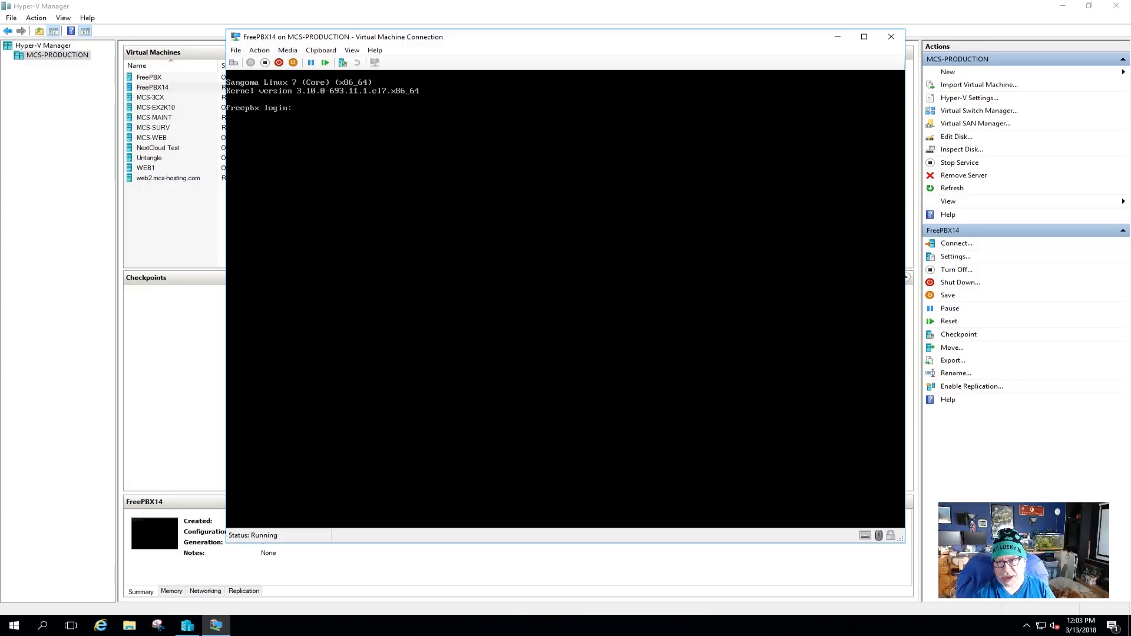
Log into the FreePBX14 console as root with the root password.
{"action": "type", "text": "root"}
{"action": "key", "text": "Return"}
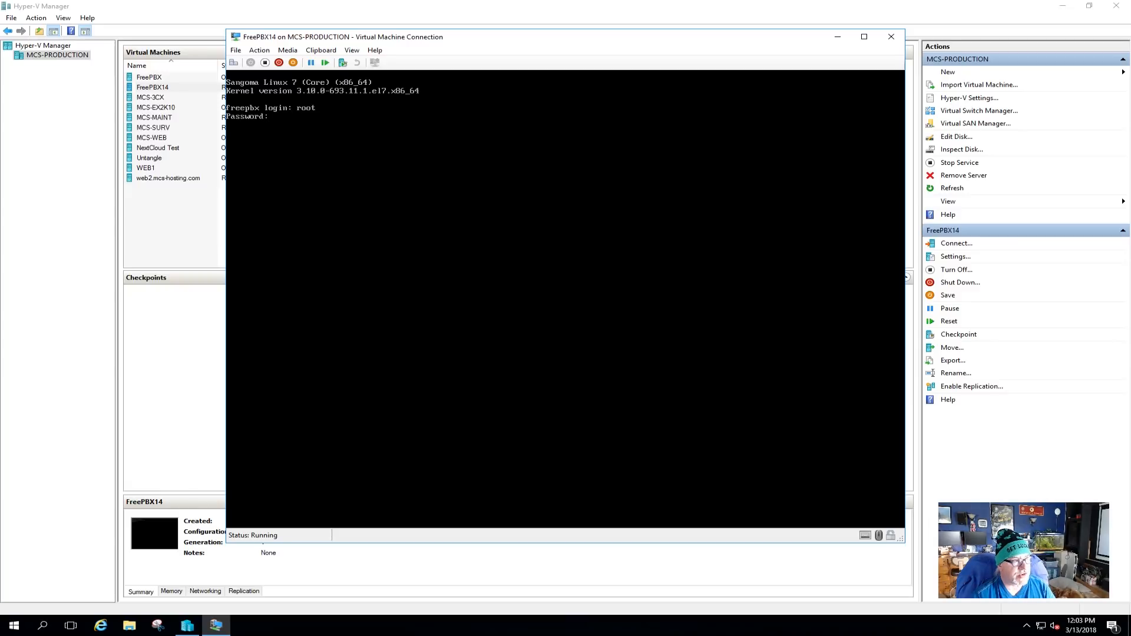
{"action": "key", "text": "Return"}
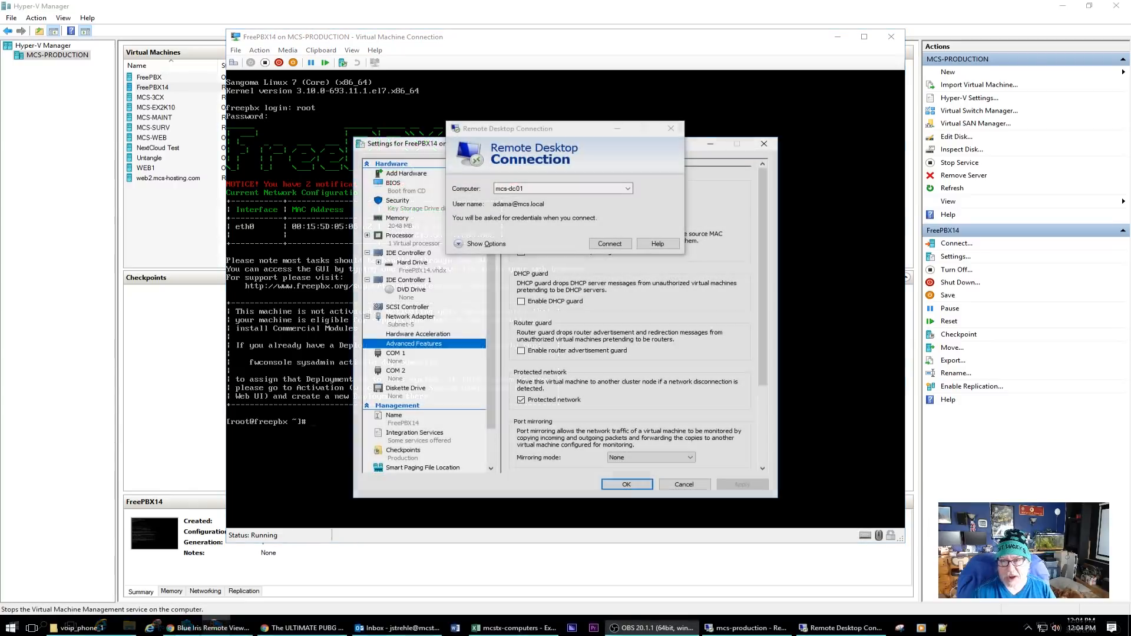
Connect by Remote Desktop to mcs-dc01 and sign in with the account password.
{"action": "left_click", "coordinate": [610, 243]}
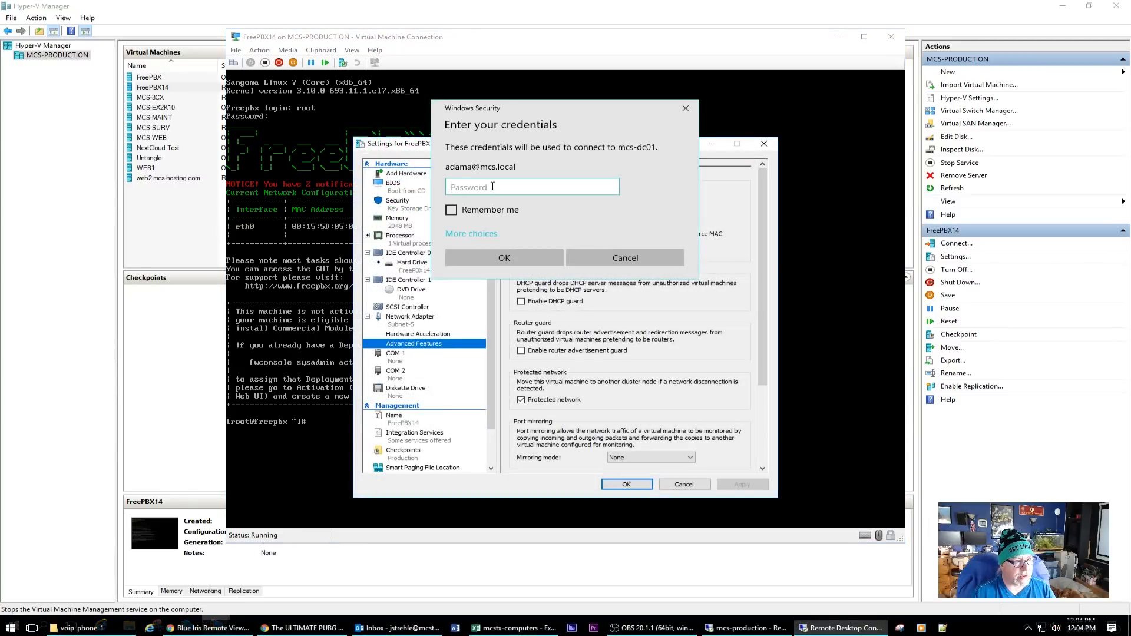
{"action": "type", "text": "••••••••"}
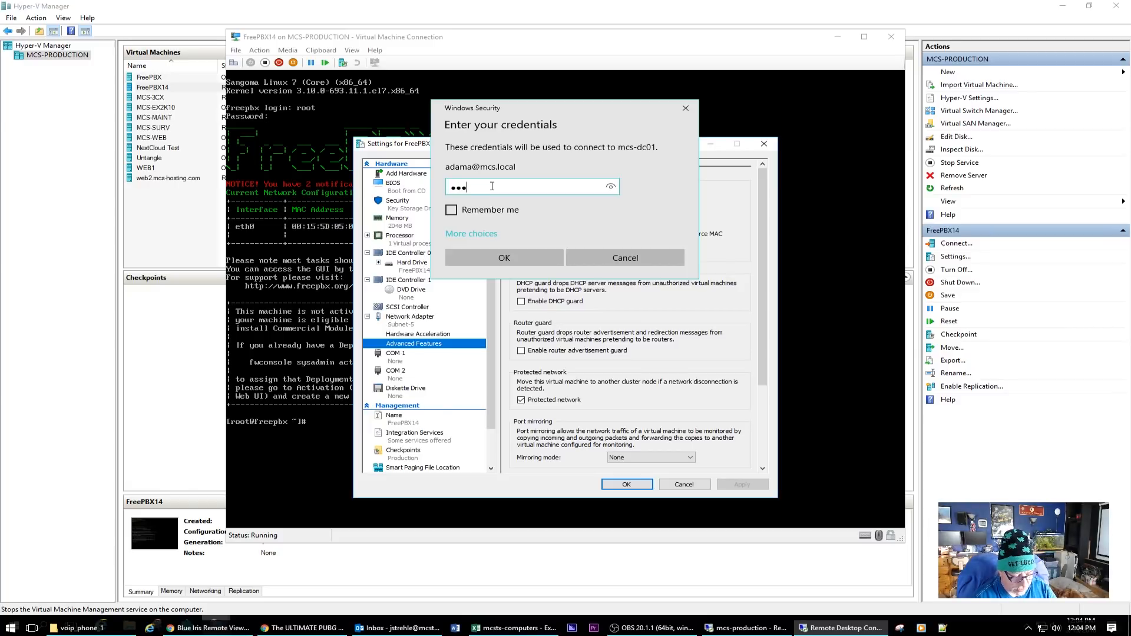
{"action": "key", "text": "Return"}
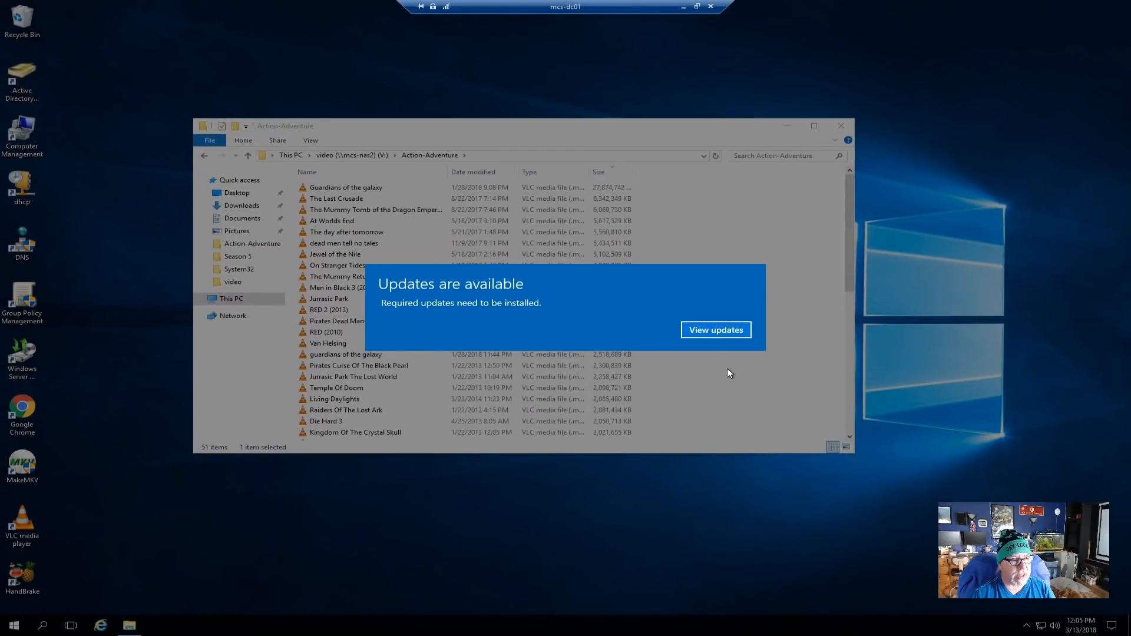
Dismiss the Windows update settings, close the Action-Adventure folder, and launch the DHCP console.
{"action": "left_click", "coordinate": [715, 330]}
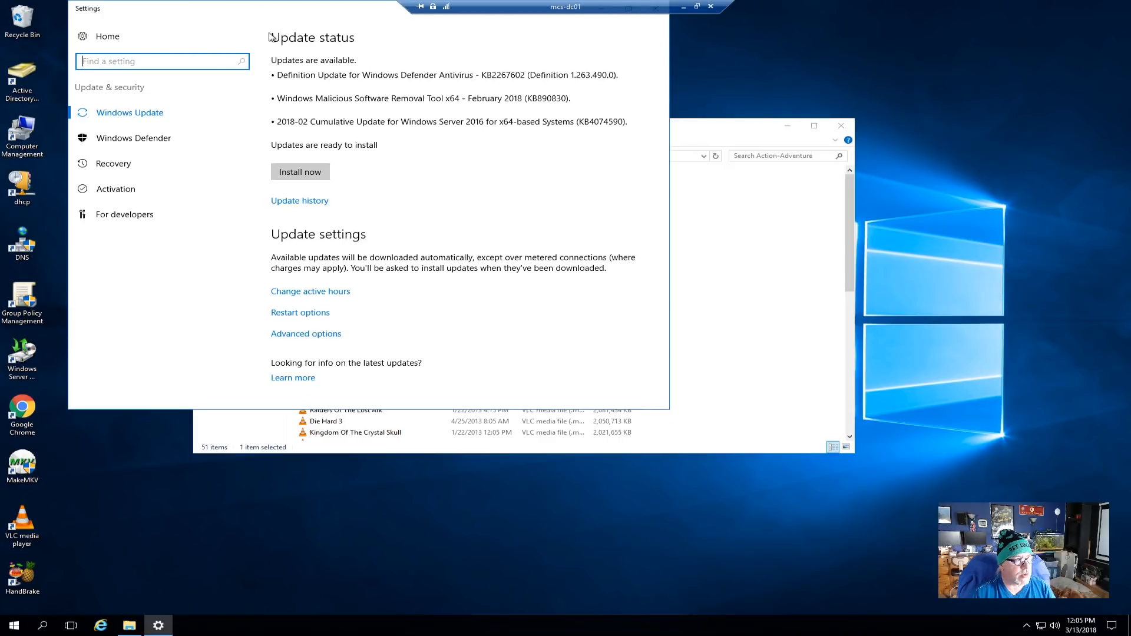
{"action": "left_click_drag", "start_coordinate": [265, 8], "coordinate": [280, 70]}
{"action": "left_click", "coordinate": [670, 70]}
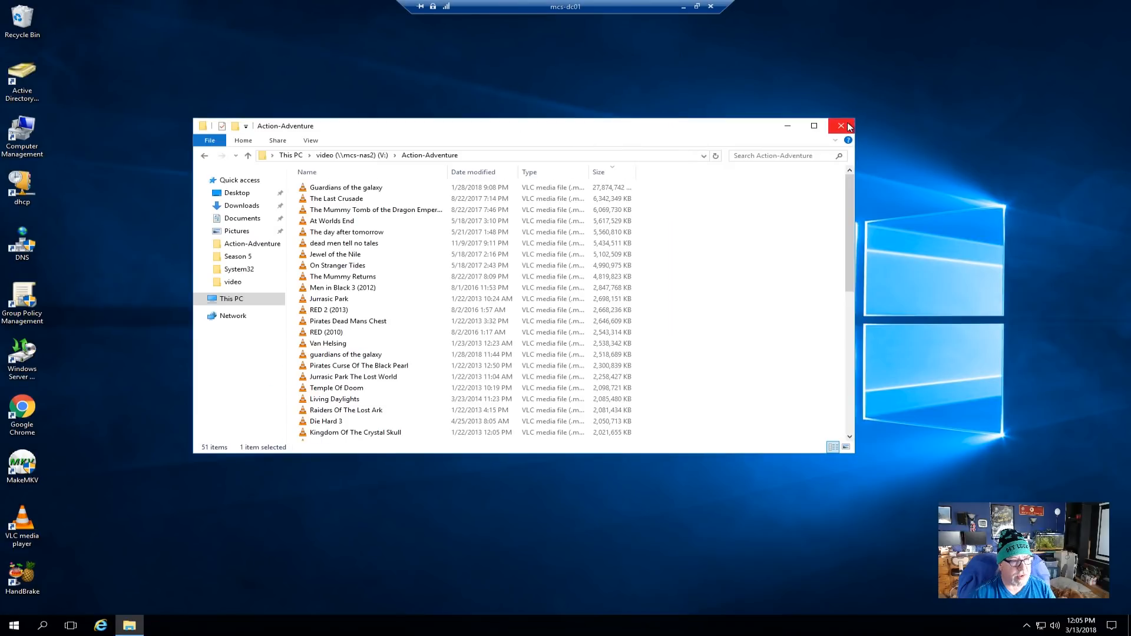
{"action": "left_click", "coordinate": [841, 126]}
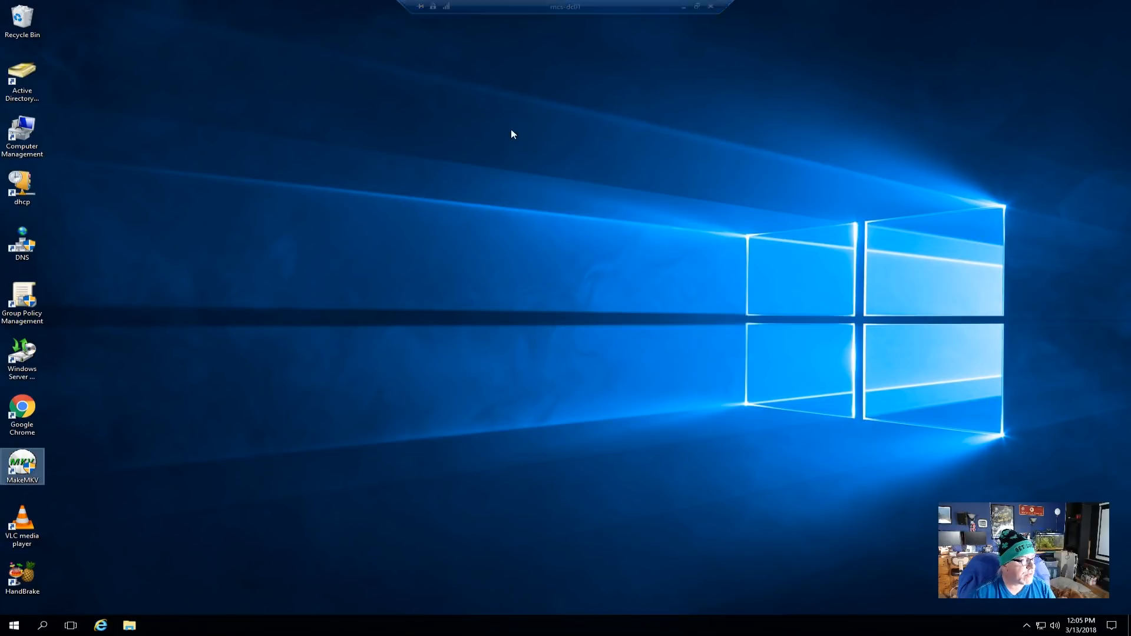
{"action": "left_click", "coordinate": [25, 192]}
{"action": "double_click", "coordinate": [25, 193]}
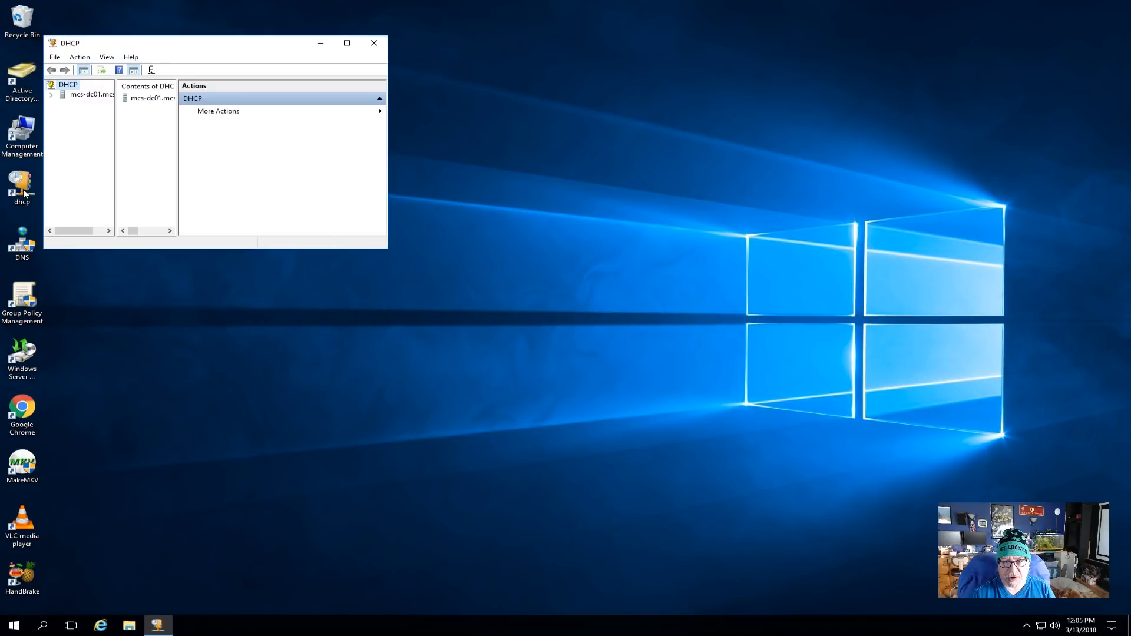
Maximize DHCP, expand mcs-dc01 > IPv4 > MCS scope, view Address Leases, then open Reservations' actions.
{"action": "left_click", "coordinate": [347, 43]}
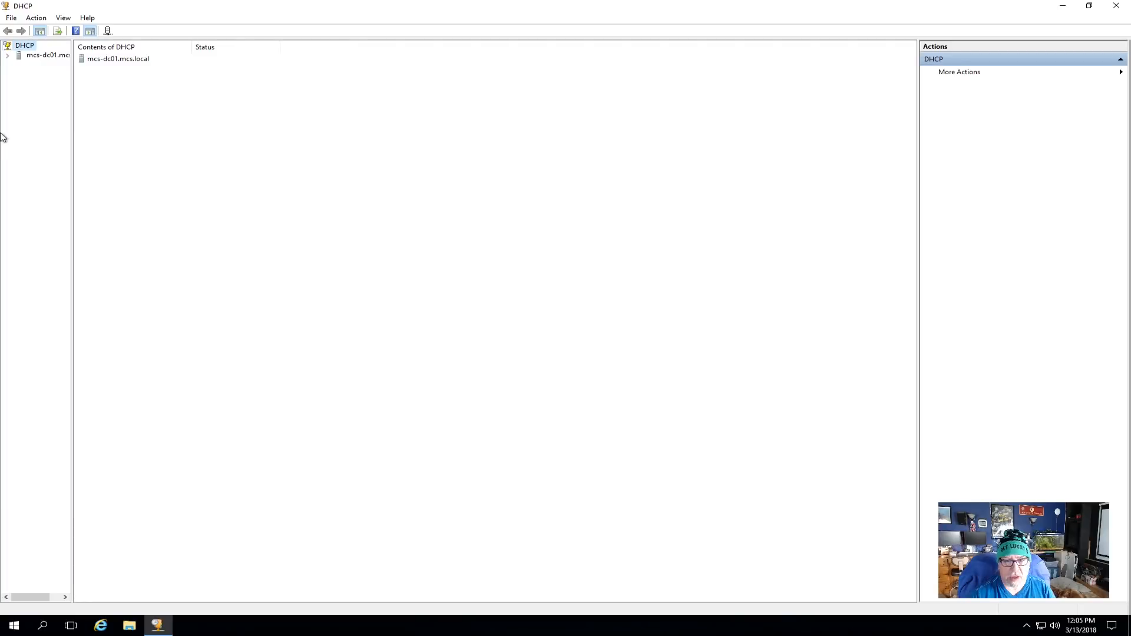
{"action": "left_click", "coordinate": [7, 55]}
{"action": "left_click", "coordinate": [19, 64]}
{"action": "left_click_drag", "start_coordinate": [72, 143], "coordinate": [204, 158]}
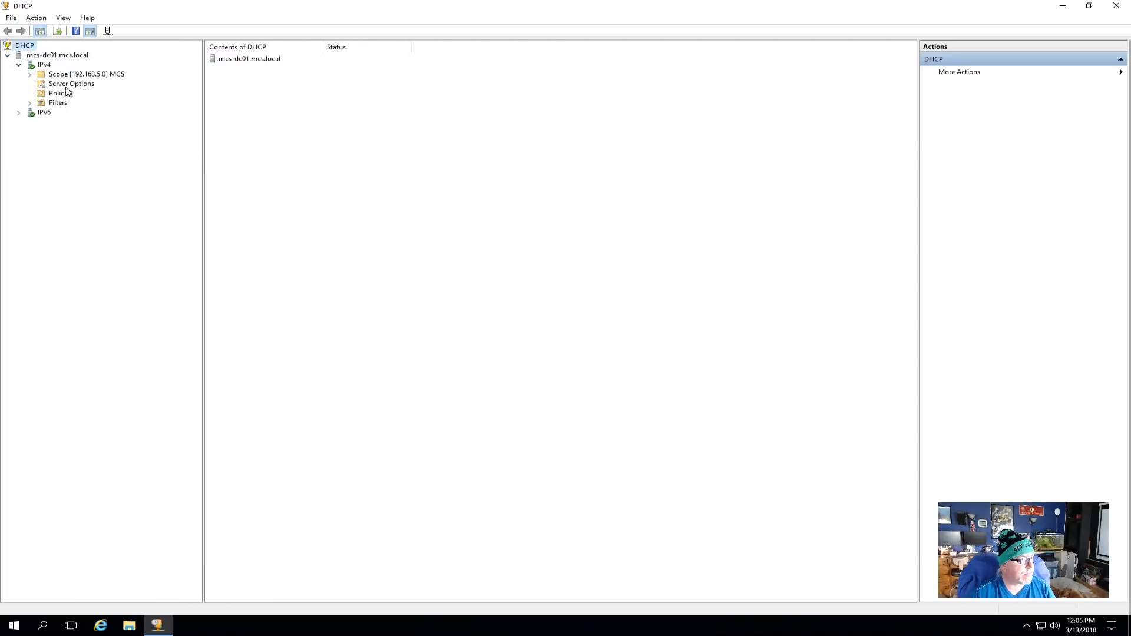
{"action": "left_click", "coordinate": [30, 75]}
{"action": "left_click", "coordinate": [77, 94]}
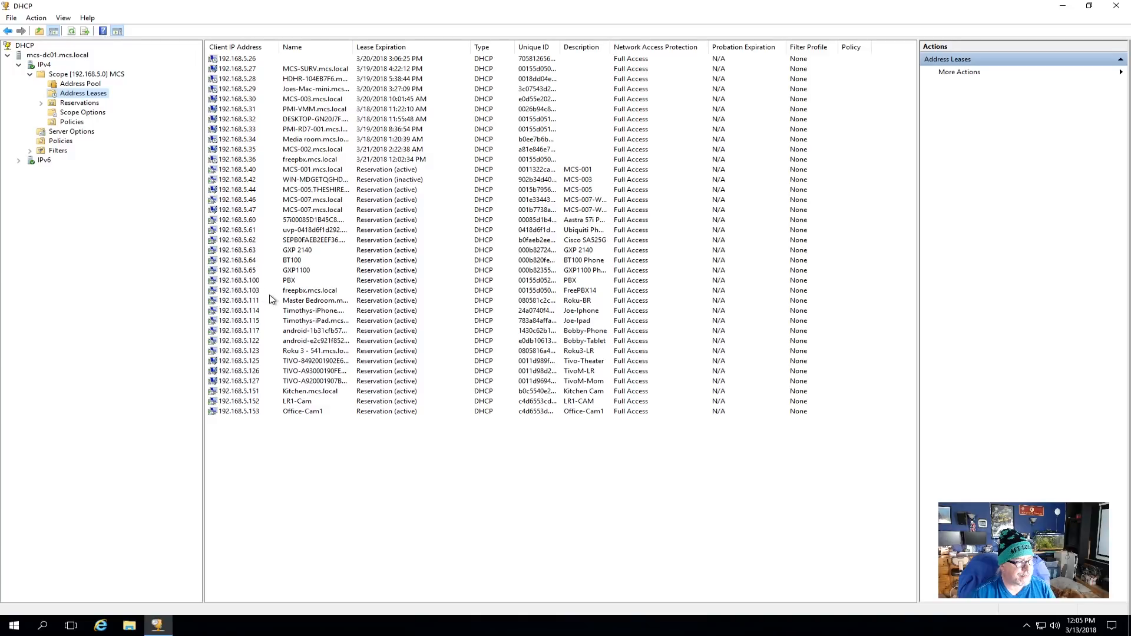
{"action": "double_click", "coordinate": [76, 104]}
{"action": "right_click", "coordinate": [76, 104]}
Add reservation FreePBX14 for 192.168.5.101, MAC 00155d050602, description FreePBX14.
{"action": "left_click", "coordinate": [94, 110]}
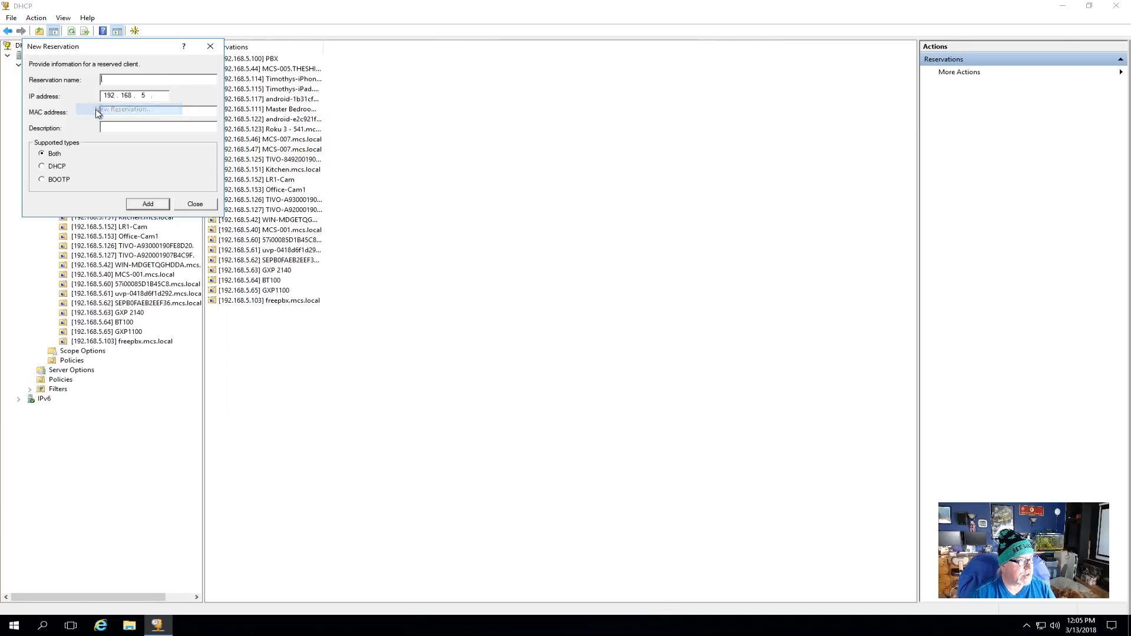
{"action": "type", "text": "F"}
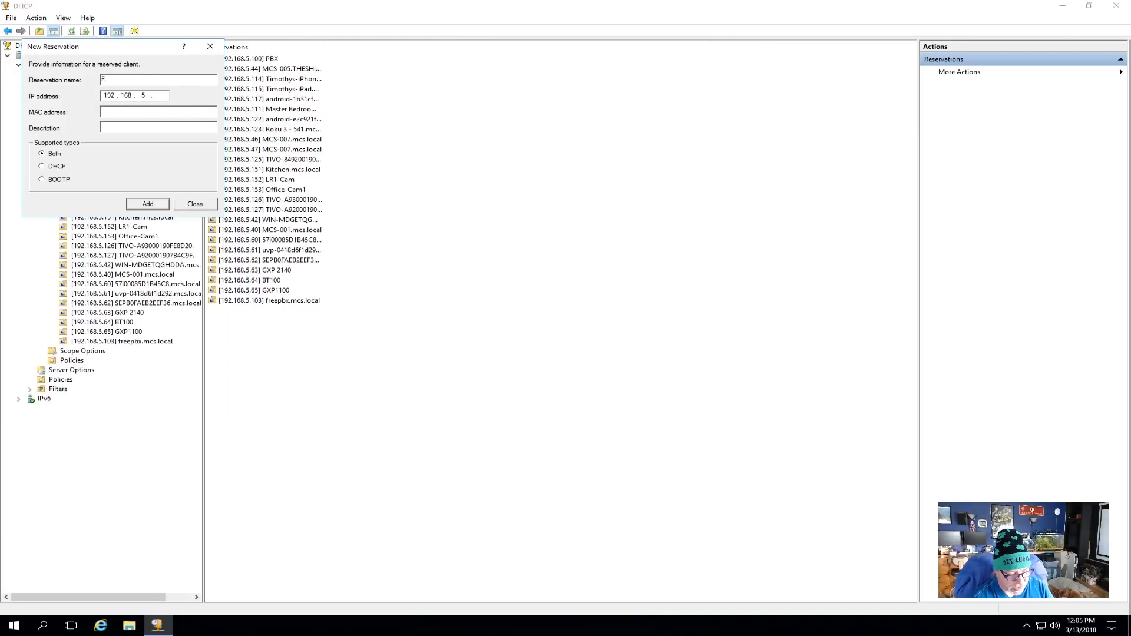
{"action": "type", "text": "reePN"}
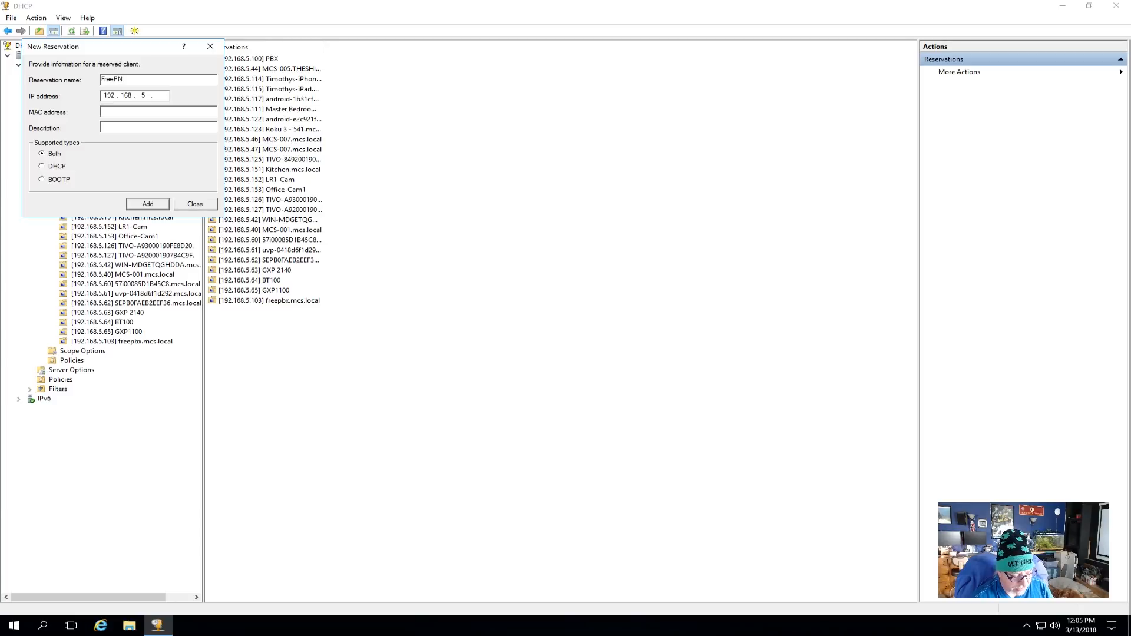
{"action": "key", "text": "BackSpace"}
{"action": "type", "text": "BX14"}
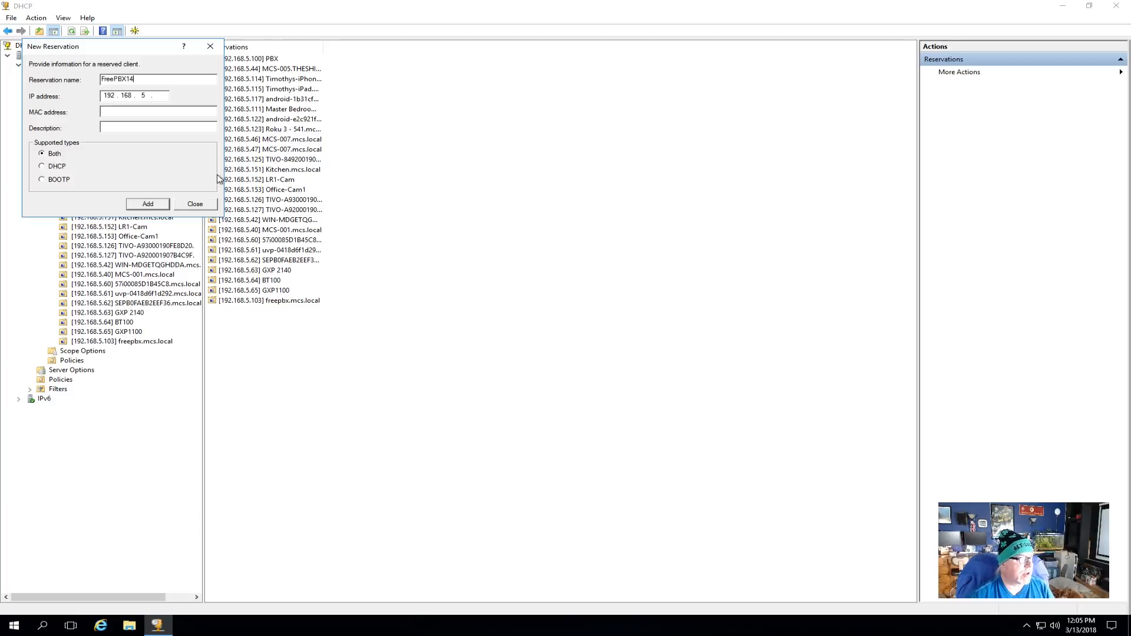
{"action": "type", "text": "101"}
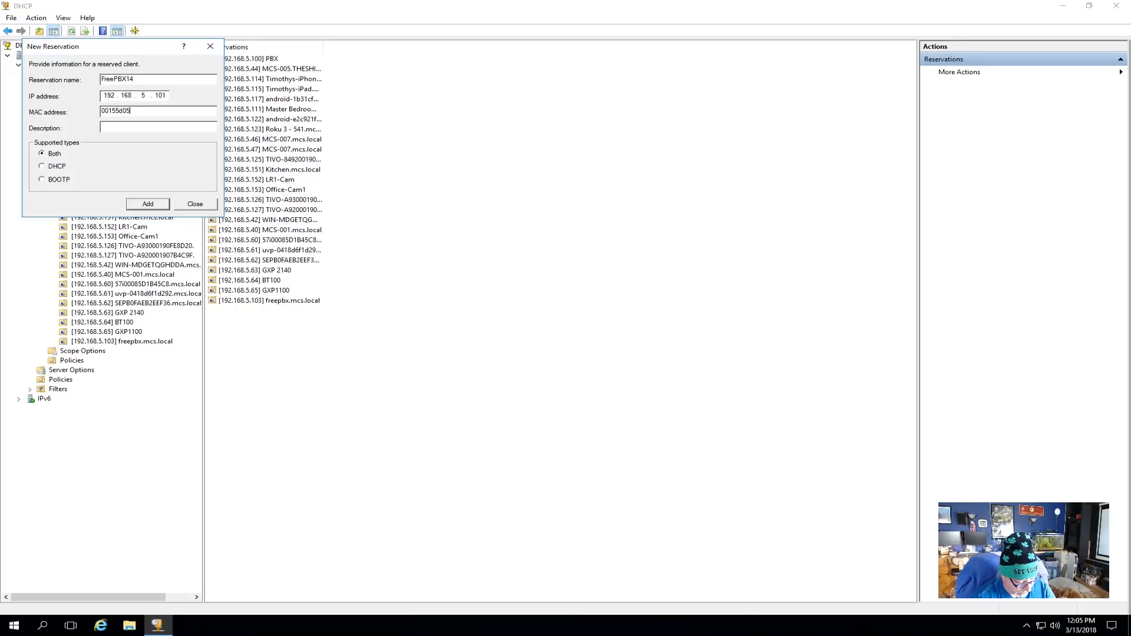
{"action": "type", "text": "2"}
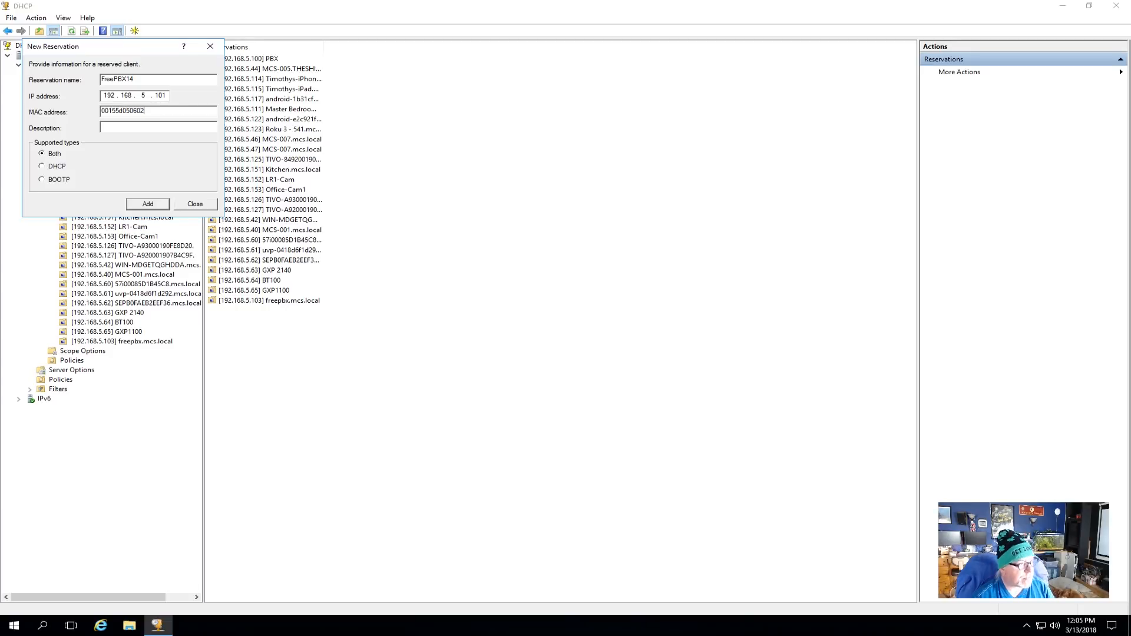
{"action": "key", "text": "Tab"}
{"action": "type", "text": "Fr"}
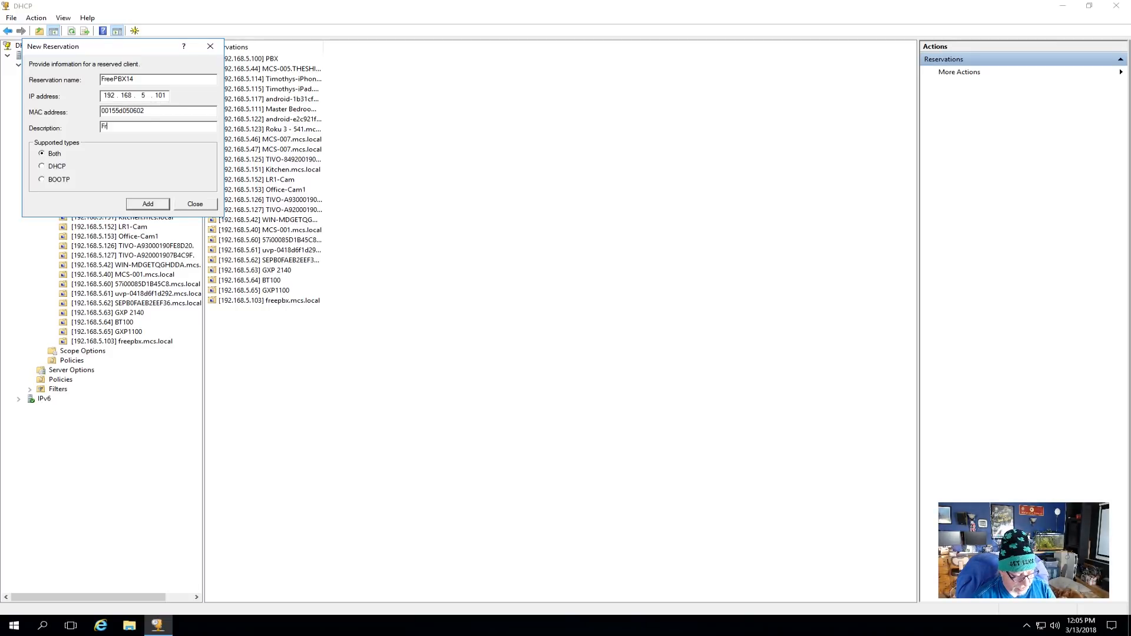
{"action": "type", "text": "eePBX"}
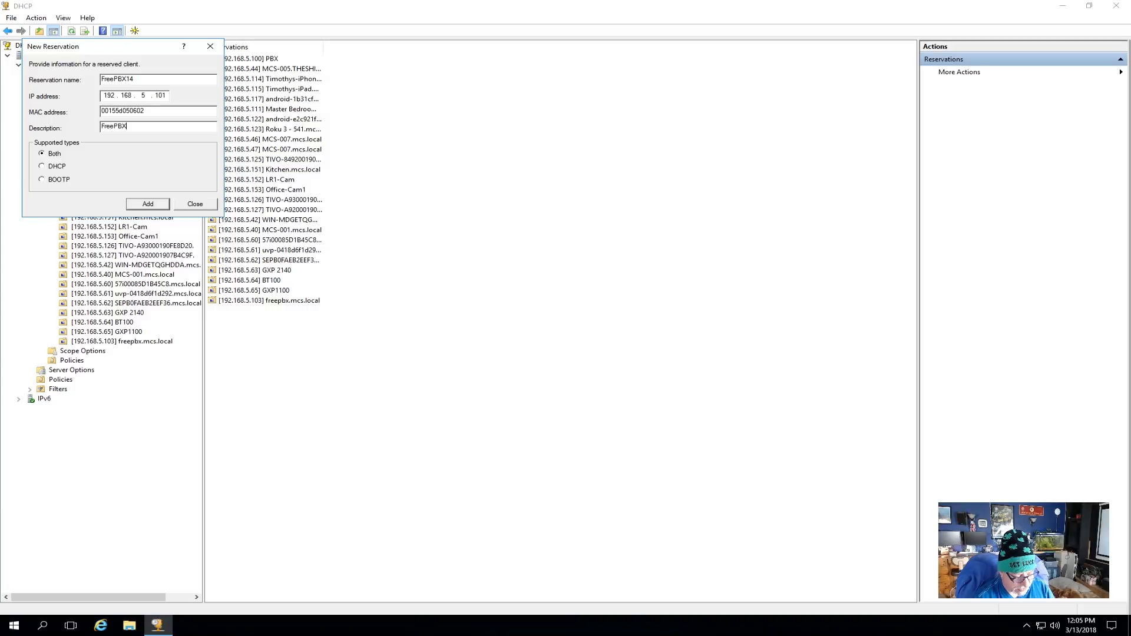
{"action": "type", "text": "14"}
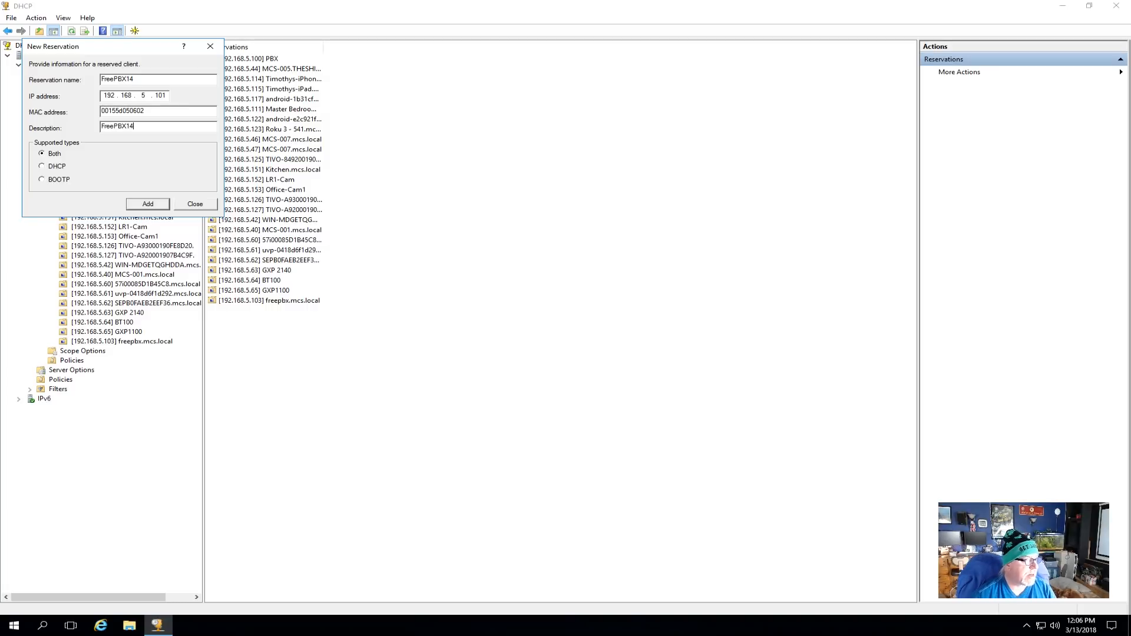
{"action": "left_click", "coordinate": [154, 204]}
{"action": "left_click", "coordinate": [193, 205]}
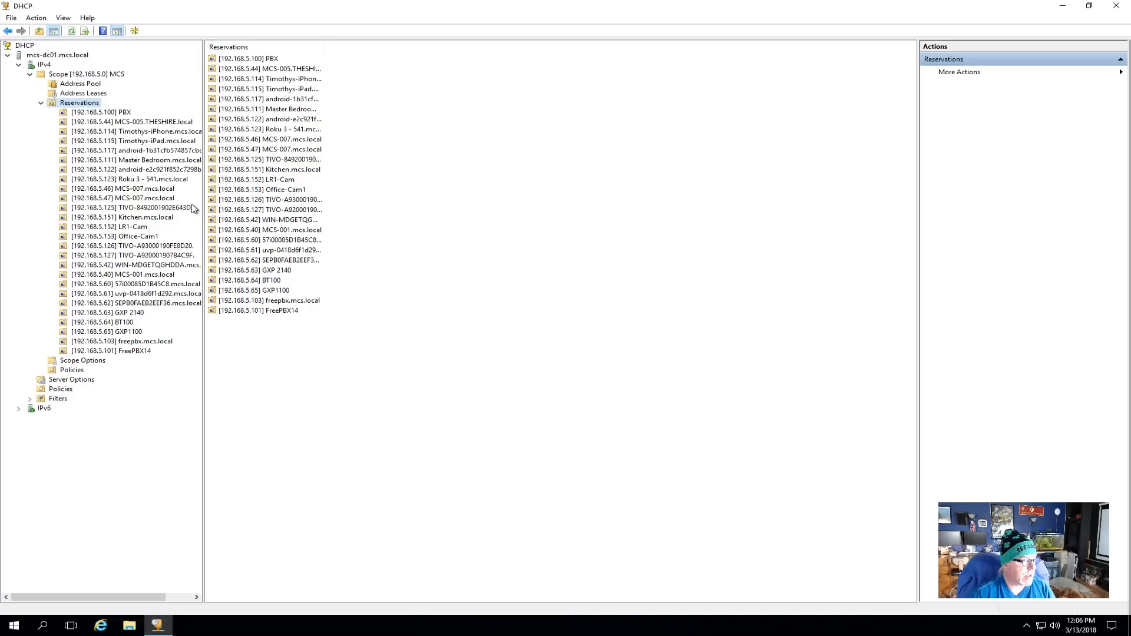
Refresh Address Leases and locate the 192.168.5.101 FreePBX14 entry.
{"action": "left_click", "coordinate": [91, 94]}
{"action": "right_click", "coordinate": [90, 93]}
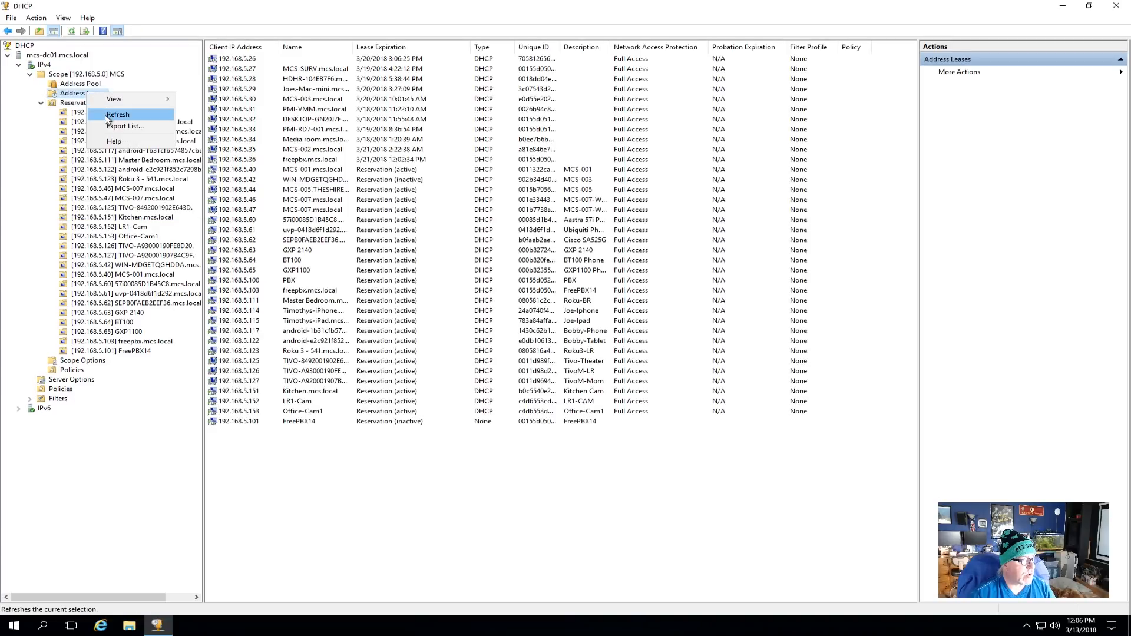
{"action": "left_click", "coordinate": [109, 115]}
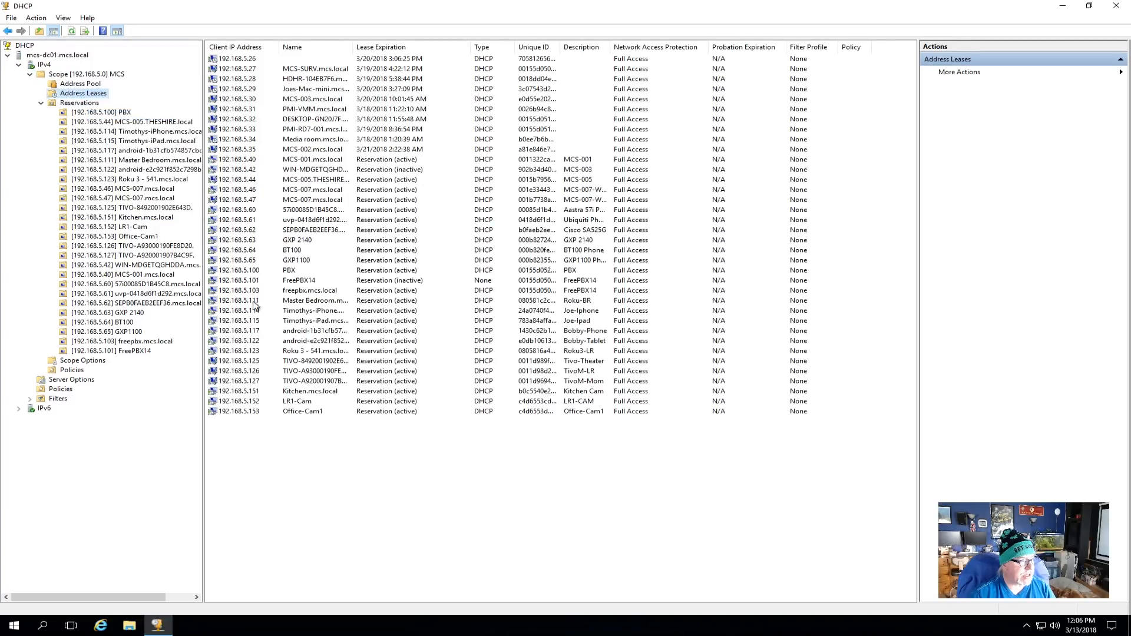
{"action": "left_click", "coordinate": [380, 285]}
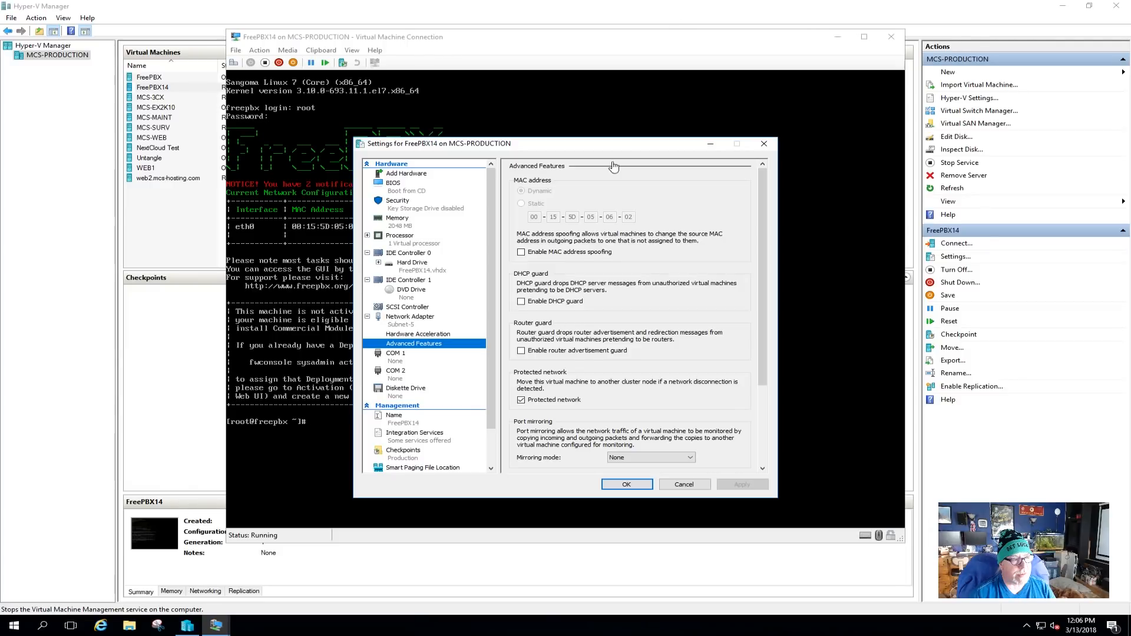
Cancel the FreePBX14 settings, run reboot at the console, and wake it to the login prompt.
{"action": "left_click", "coordinate": [685, 484]}
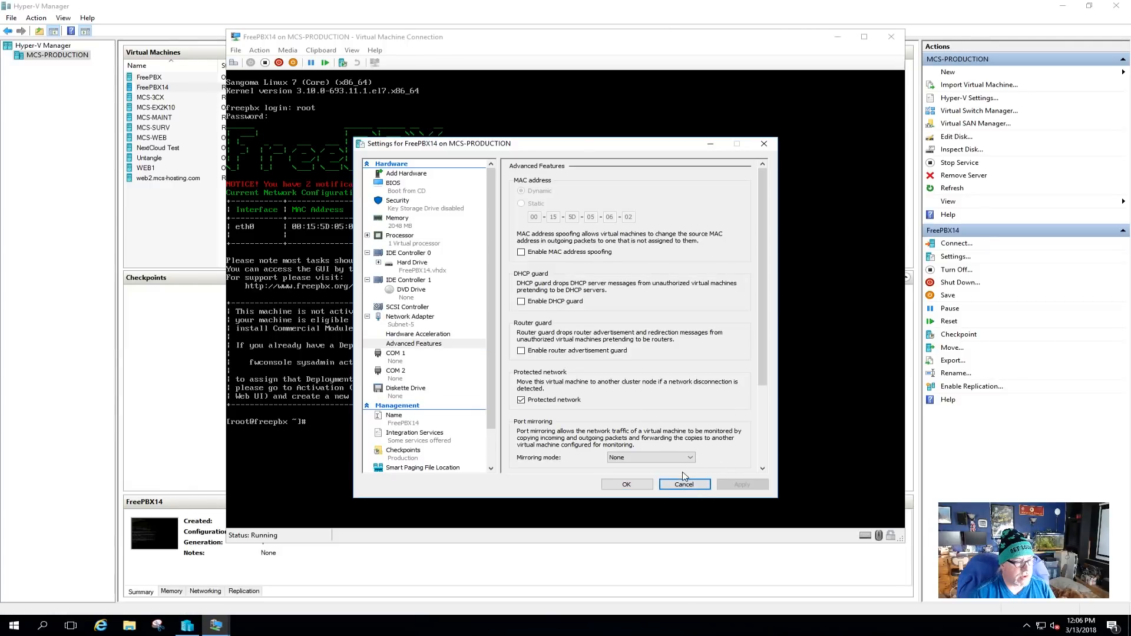
{"action": "left_click", "coordinate": [684, 483]}
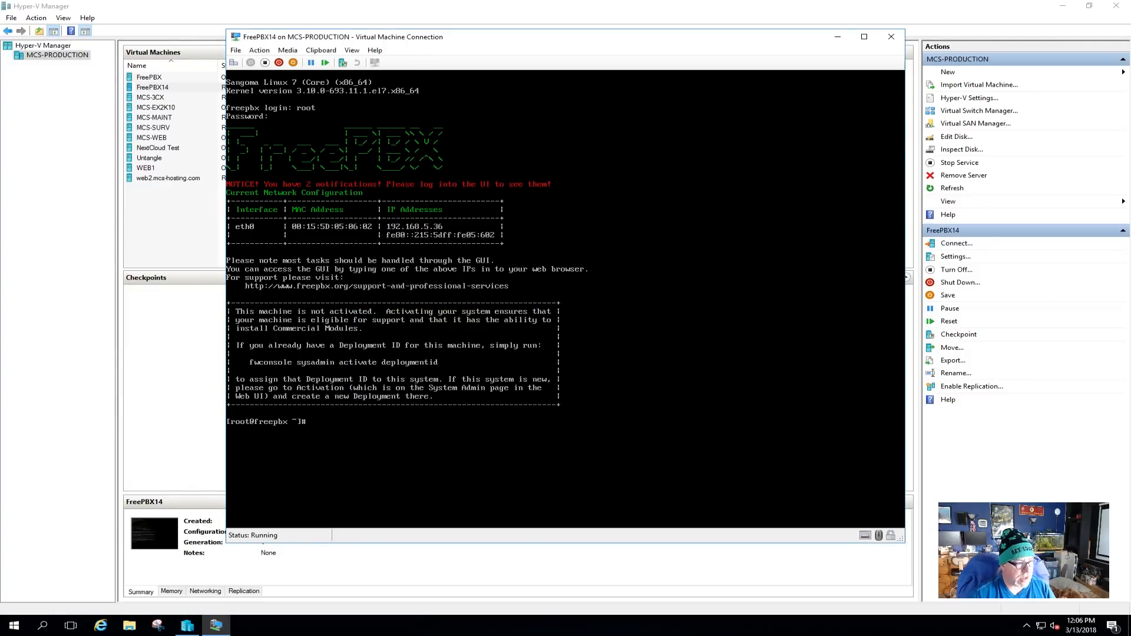
{"action": "type", "text": "reboot"}
{"action": "key", "text": "Return"}
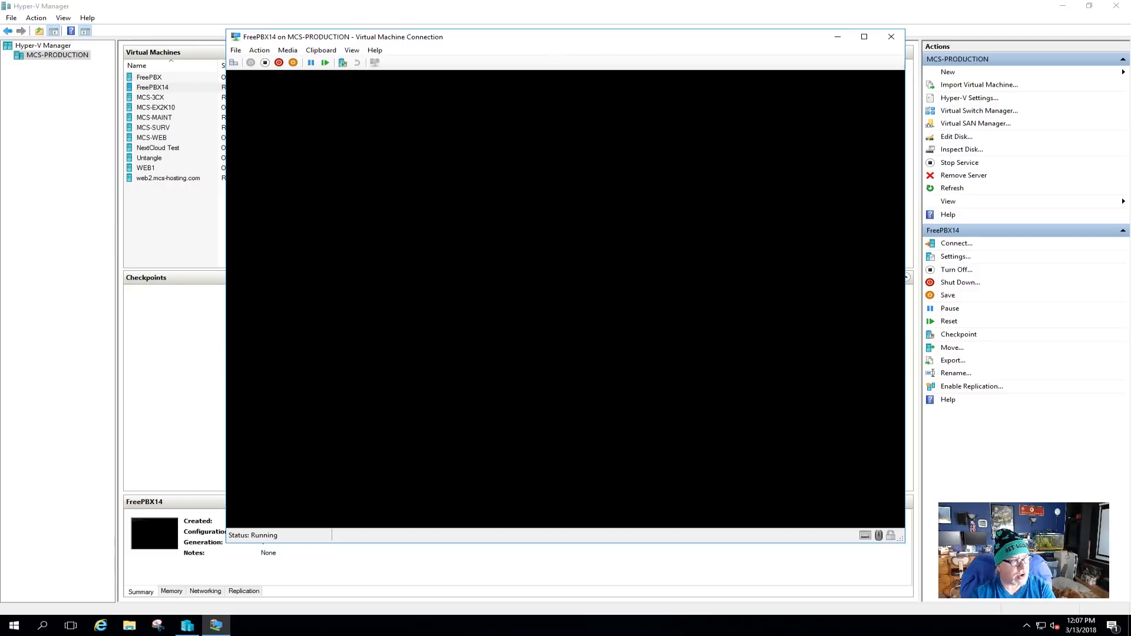
{"action": "key", "text": "Return"}
{"action": "key", "text": "Return"}
{"action": "key", "text": "Return"}
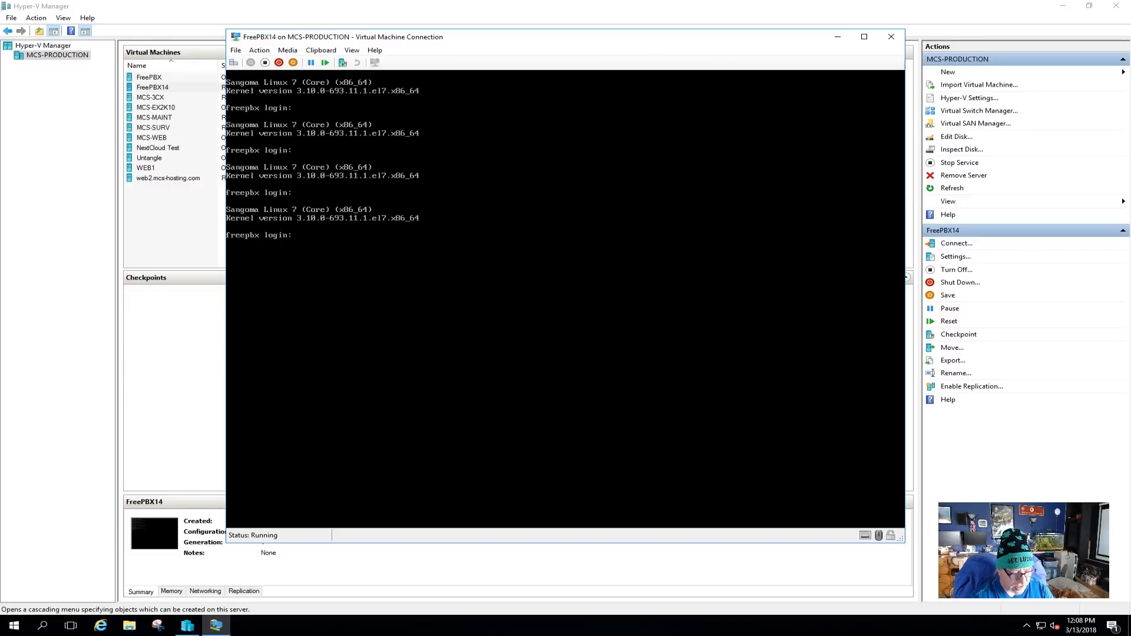
{"action": "left_click", "coordinate": [890, 209]}
Log the console in as root to show 192.168.5.101, then switch to the mcs-dc01 DHCP session.
{"action": "type", "text": "roo"}
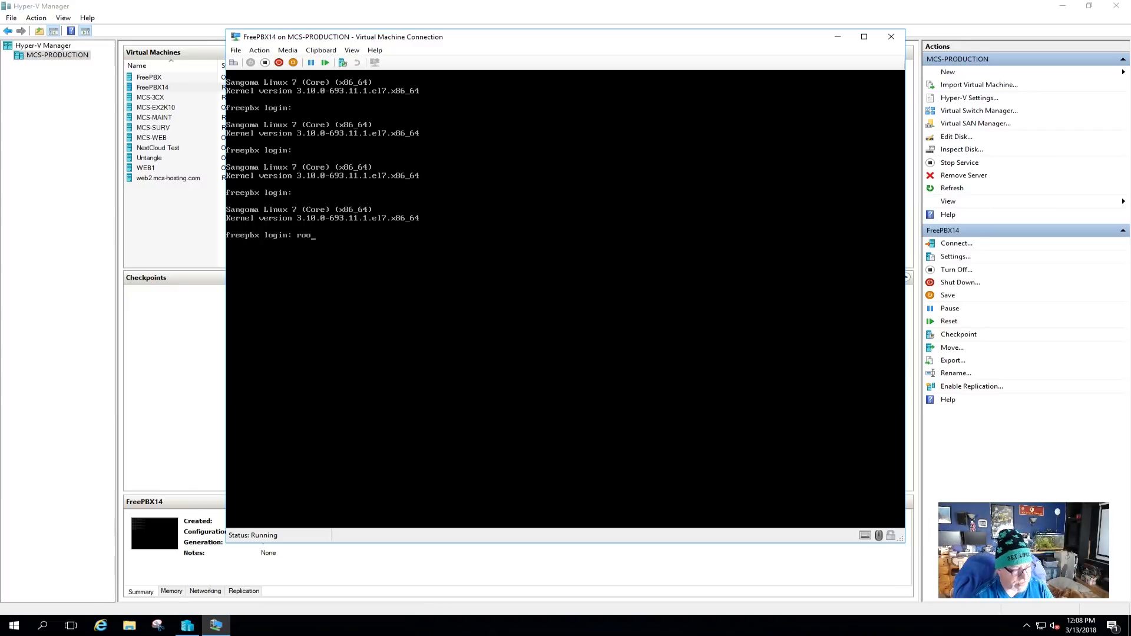
{"action": "type", "text": "t"}
{"action": "key", "text": "Return"}
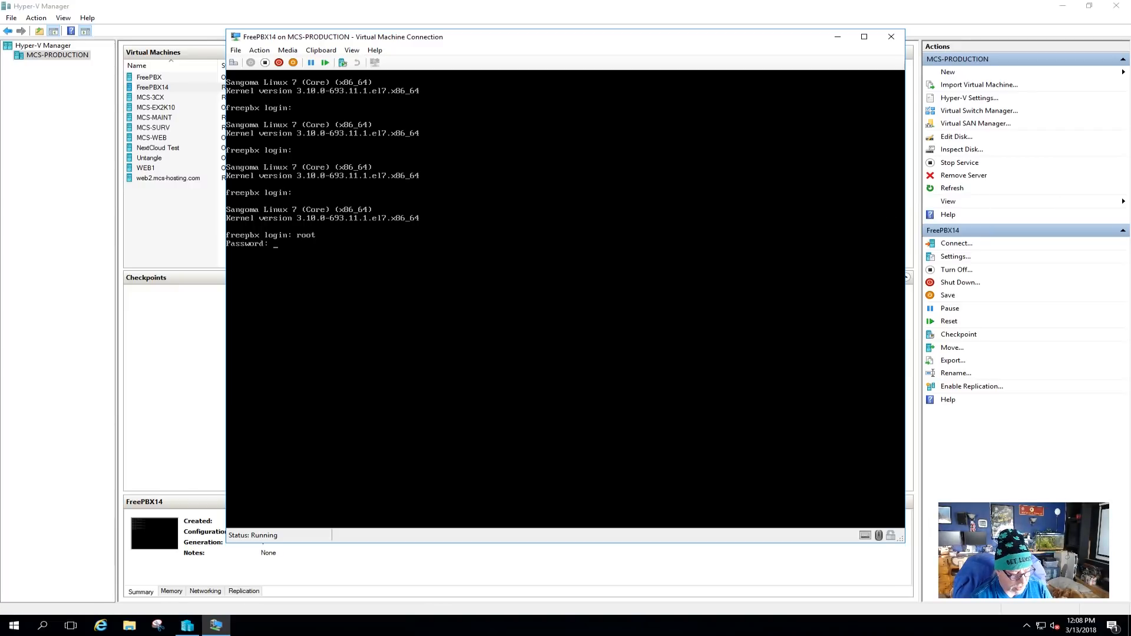
{"action": "key", "text": "Return"}
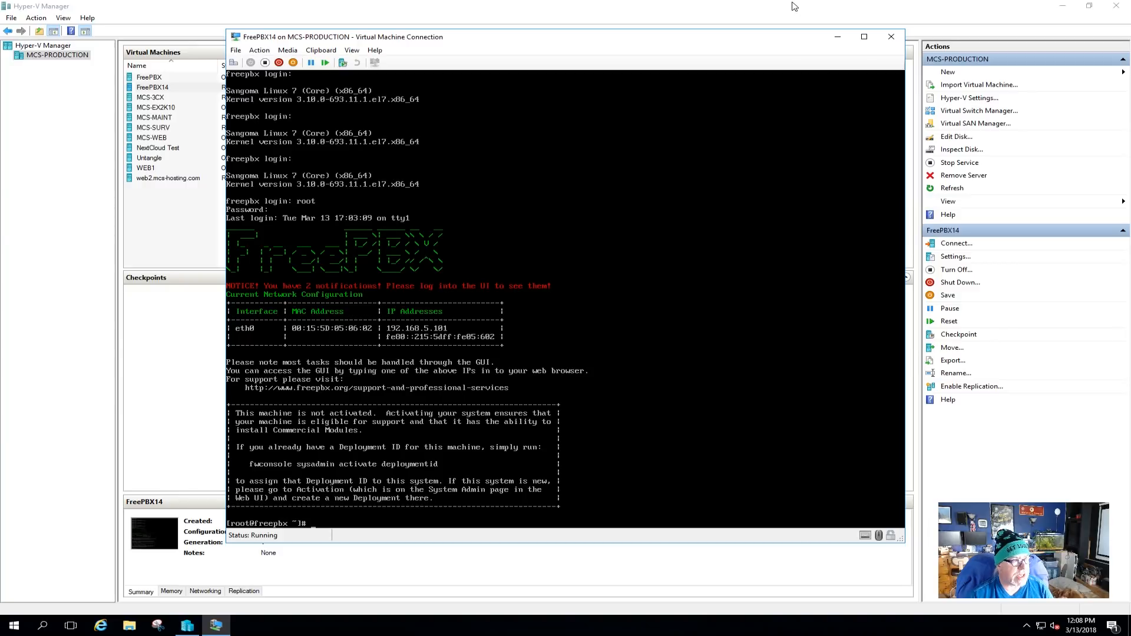
{"action": "mouse_move", "coordinate": [735, 3]}
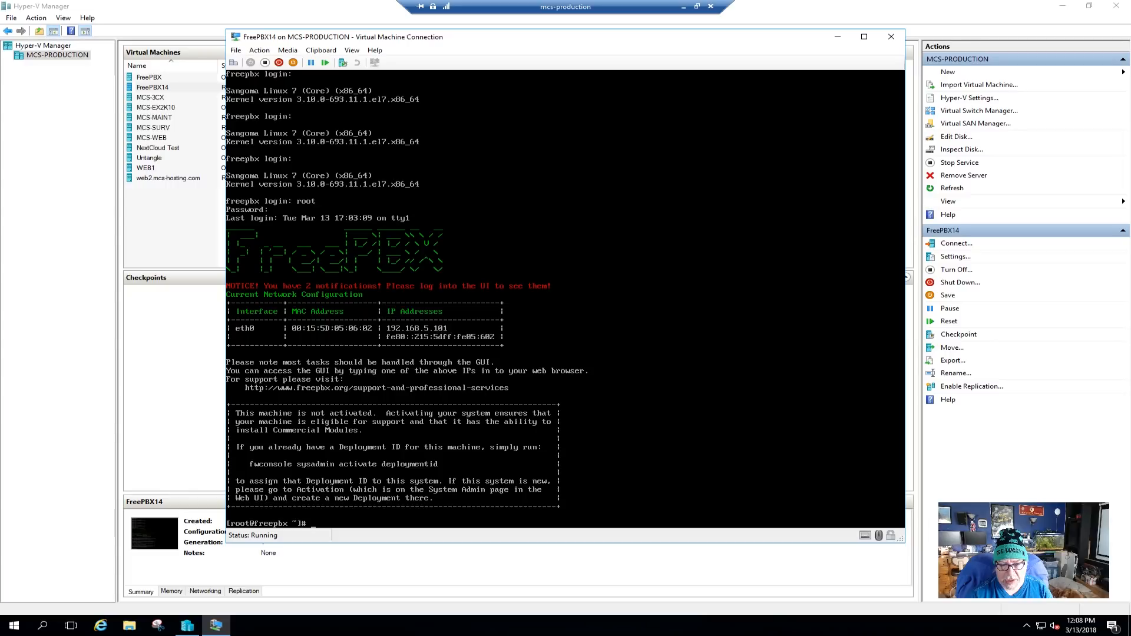
{"action": "key", "text": "alt+Tab"}
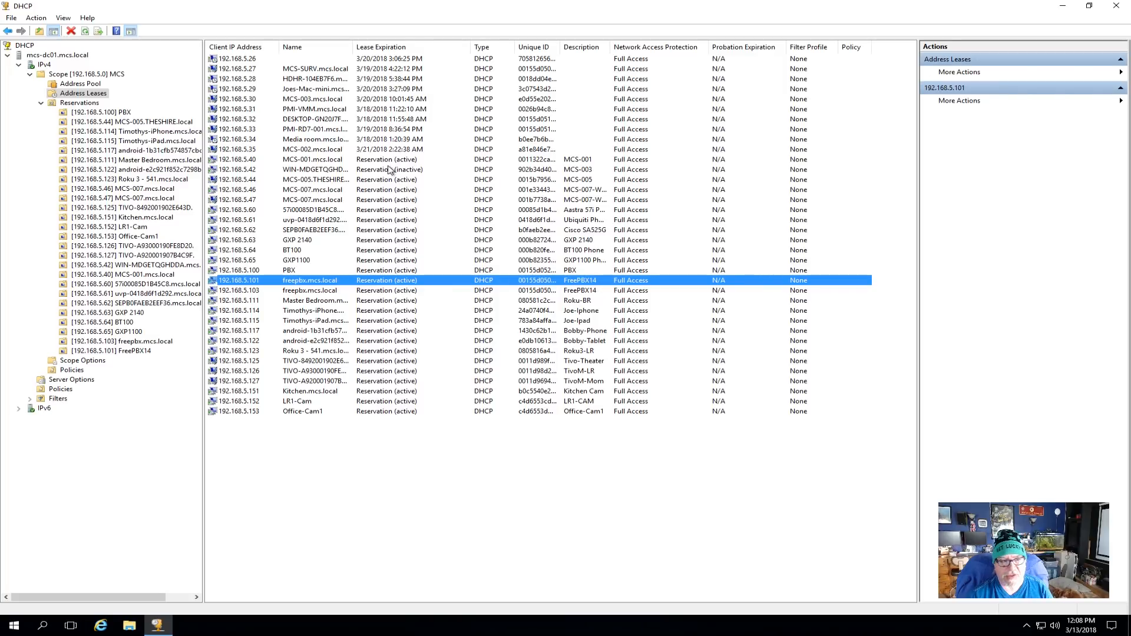
Close the DHCP console and switch back to the local FreePBX14 console.
{"action": "left_click", "coordinate": [1116, 6]}
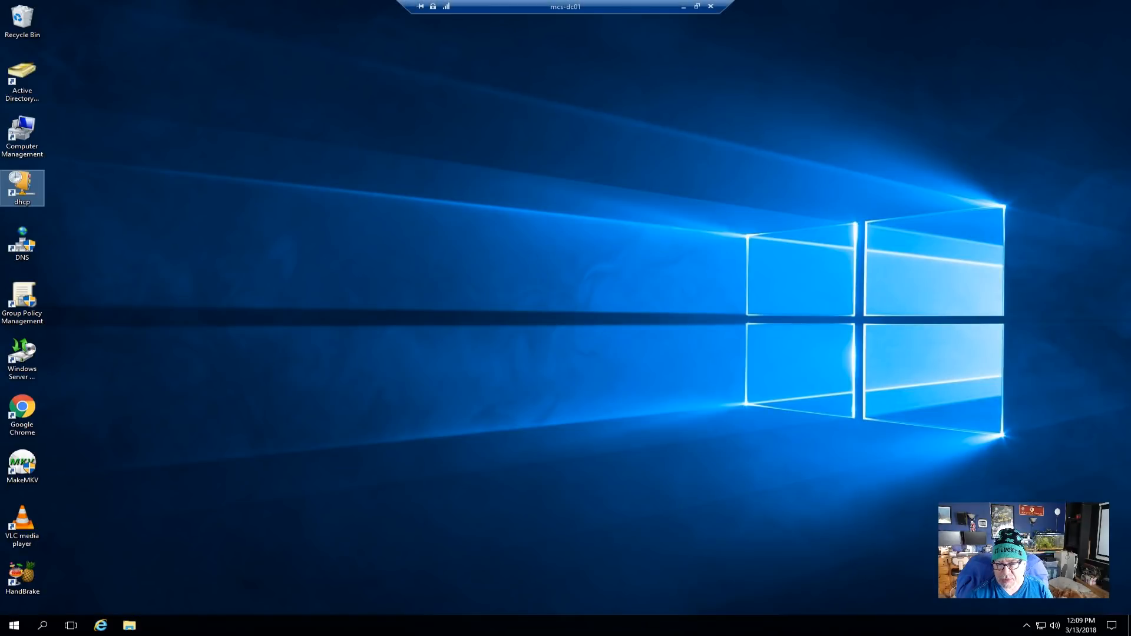
{"action": "key", "text": "alt+Tab"}
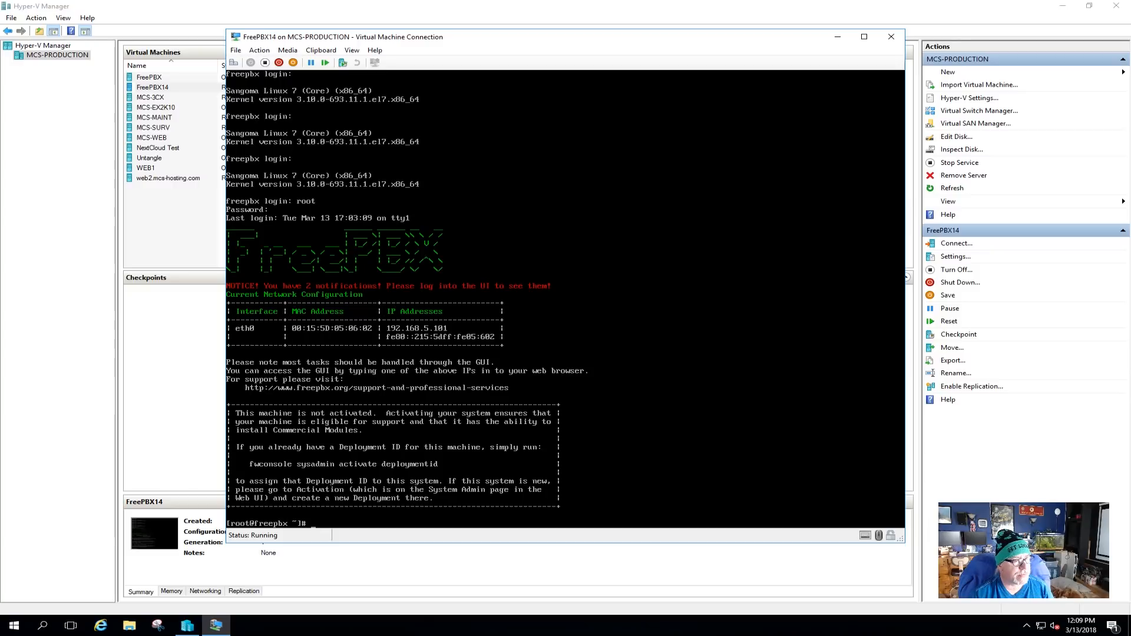
Add the note 'Reserver IP 192.168.5.101' to FreePBX14's Name settings and save.
{"action": "left_click", "coordinate": [235, 50]}
{"action": "left_click", "coordinate": [258, 66]}
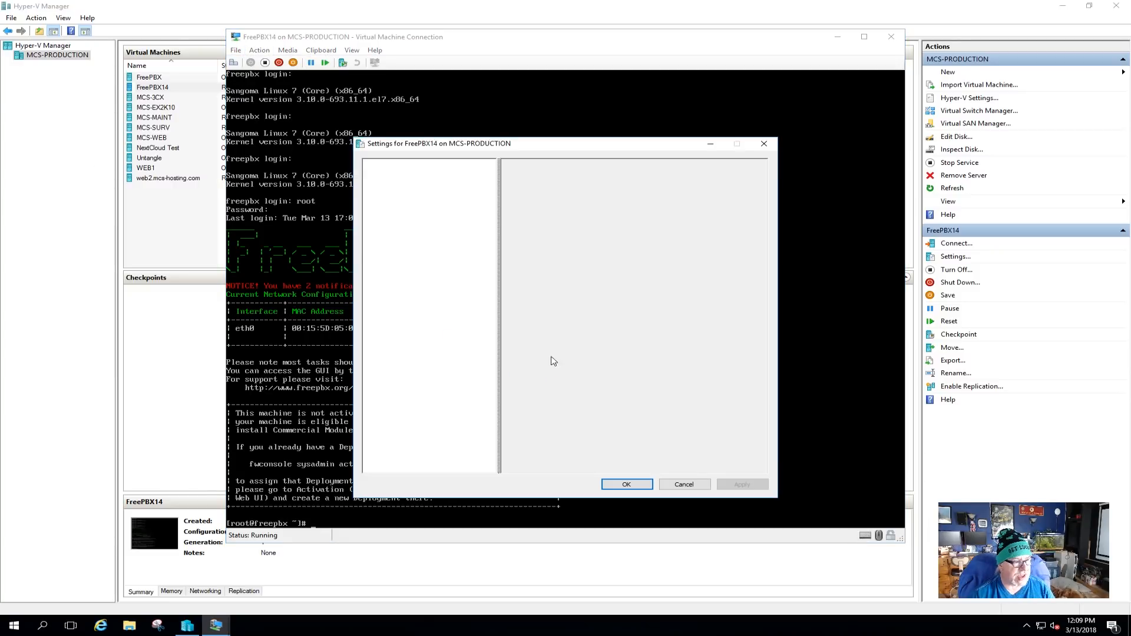
{"action": "left_click", "coordinate": [401, 400]}
{"action": "left_click", "coordinate": [568, 242]}
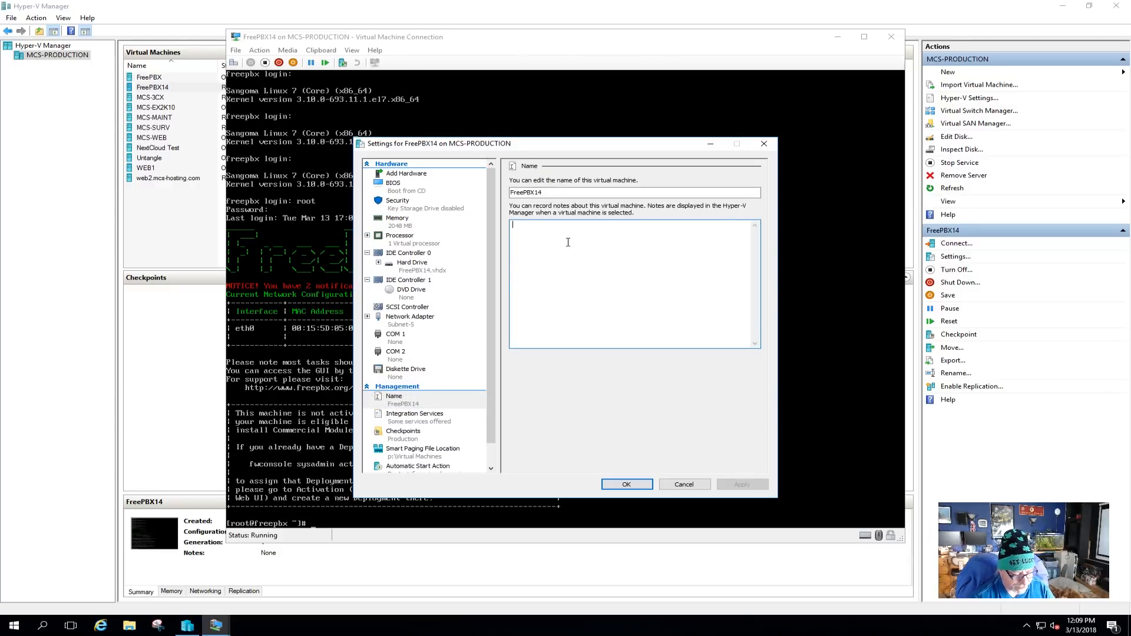
{"action": "type", "text": "Reser"}
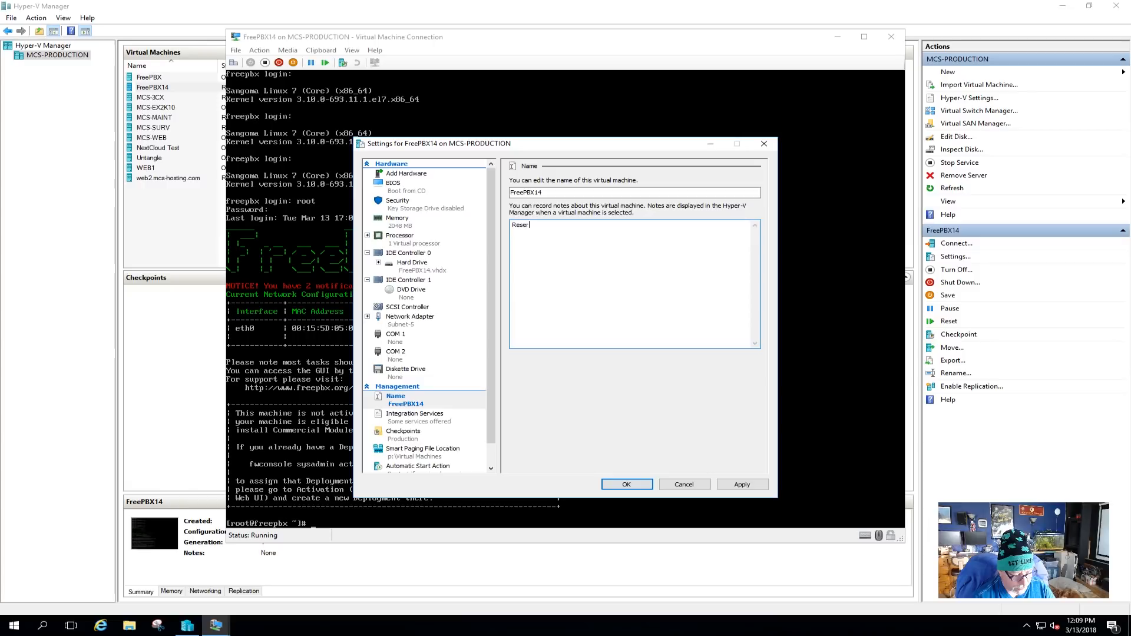
{"action": "type", "text": "ver IP 192.168."}
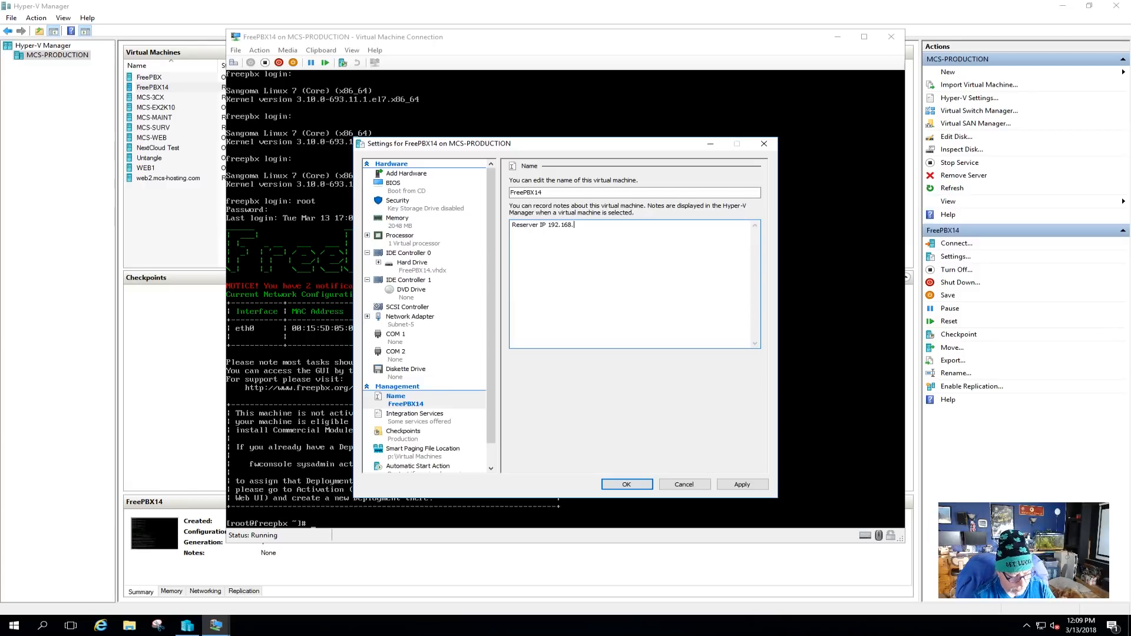
{"action": "type", "text": "5.101"}
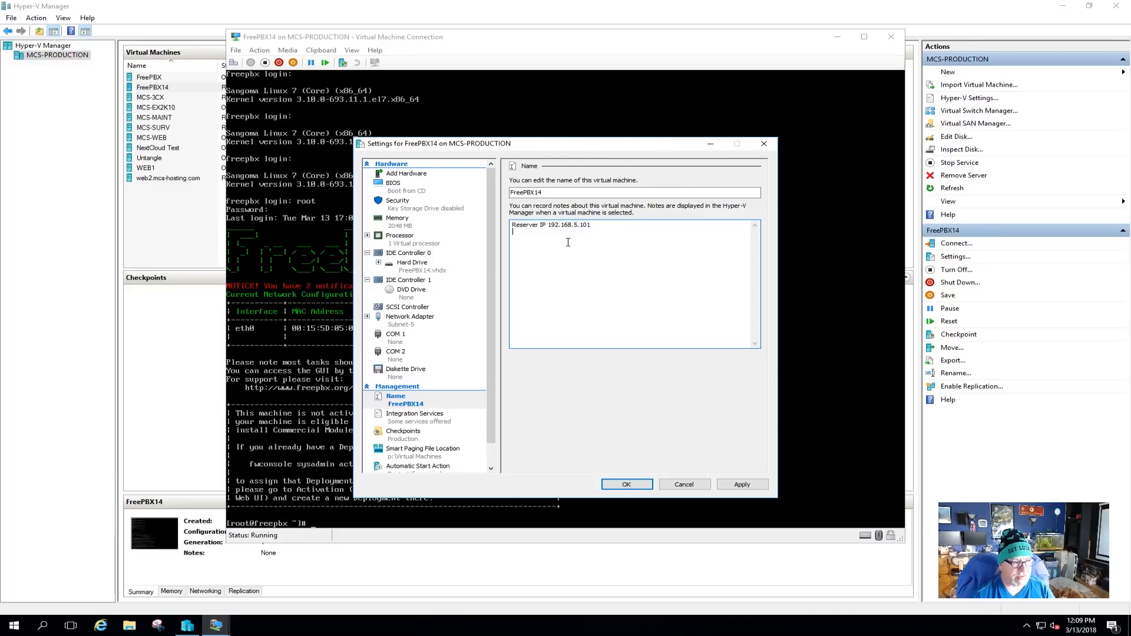
{"action": "left_click", "coordinate": [740, 484]}
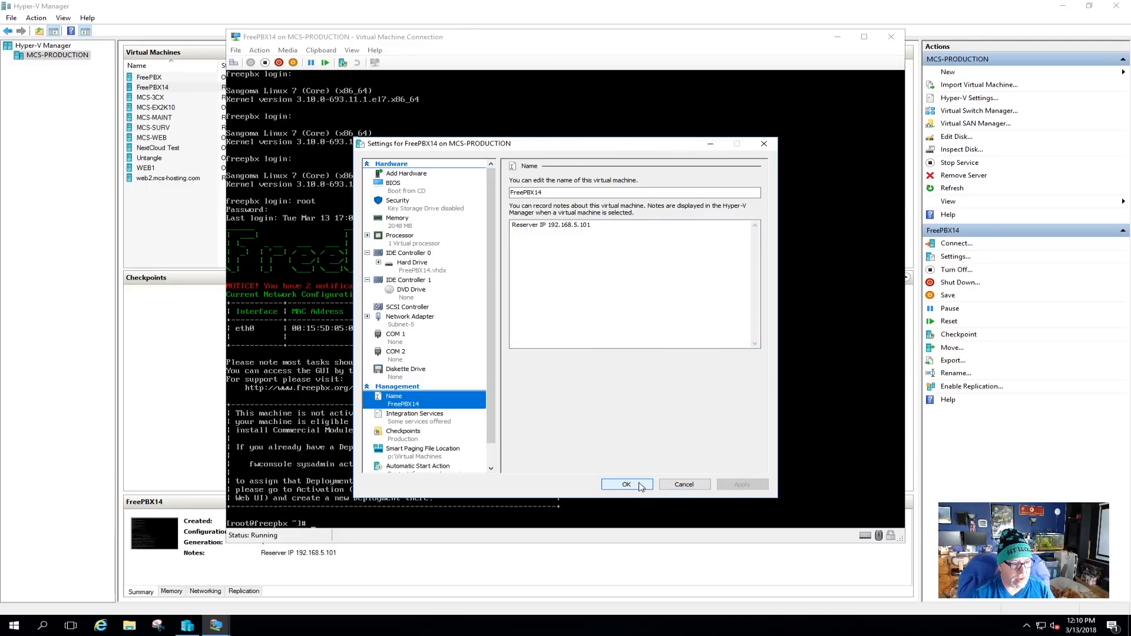
{"action": "left_click", "coordinate": [624, 484]}
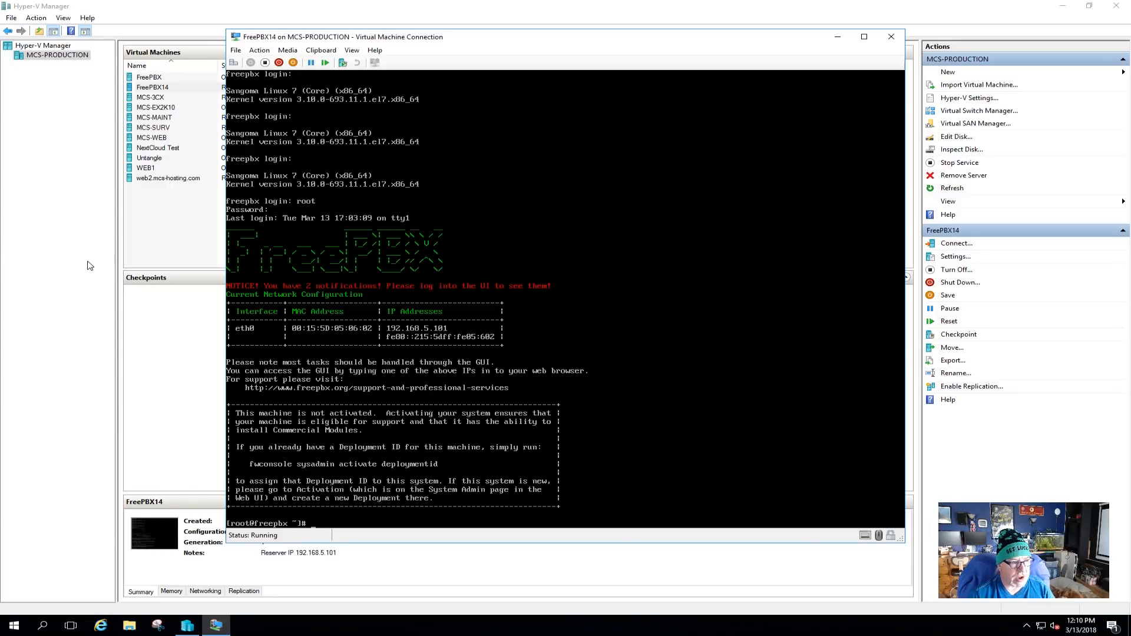
Log the root session out with logout and close the FreePBX14 console window.
{"action": "key", "text": "alt+F4"}
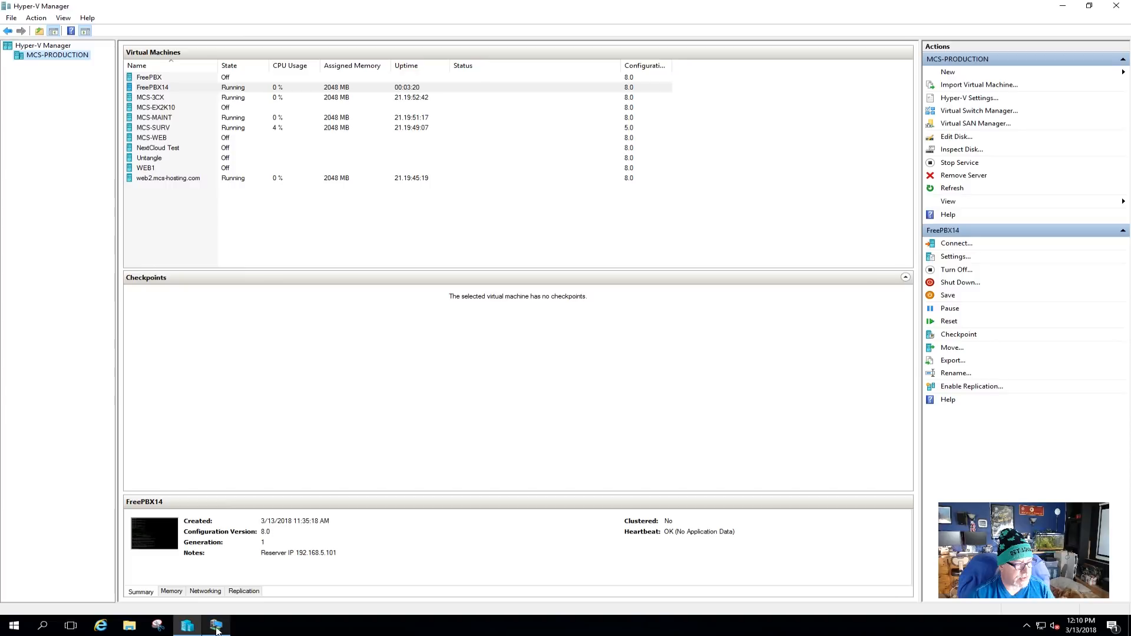
{"action": "left_click", "coordinate": [213, 628]}
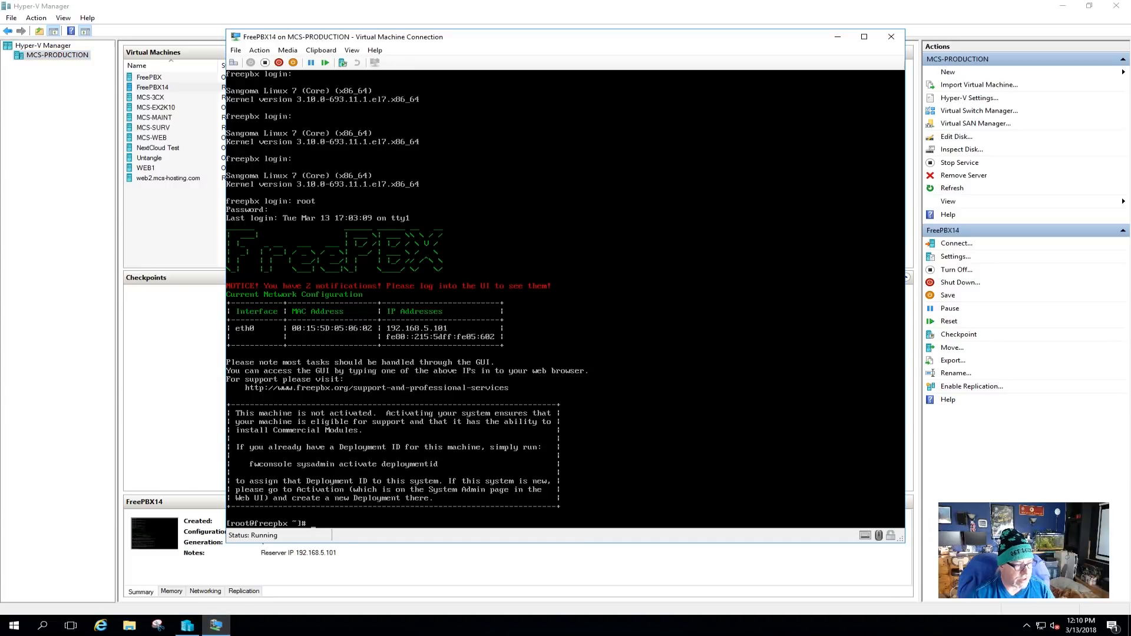
{"action": "type", "text": "logout"}
{"action": "key", "text": "Return"}
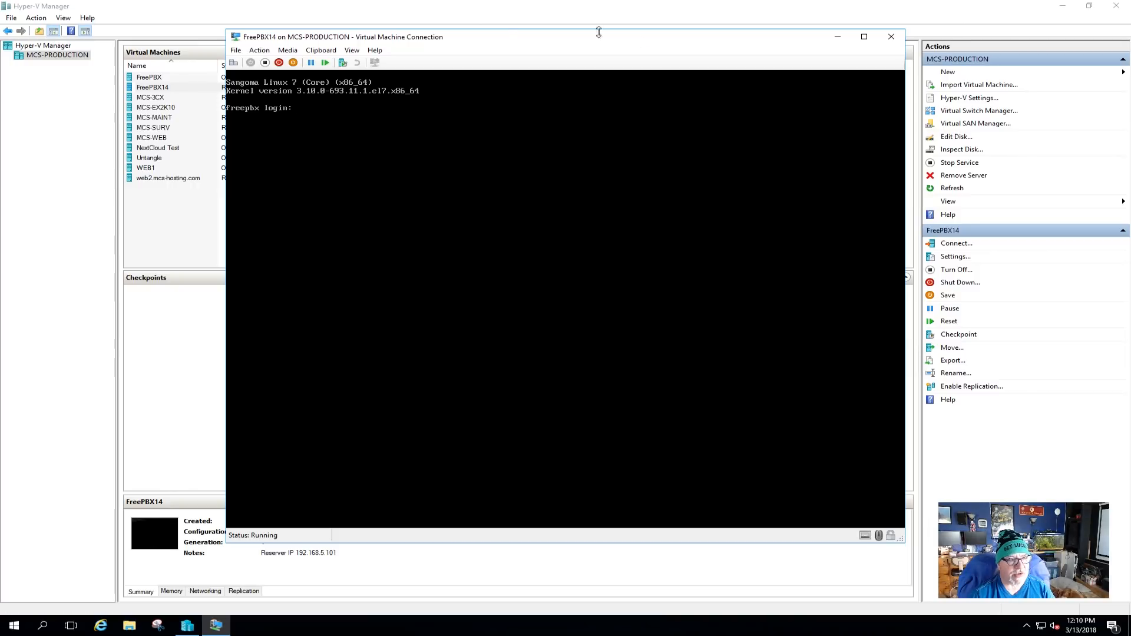
{"action": "left_click", "coordinate": [892, 36]}
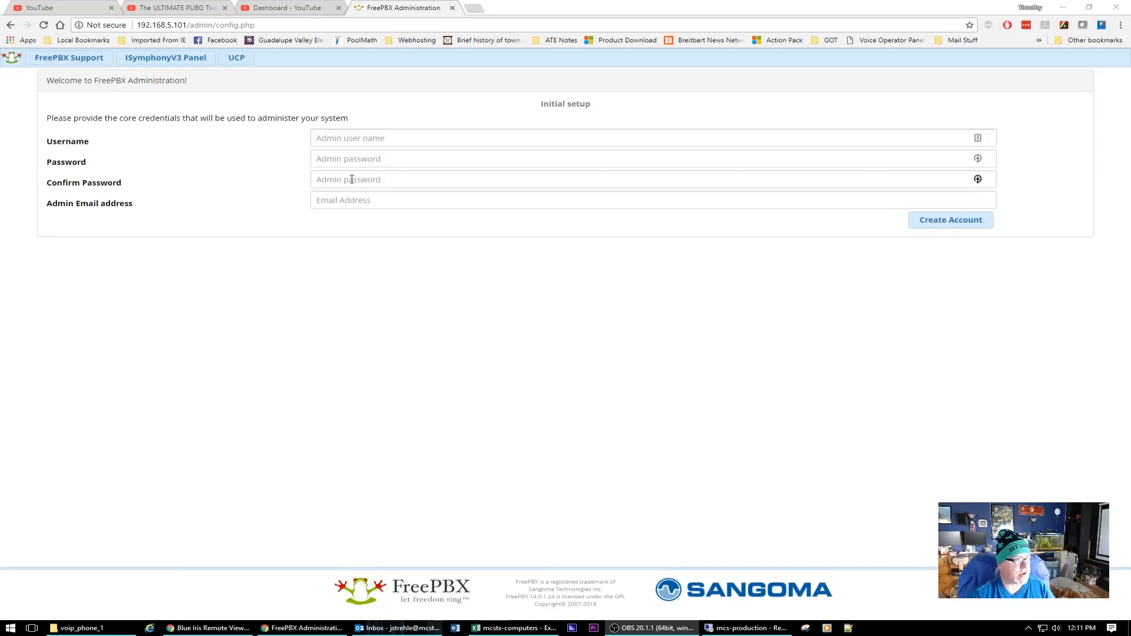
Create the initial admin account with the chosen username, password, confirmed password and admin e-mail address.
{"action": "left_click", "coordinate": [348, 138]}
{"action": "type", "text": "adama"}
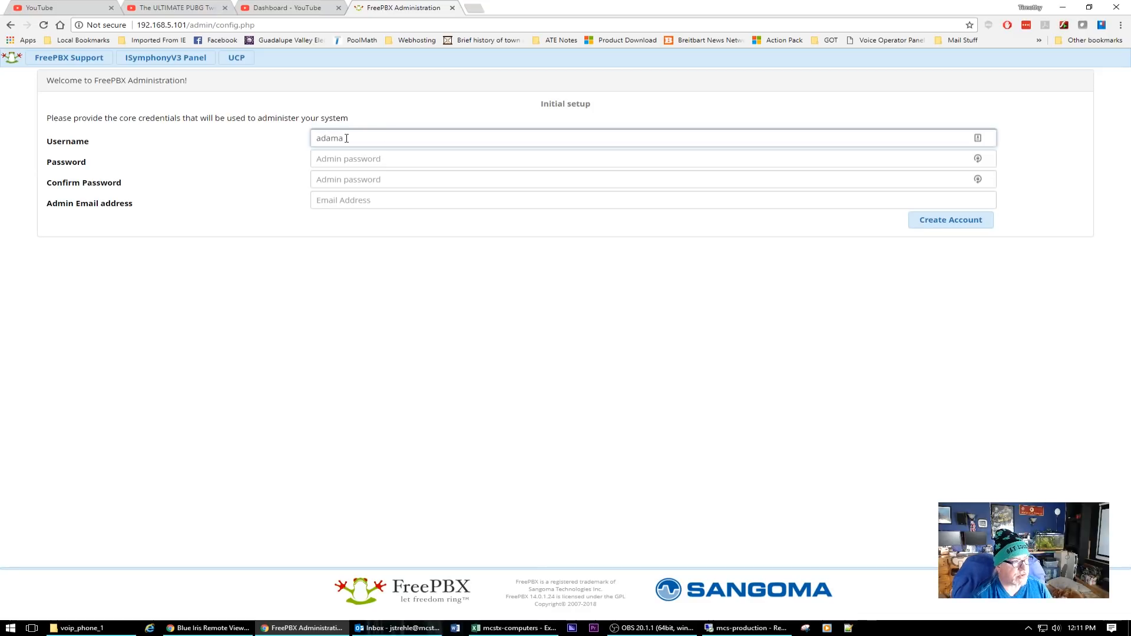
{"action": "key", "text": "Tab"}
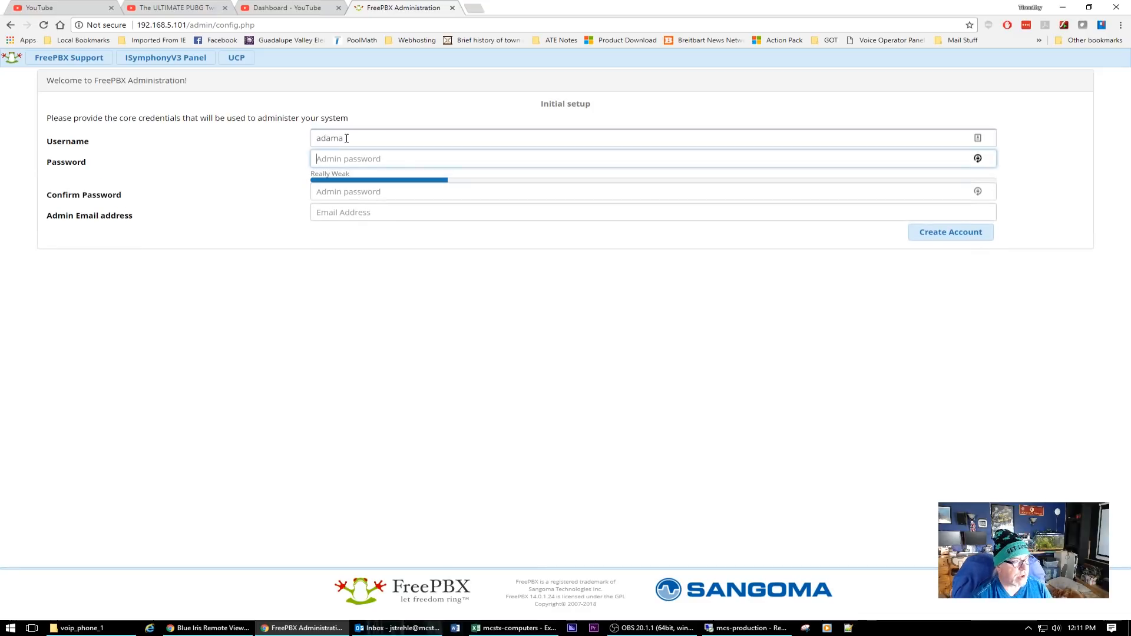
{"action": "type", "text": "********"}
{"action": "key", "text": "Tab"}
{"action": "type", "text": "**"}
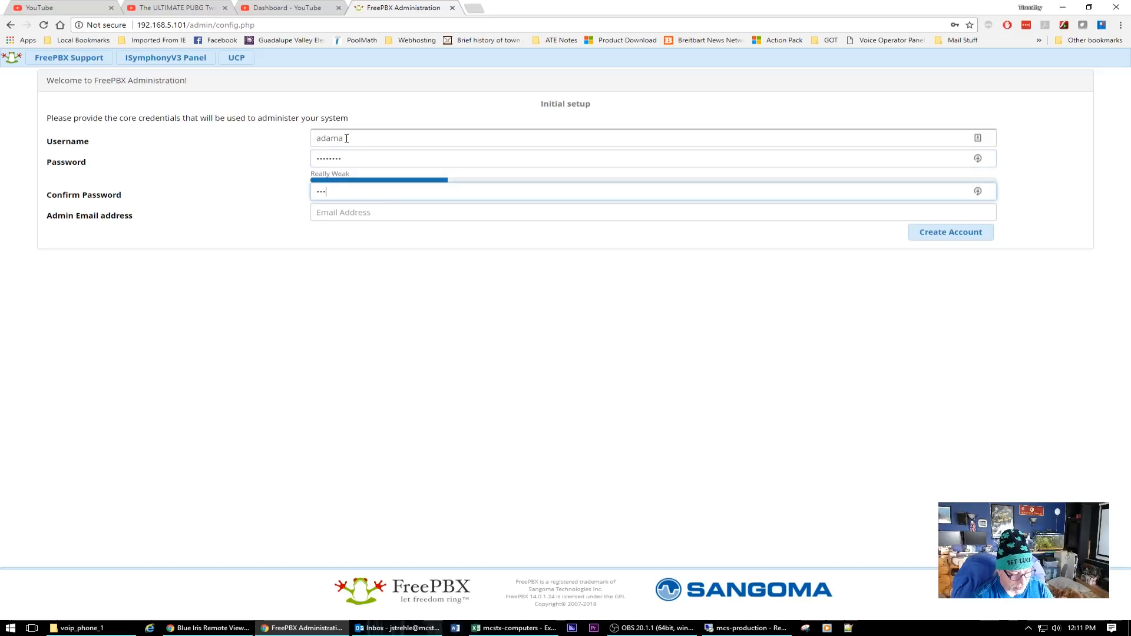
{"action": "key", "text": "Tab"}
{"action": "type", "text": "jstre"}
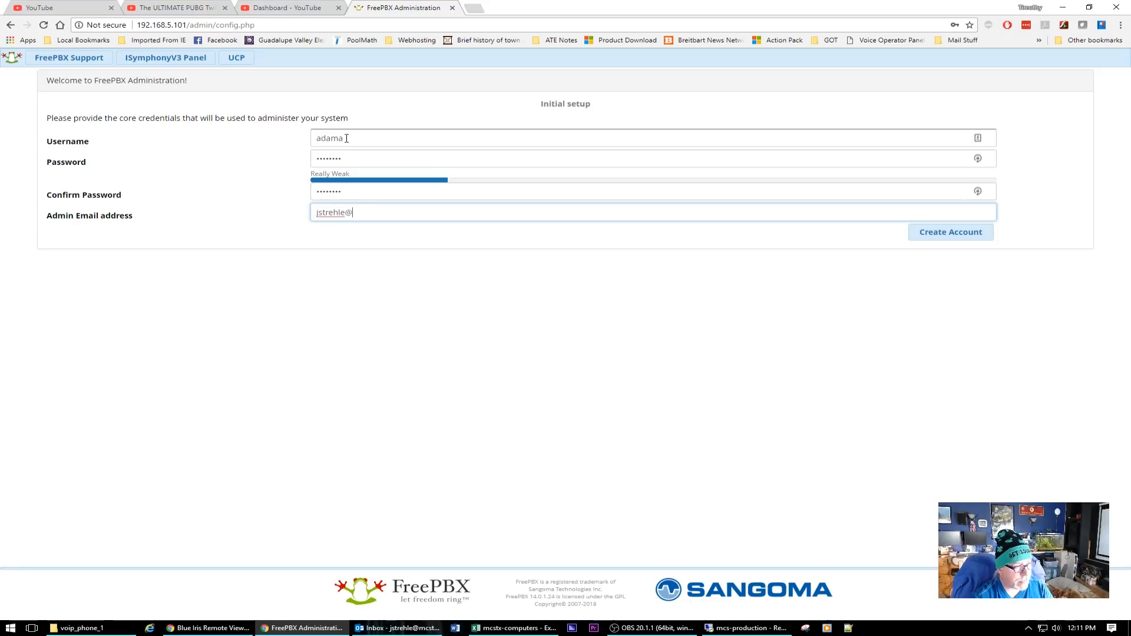
{"action": "key", "text": "BackSpace"}
{"action": "key", "text": "BackSpace"}
{"action": "key", "text": "BackSpace"}
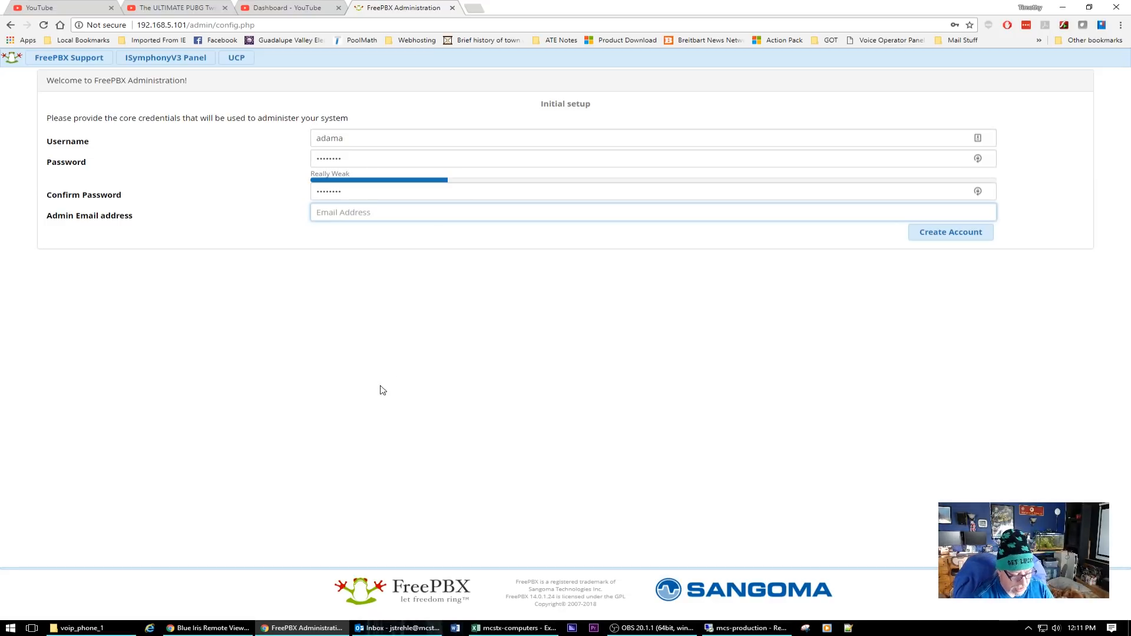
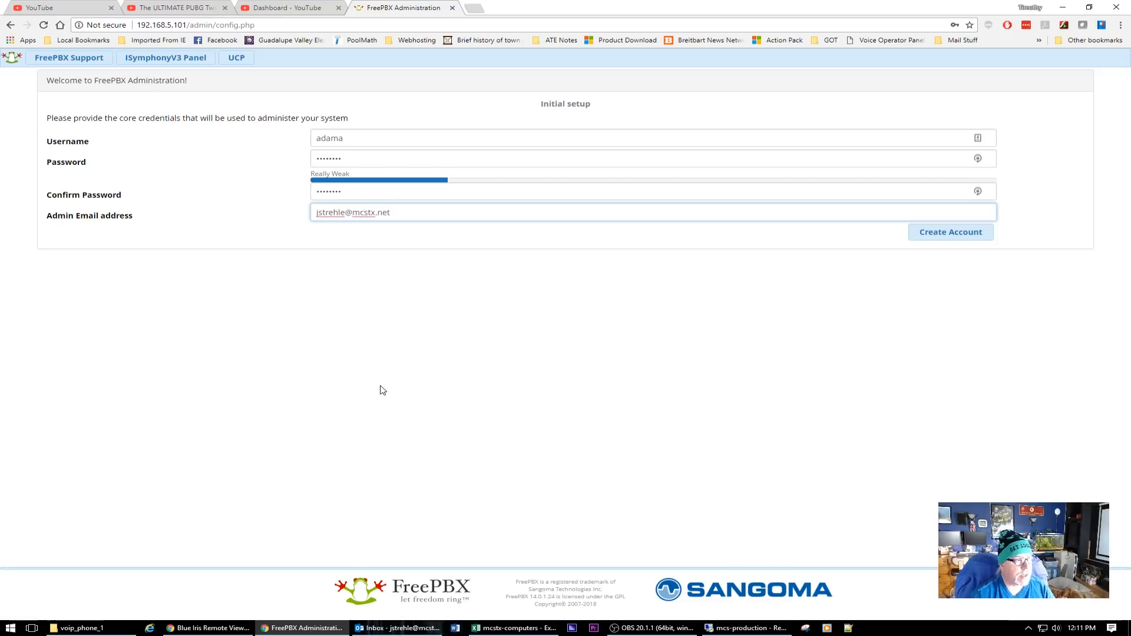
{"action": "left_click", "coordinate": [943, 233]}
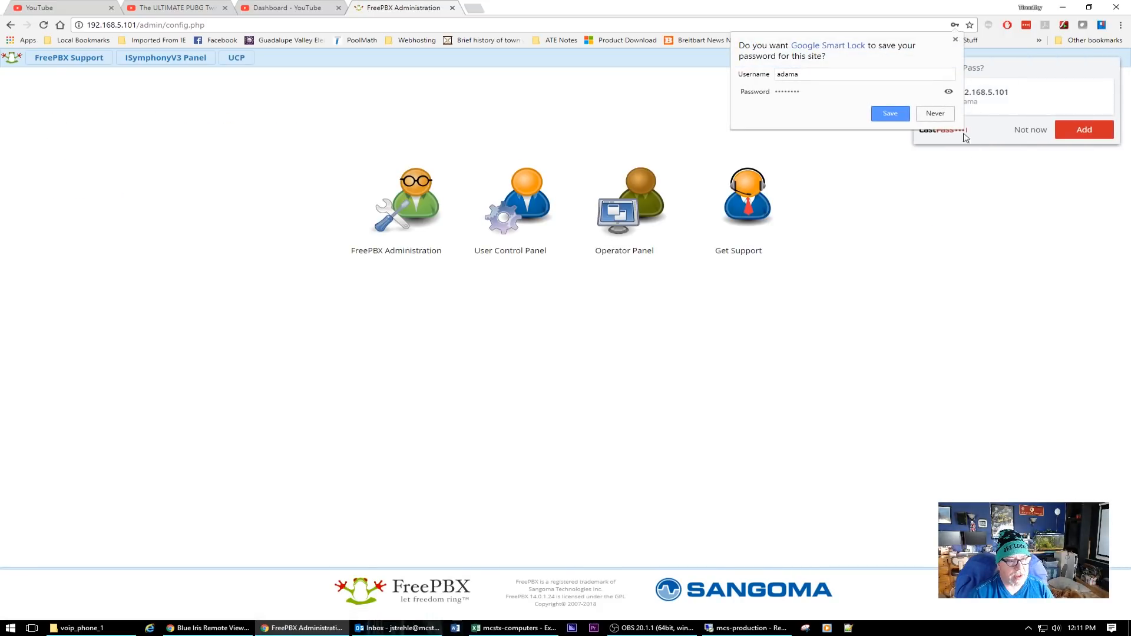
Decline the browser's password-save offer and log into FreePBX Administration with the new admin's username and password.
{"action": "left_click", "coordinate": [935, 113]}
{"action": "left_click", "coordinate": [1030, 130]}
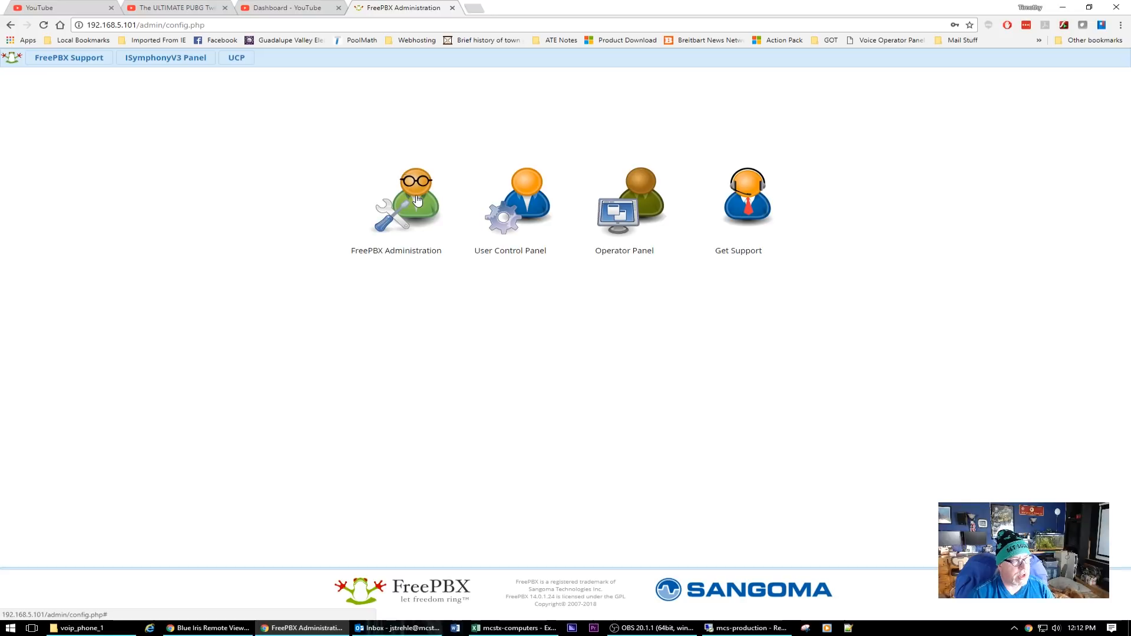
{"action": "left_click", "coordinate": [411, 198]}
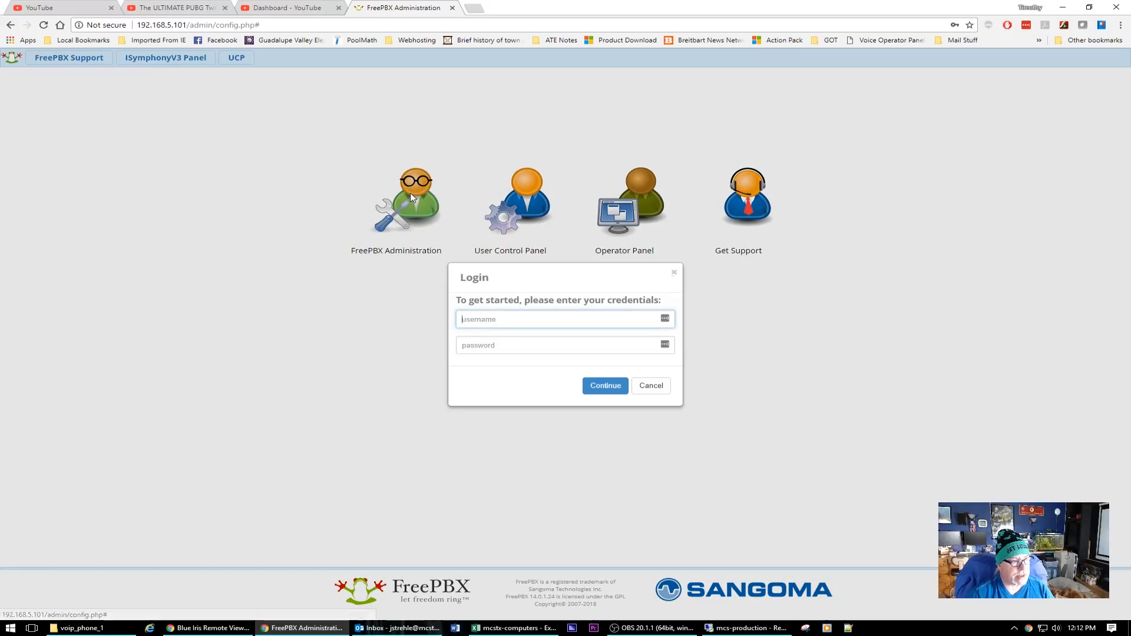
{"action": "type", "text": "adama"}
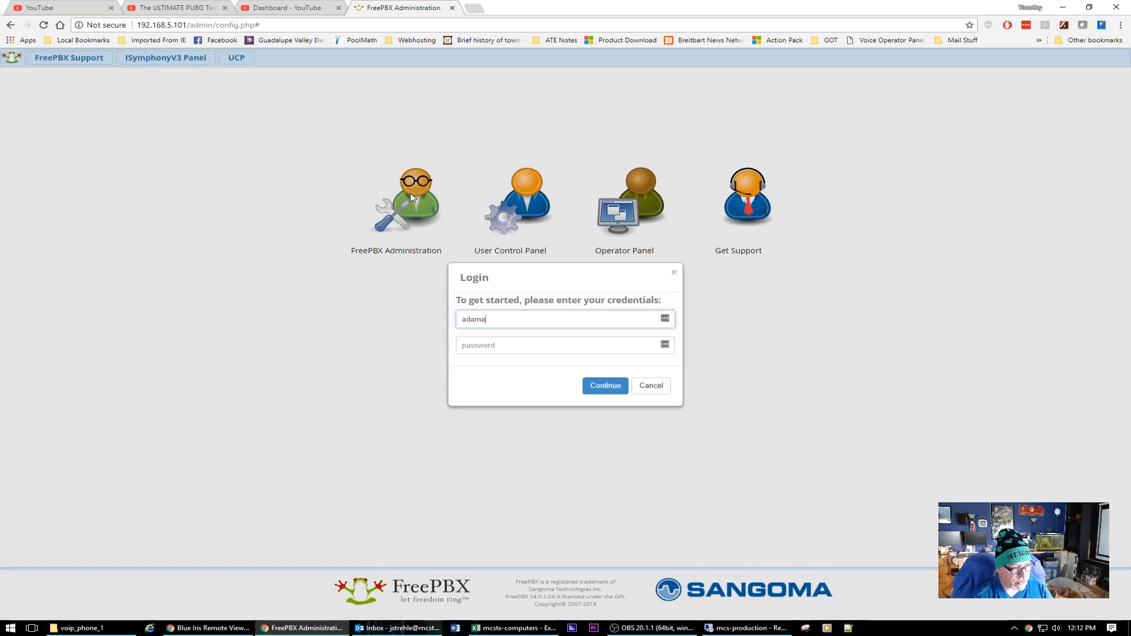
{"action": "key", "text": "Tab"}
{"action": "type", "text": "*"}
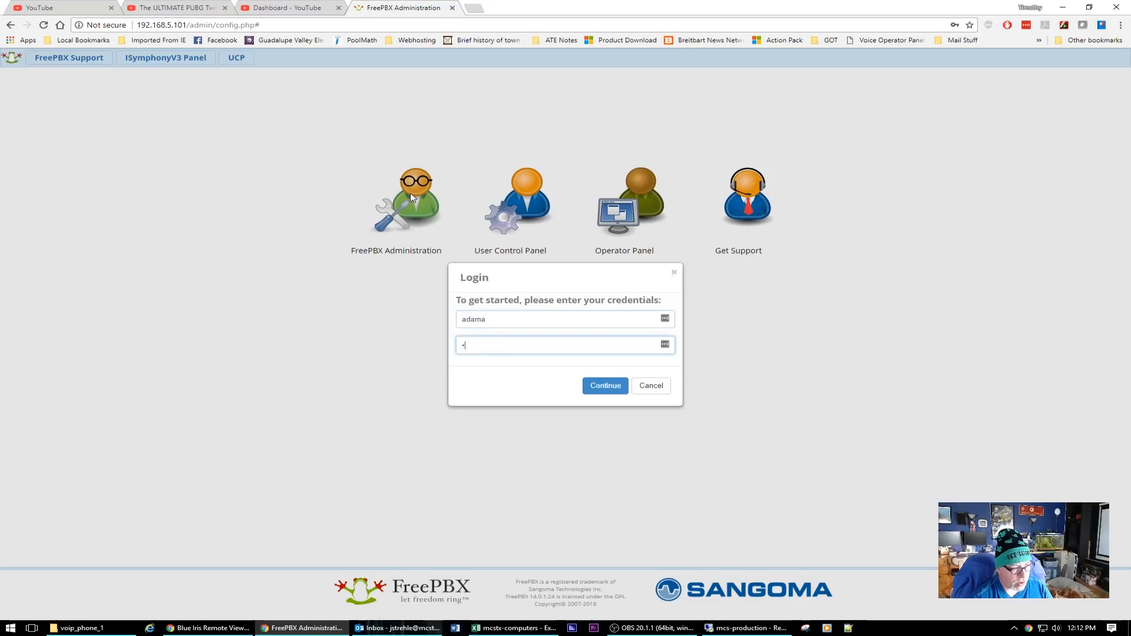
{"action": "type", "text": "*******"}
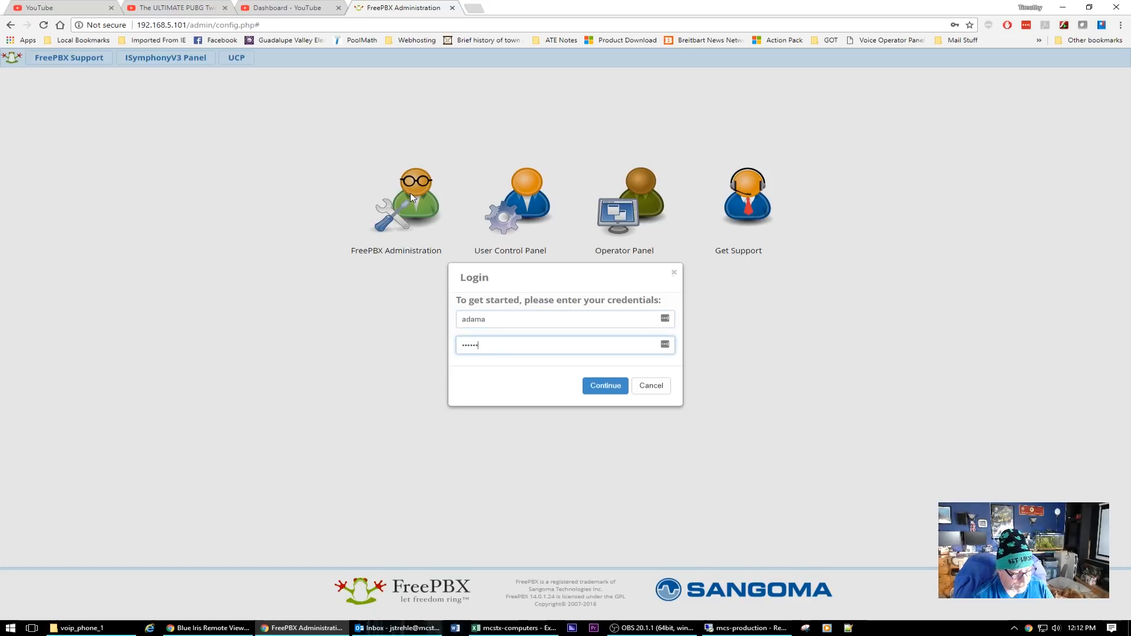
{"action": "left_click", "coordinate": [606, 386]}
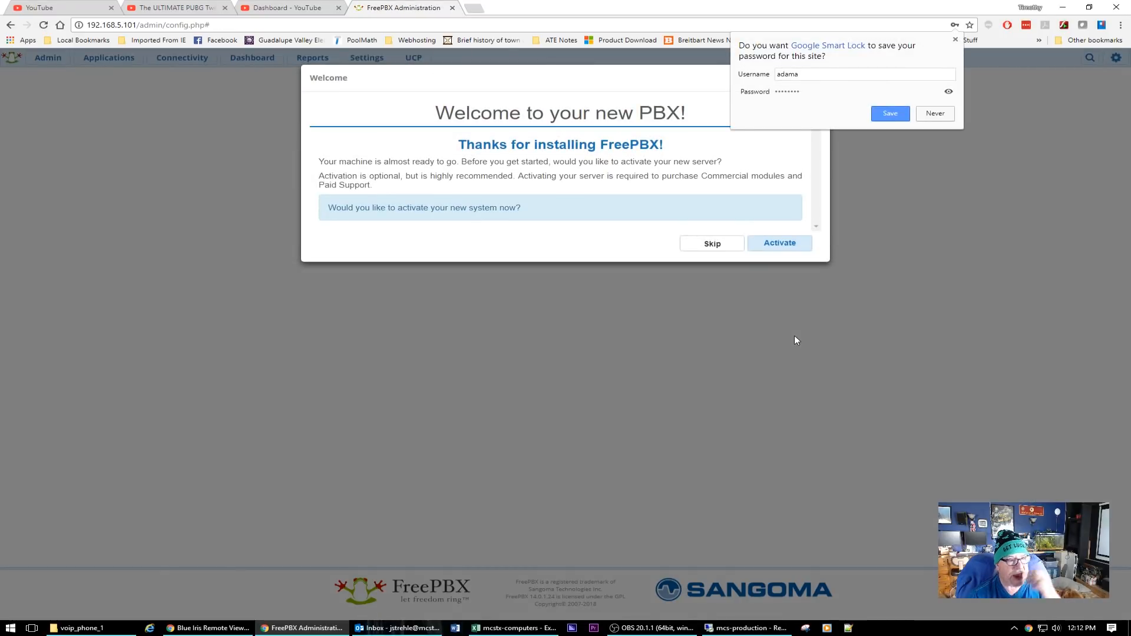
Start activating the system and enter the portal account's e-mail address.
{"action": "left_click", "coordinate": [941, 115]}
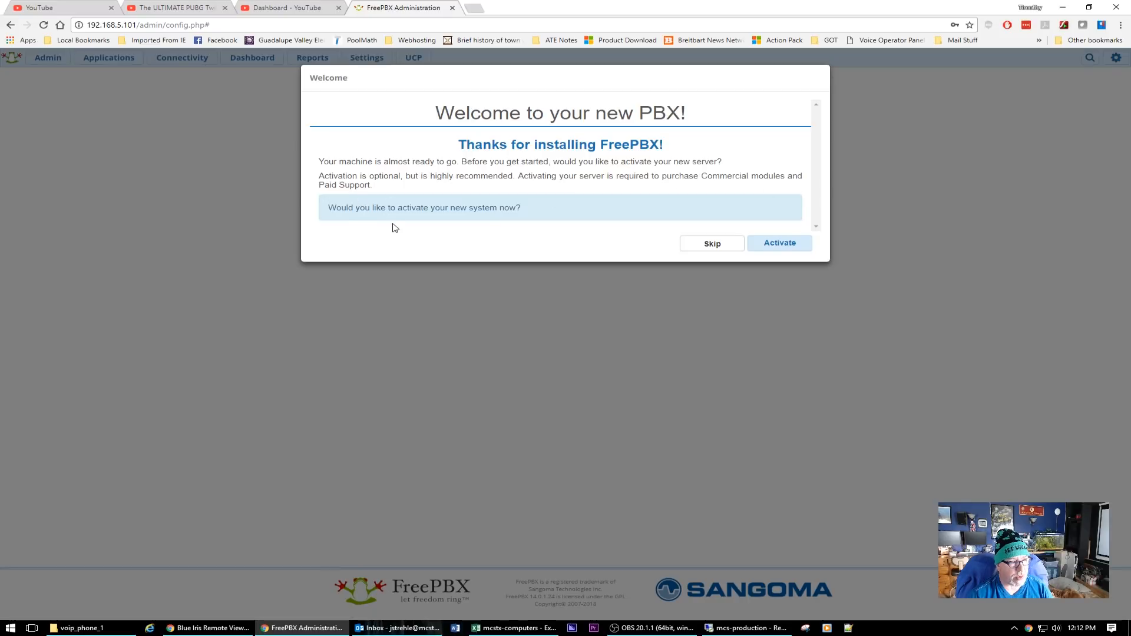
{"action": "left_click", "coordinate": [782, 249]}
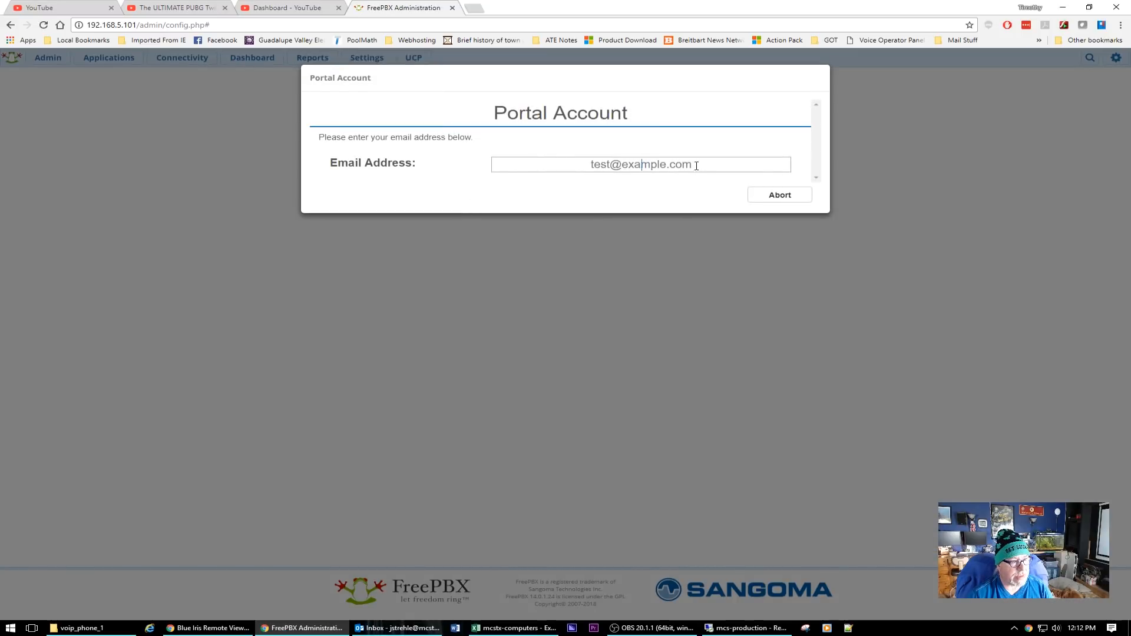
{"action": "left_click", "coordinate": [572, 163]}
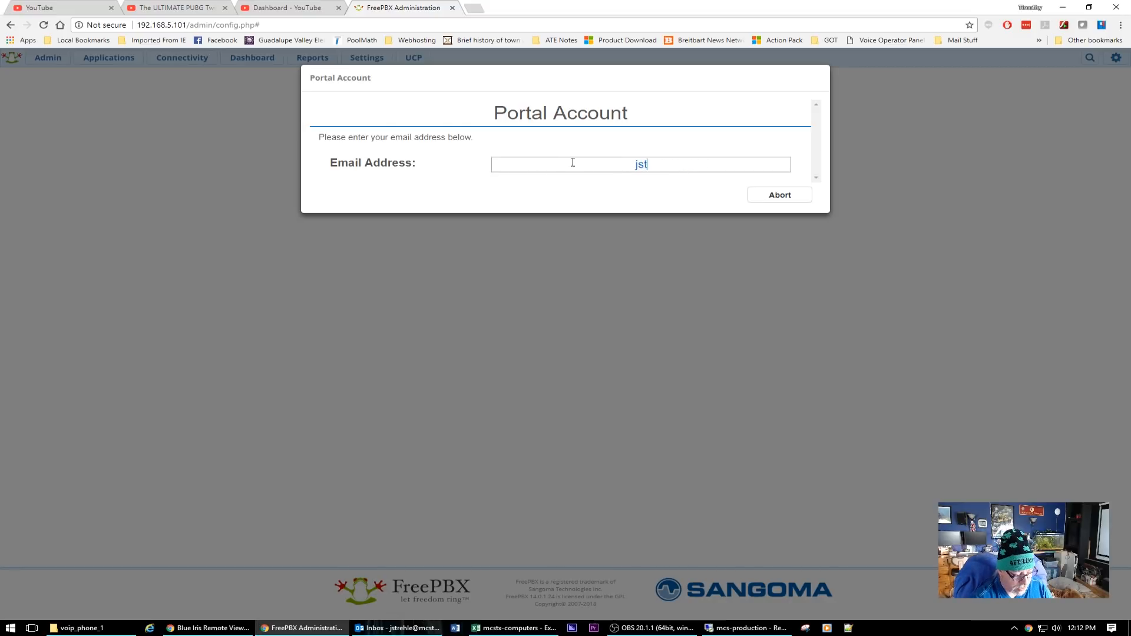
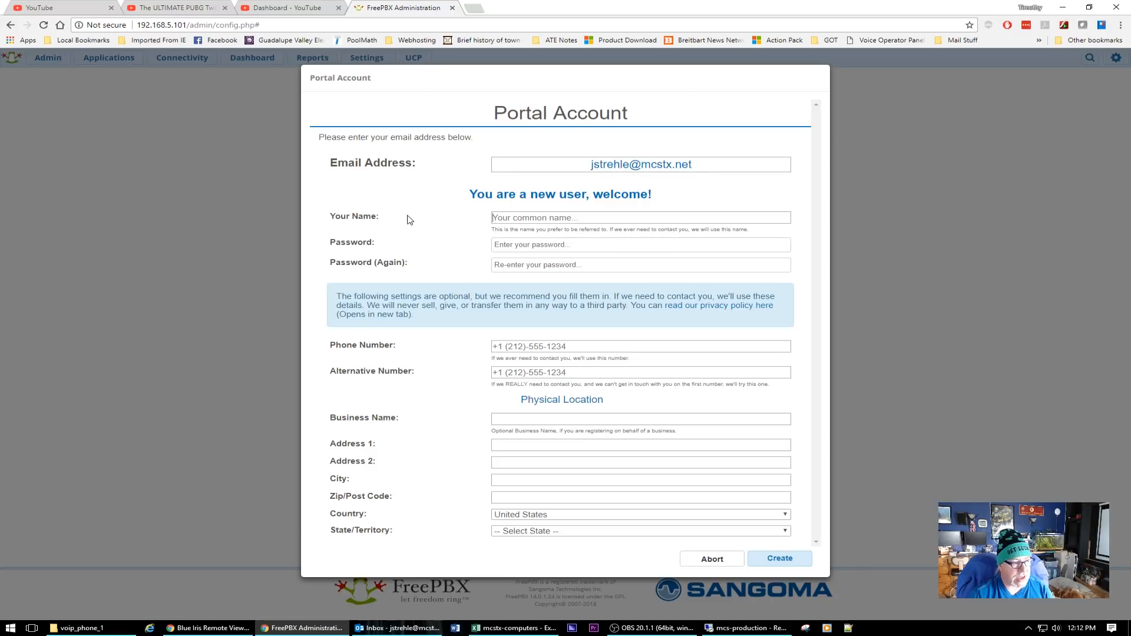
Fill in the user's full name and enter the portal password twice.
{"action": "key", "text": "Tab"}
{"action": "type", "text": "••••••••"}
{"action": "key", "text": "Tab"}
{"action": "type", "text": "••••••••"}
{"action": "key", "text": "Tab"}
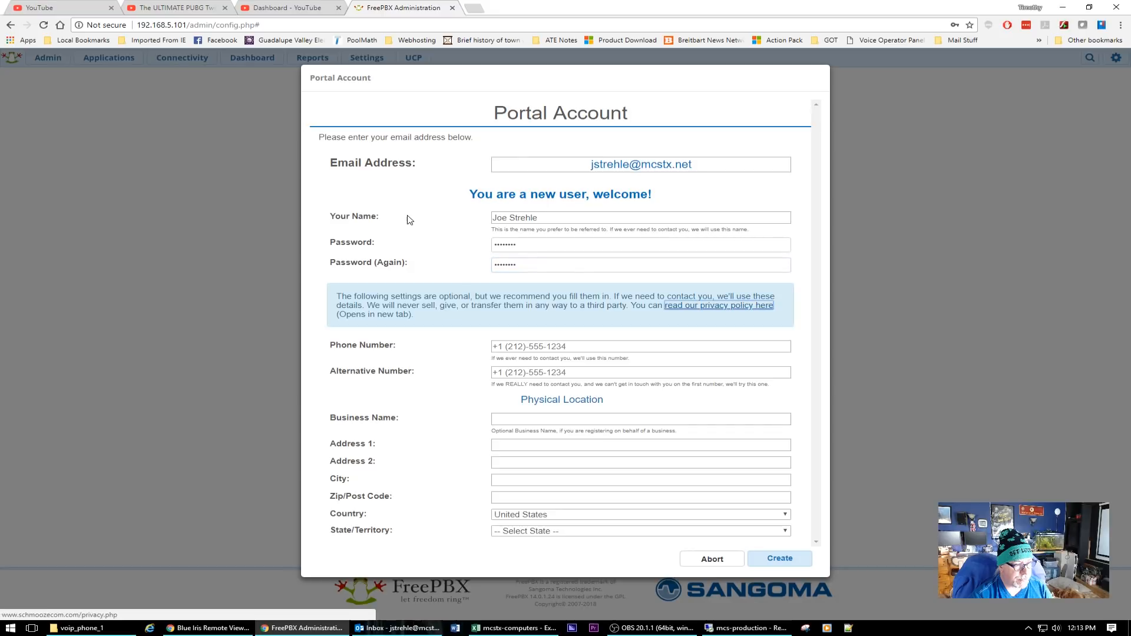
{"action": "key", "text": "Tab"}
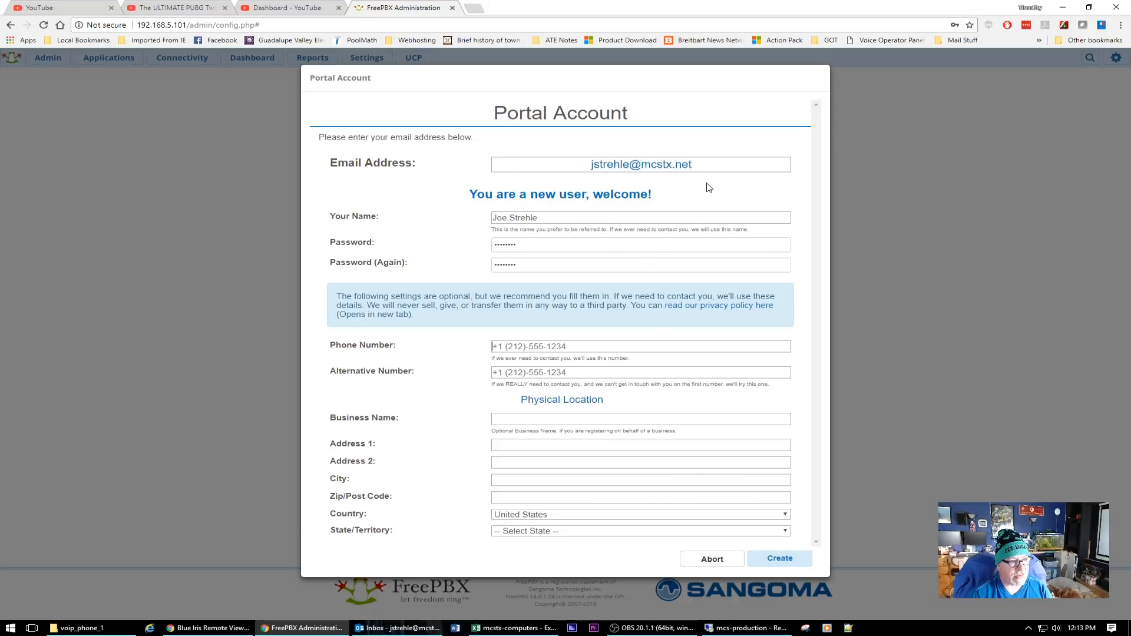
Create the portal account and activate the system with location name MCS, declining LastPass's save prompt.
{"action": "left_click", "coordinate": [784, 559]}
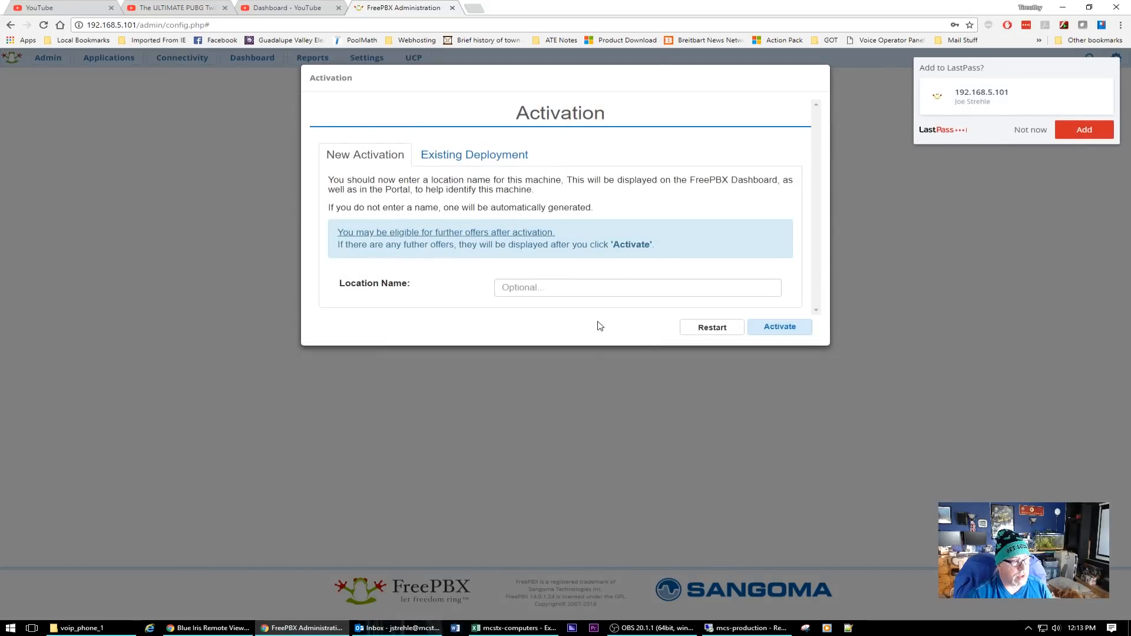
{"action": "left_click", "coordinate": [553, 288]}
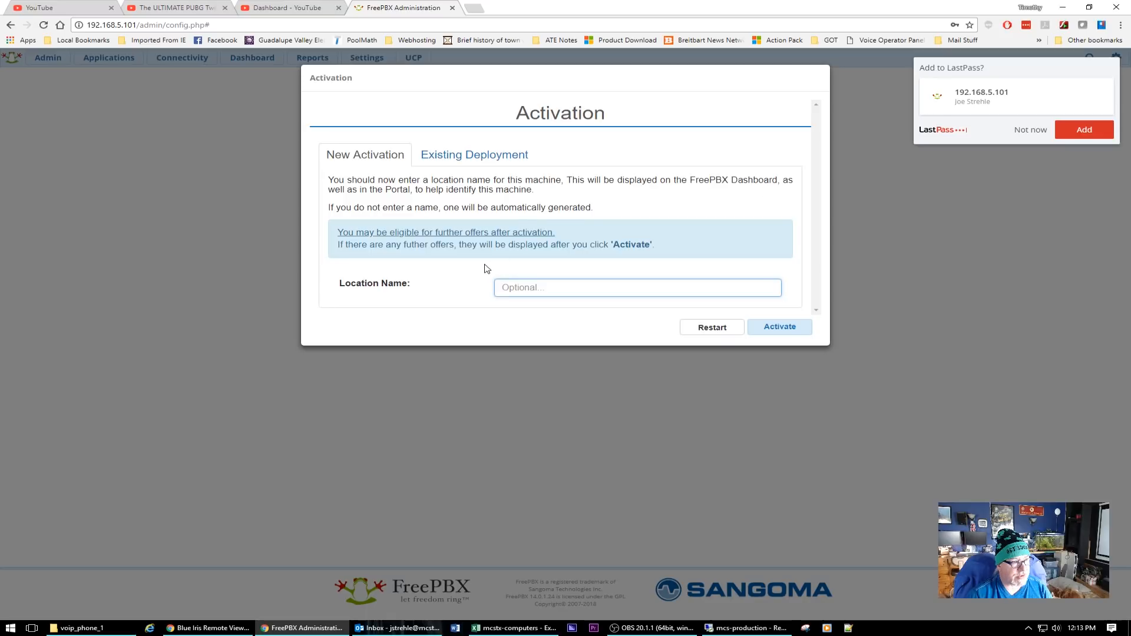
{"action": "type", "text": "MCS"}
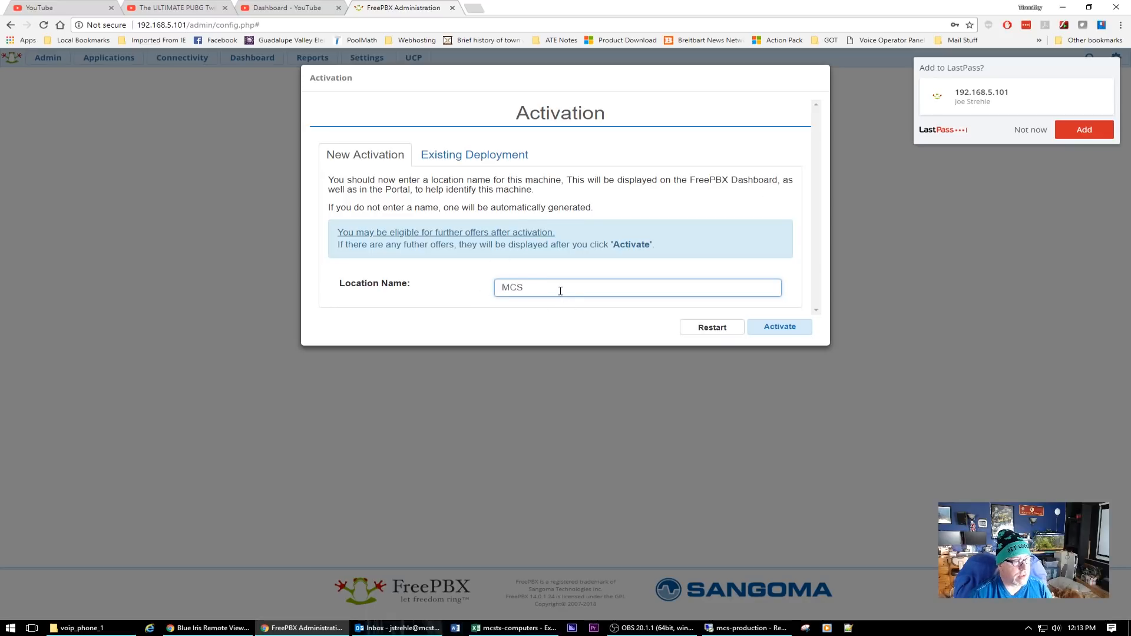
{"action": "left_click", "coordinate": [787, 328]}
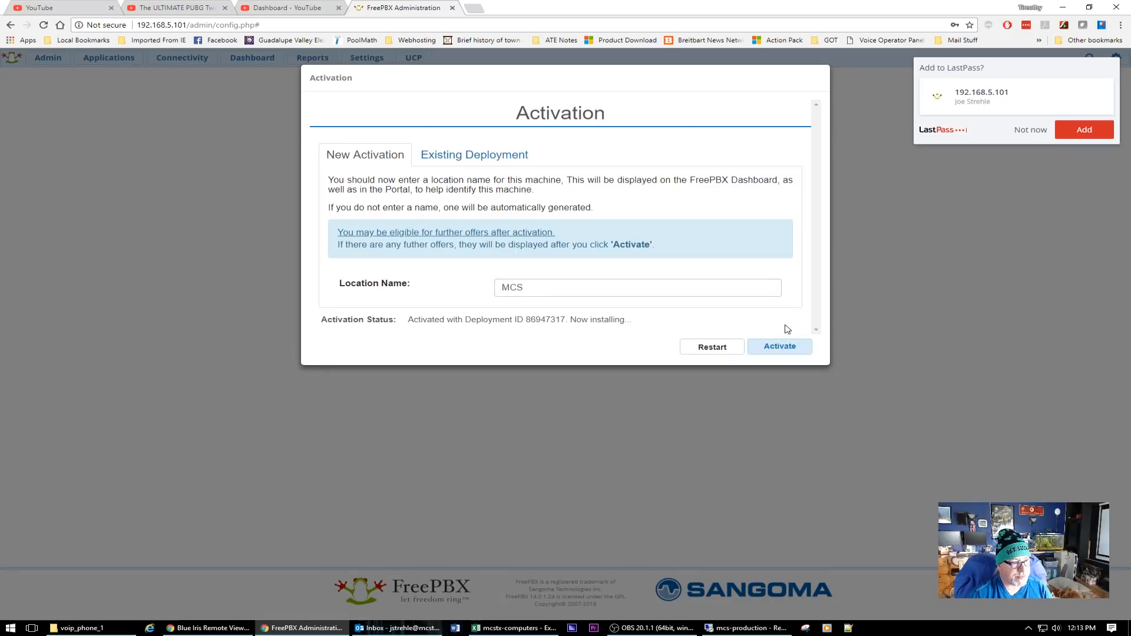
{"action": "left_click", "coordinate": [1029, 131]}
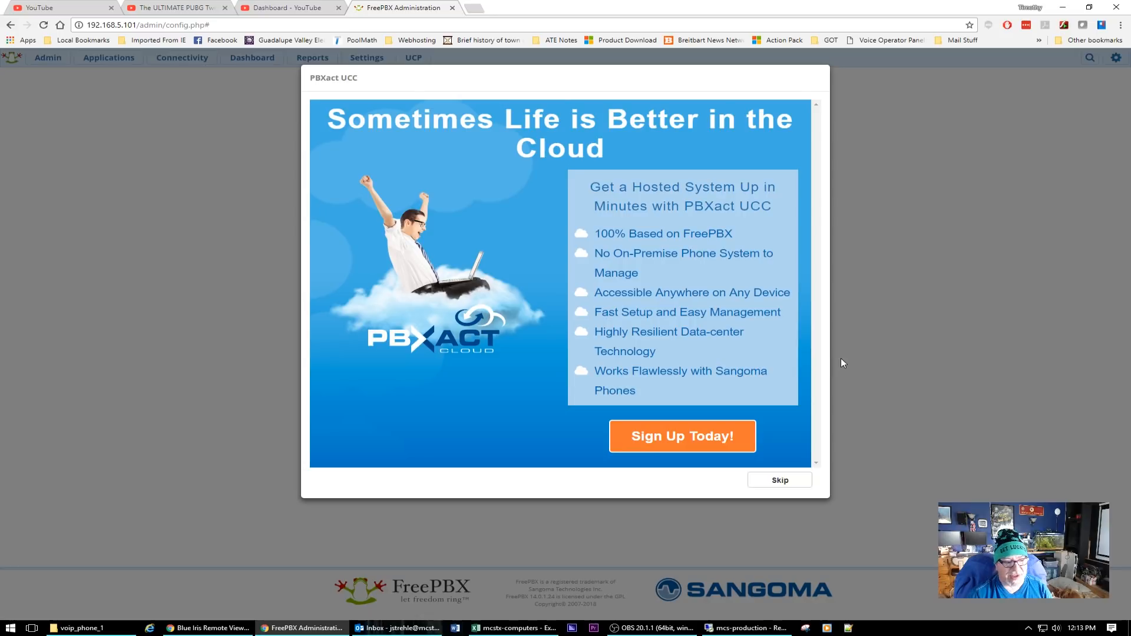
Skip the PBXact UCC and Sangoma Phones offers and submit English with America/Chicago timezone.
{"action": "left_click", "coordinate": [787, 483]}
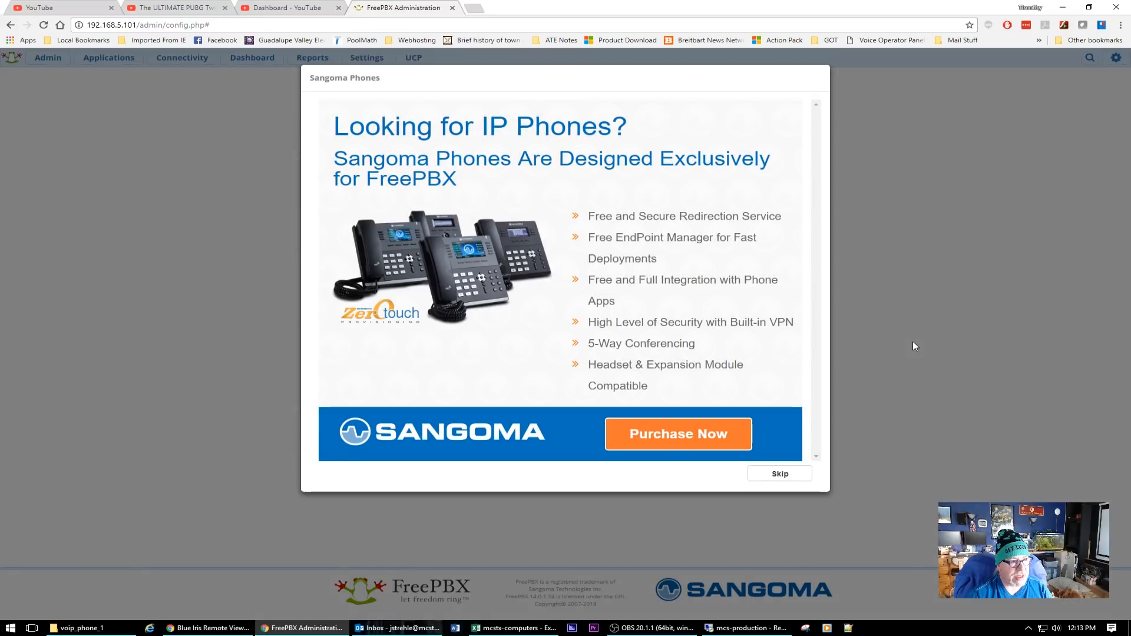
{"action": "left_click", "coordinate": [785, 481]}
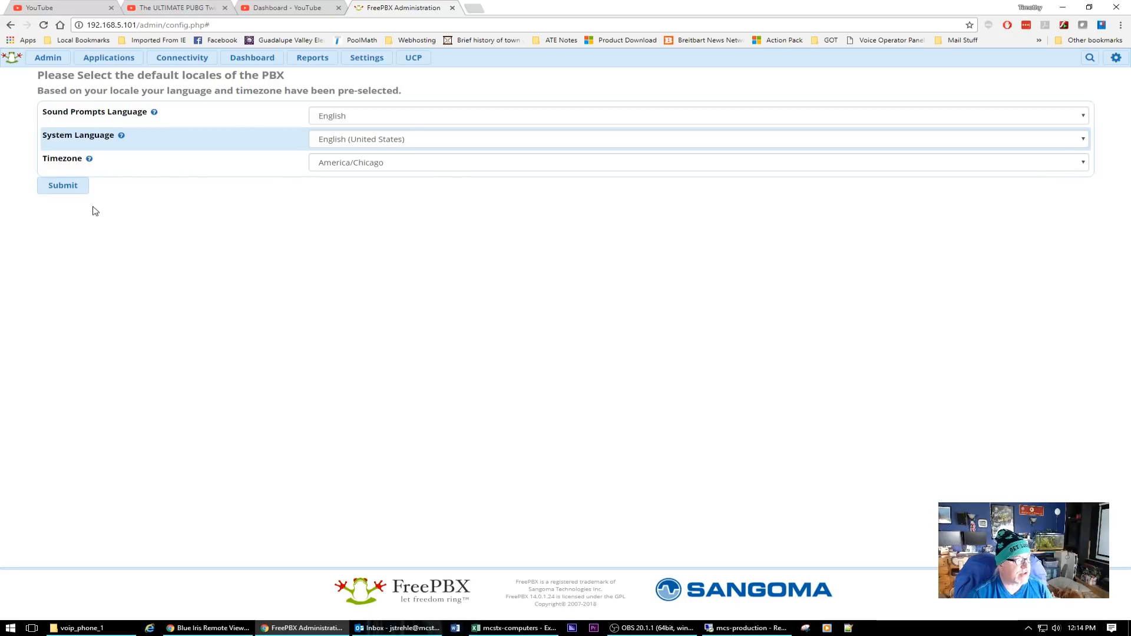
{"action": "left_click", "coordinate": [68, 191]}
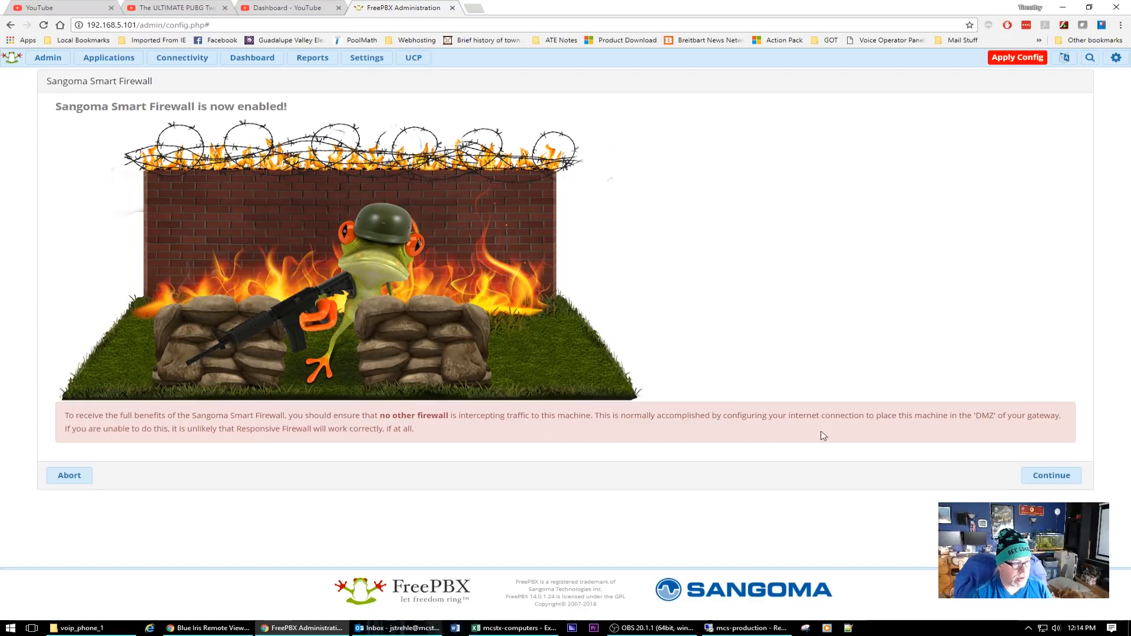
Continue past the Smart Firewall notice, abort the firewall wizard and decline the SIPStation free trial.
{"action": "left_click", "coordinate": [1037, 474]}
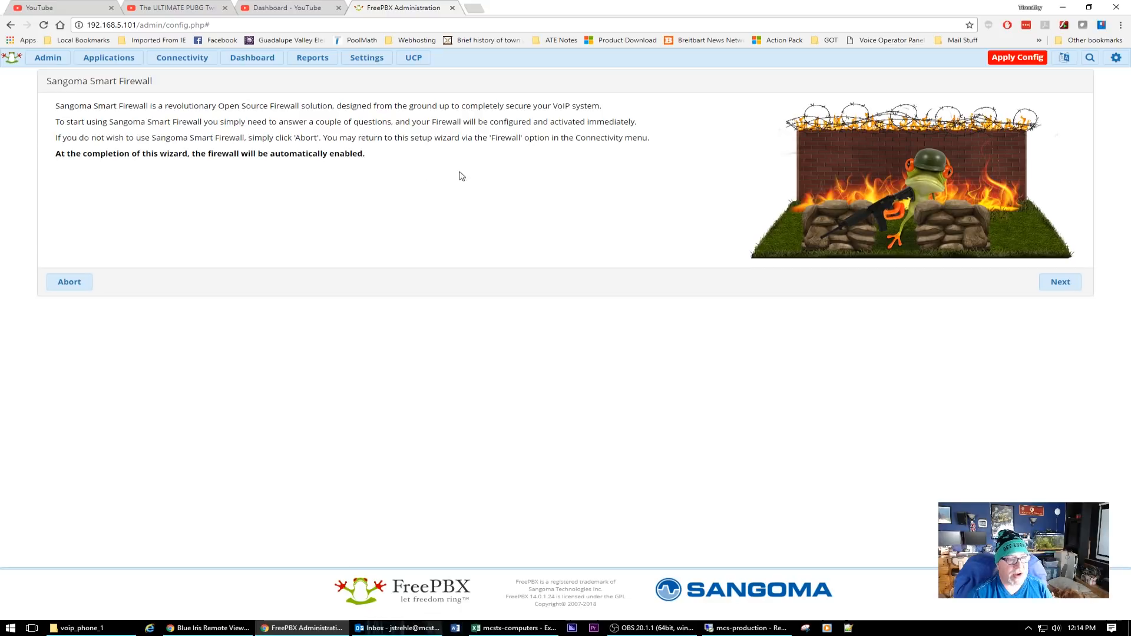
{"action": "left_click", "coordinate": [81, 281]}
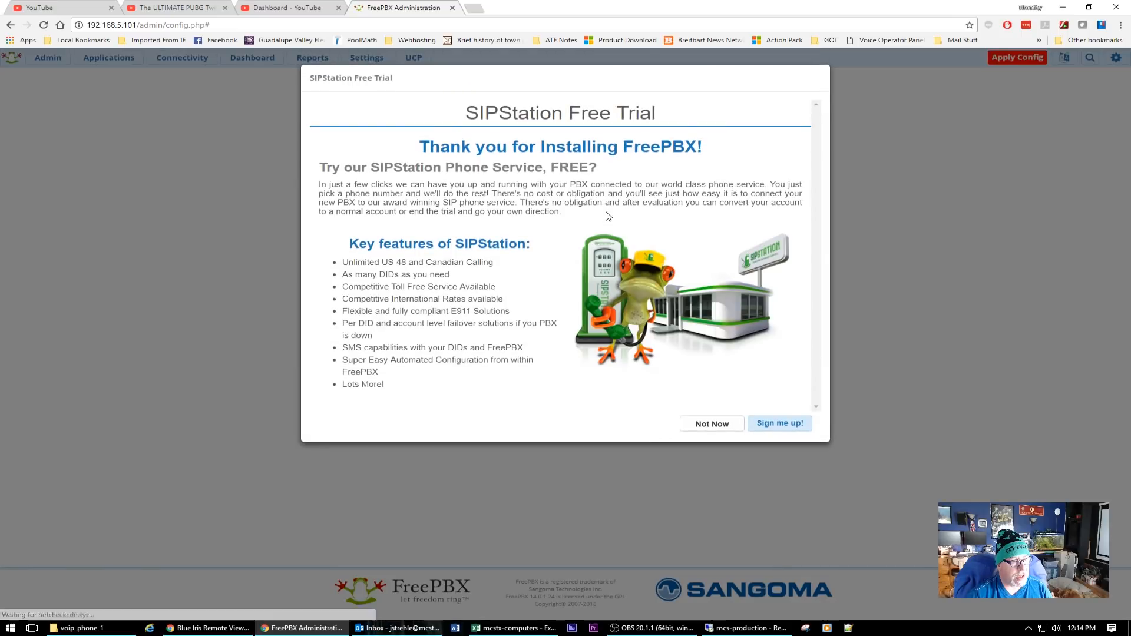
{"action": "left_click", "coordinate": [711, 429]}
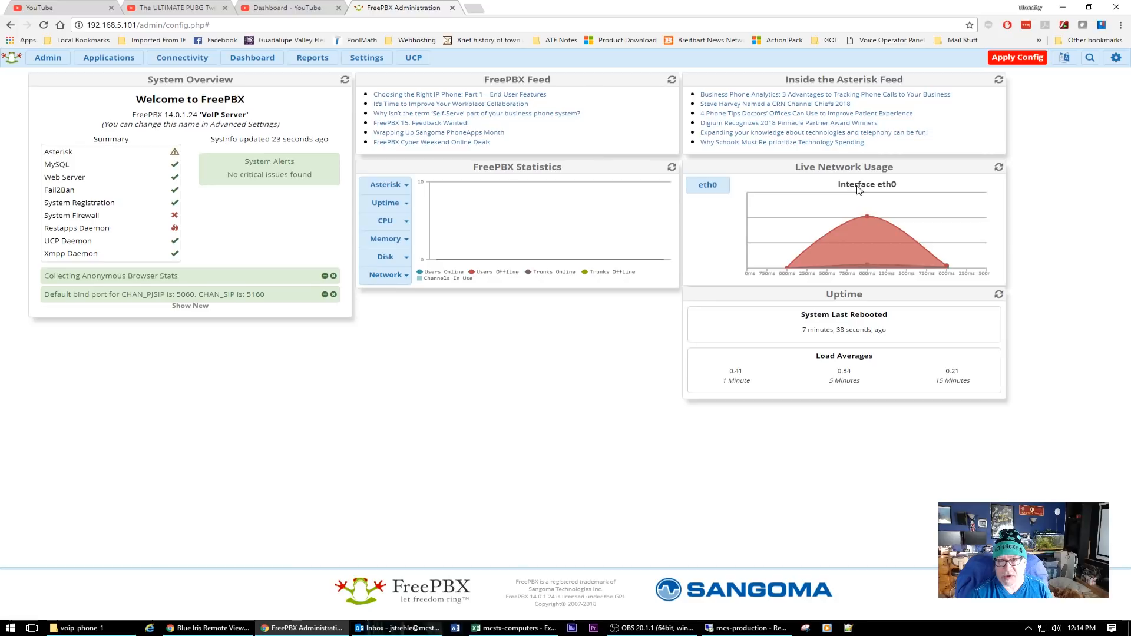
Apply Config, then open Admin > Updates showing PBX version 14.0.1.24 with 104 modules.
{"action": "left_click", "coordinate": [1017, 60]}
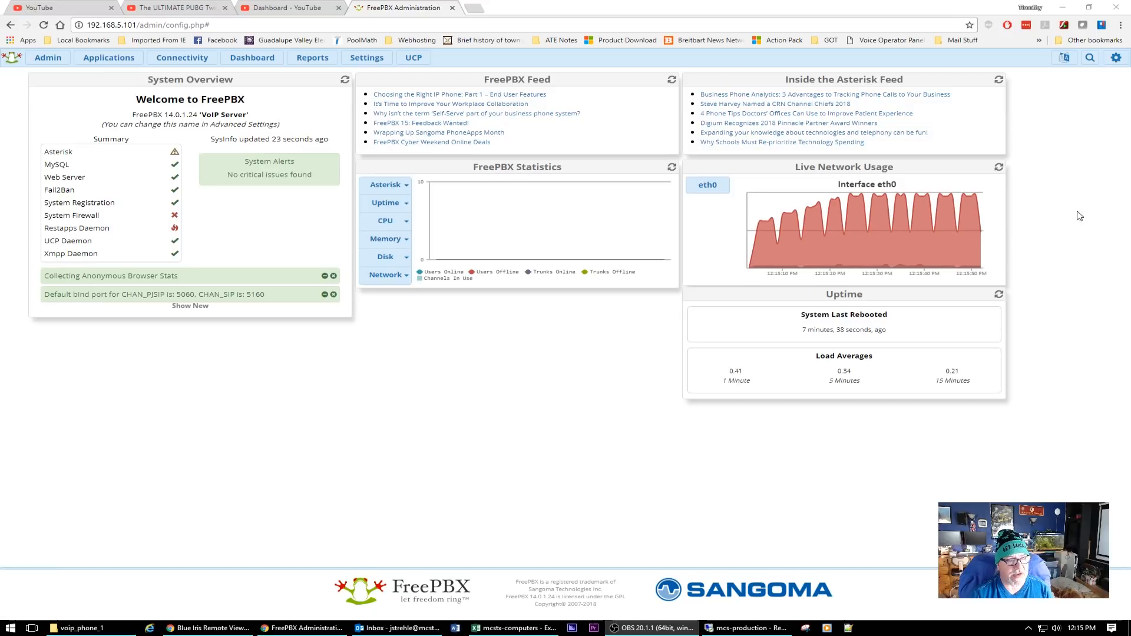
{"action": "left_click", "coordinate": [367, 58]}
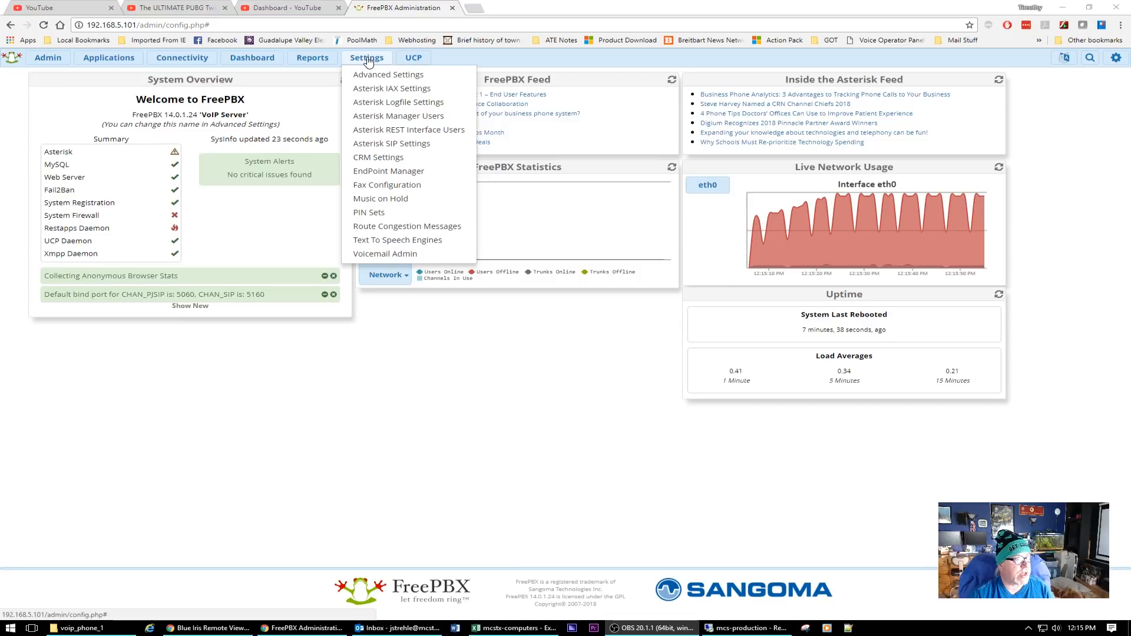
{"action": "mouse_move", "coordinate": [40, 58]}
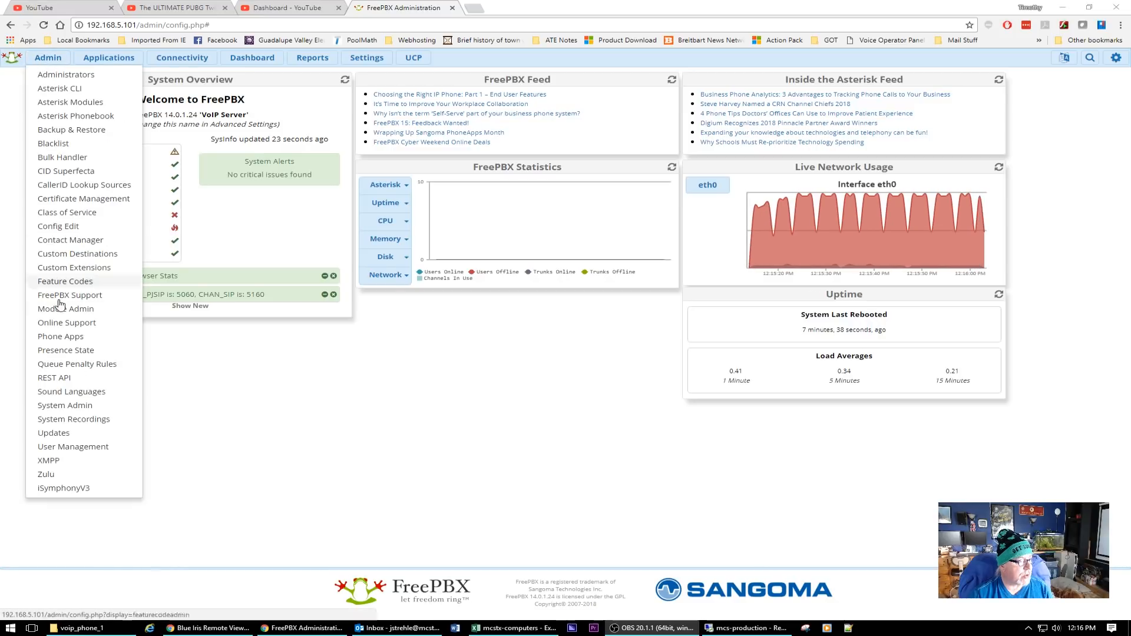
{"action": "left_click", "coordinate": [66, 434]}
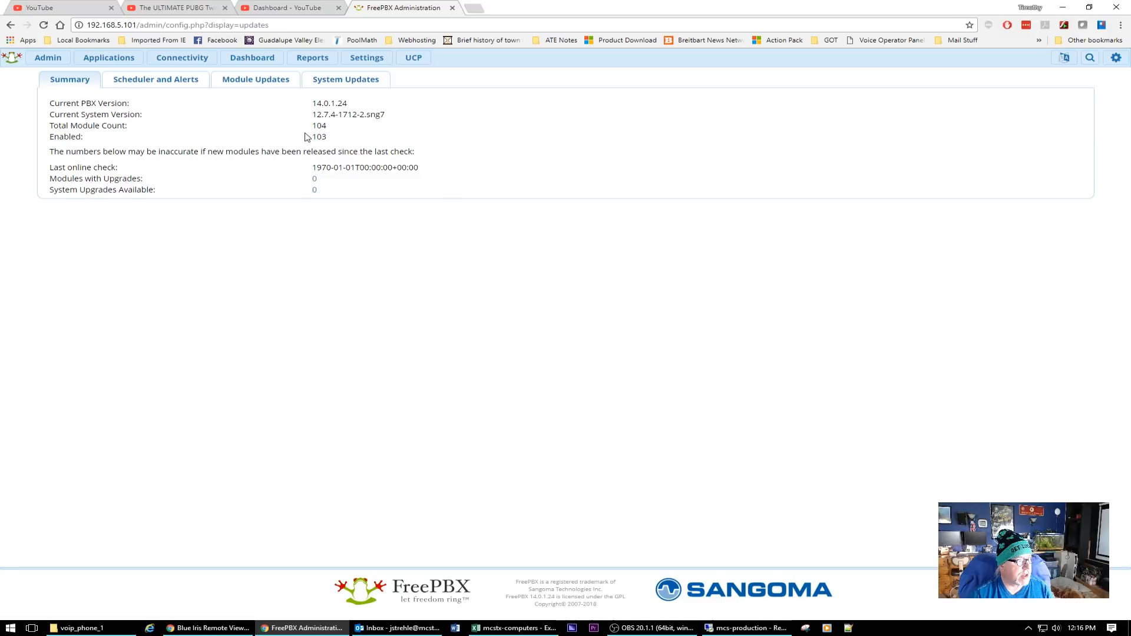
Check online for system updates, review the 82 RPM upgrades, and install them all.
{"action": "left_click", "coordinate": [344, 79]}
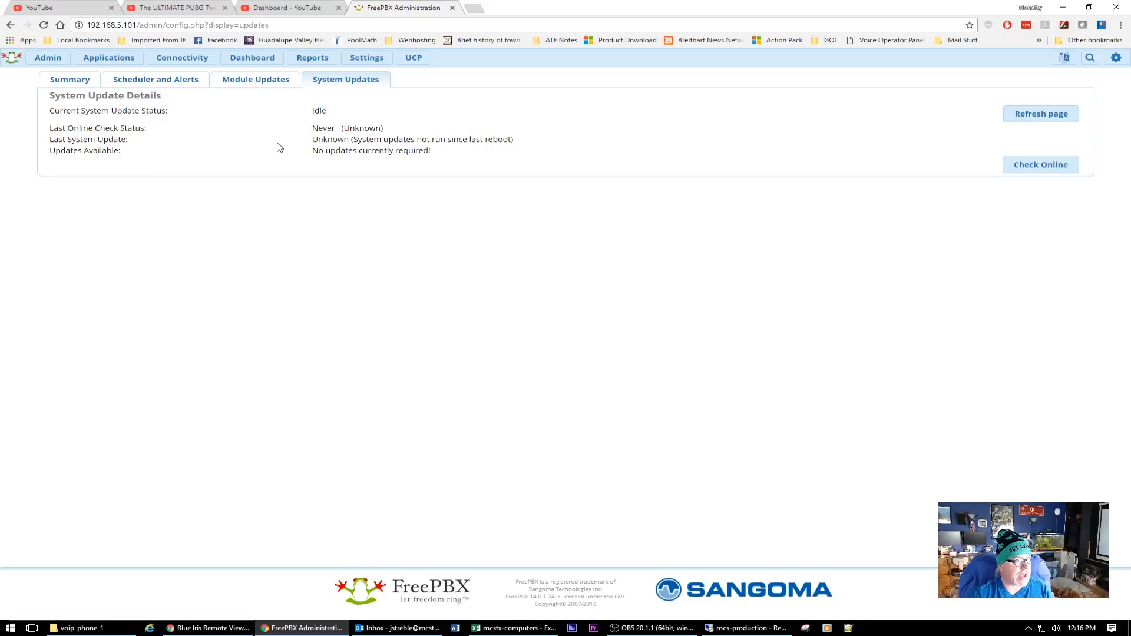
{"action": "left_click", "coordinate": [1043, 167]}
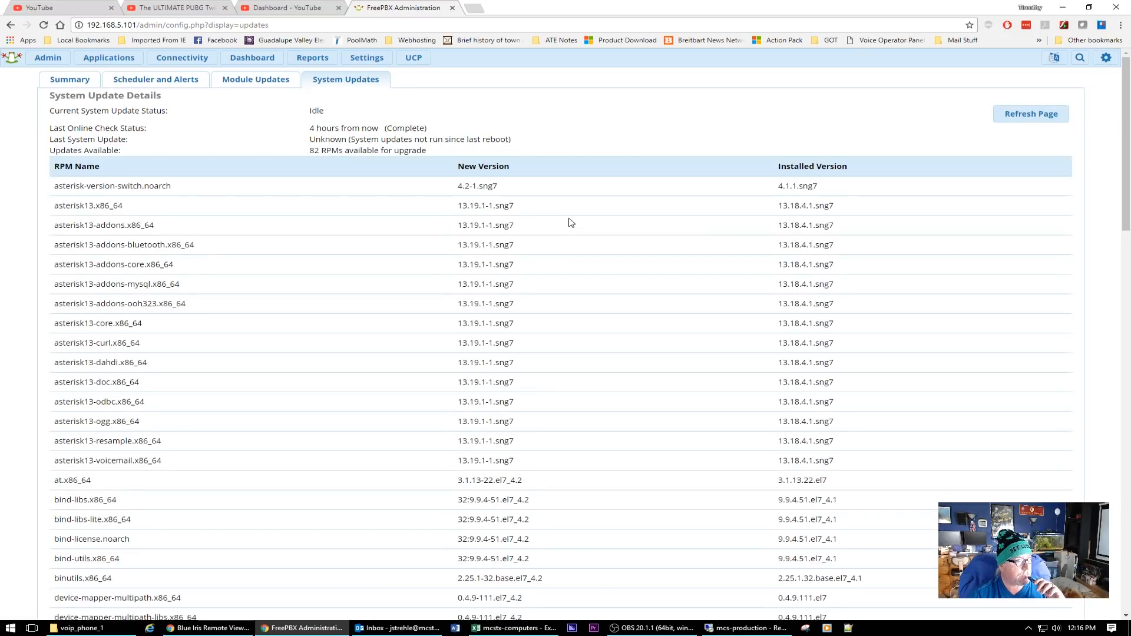
{"action": "scroll", "coordinate": [570, 222], "scroll_direction": "down", "scroll_amount": 15}
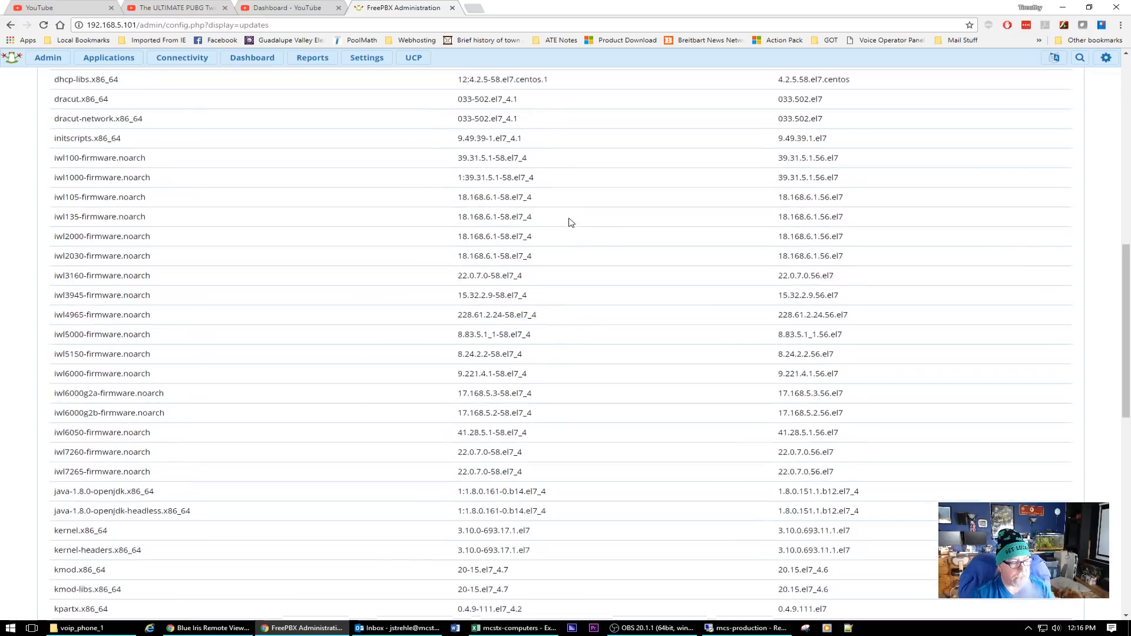
{"action": "scroll", "coordinate": [570, 223], "scroll_direction": "down", "scroll_amount": 7}
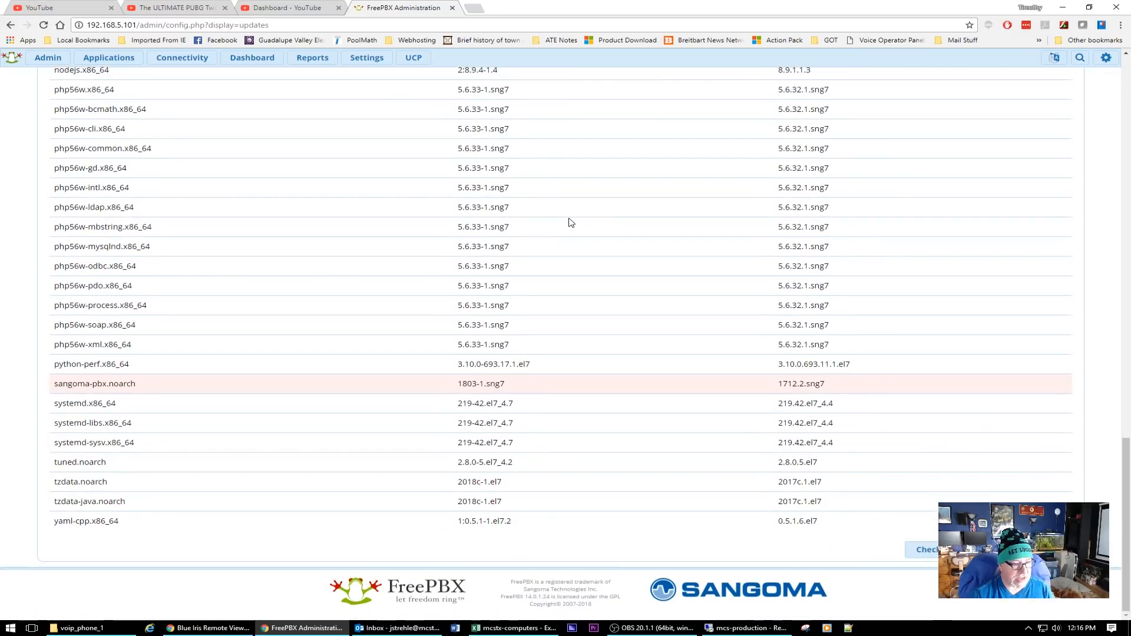
{"action": "scroll", "coordinate": [571, 222], "scroll_direction": "up", "scroll_amount": 20}
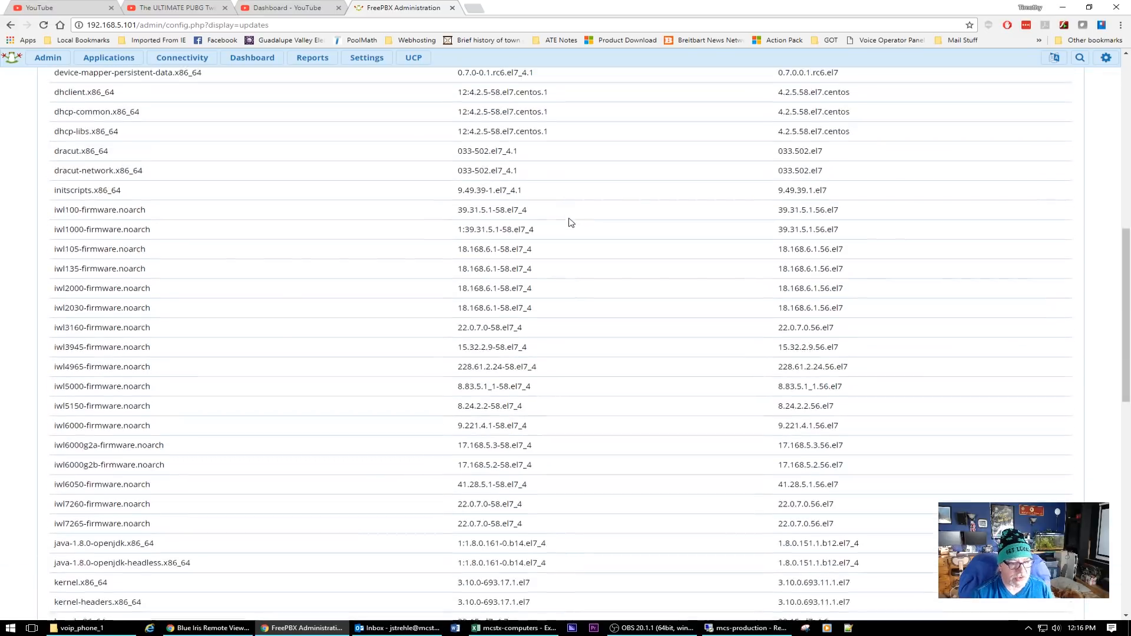
{"action": "scroll", "coordinate": [571, 222], "scroll_direction": "up", "scroll_amount": 5}
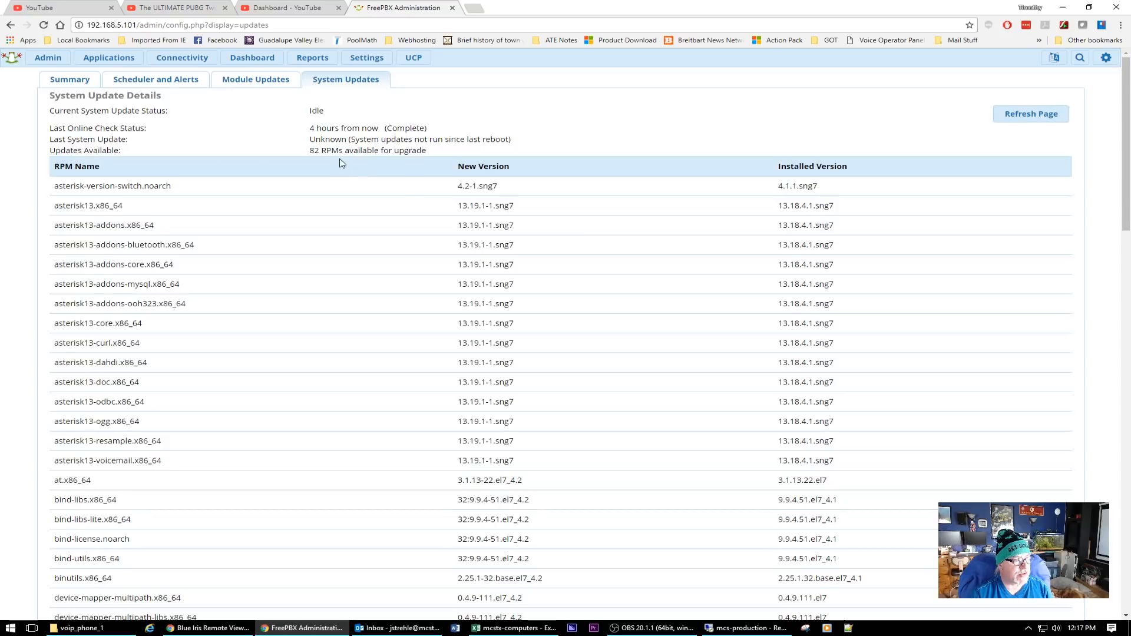
{"action": "scroll", "coordinate": [535, 287], "scroll_direction": "down", "scroll_amount": 3}
{"action": "scroll", "coordinate": [535, 287], "scroll_direction": "down", "scroll_amount": 3}
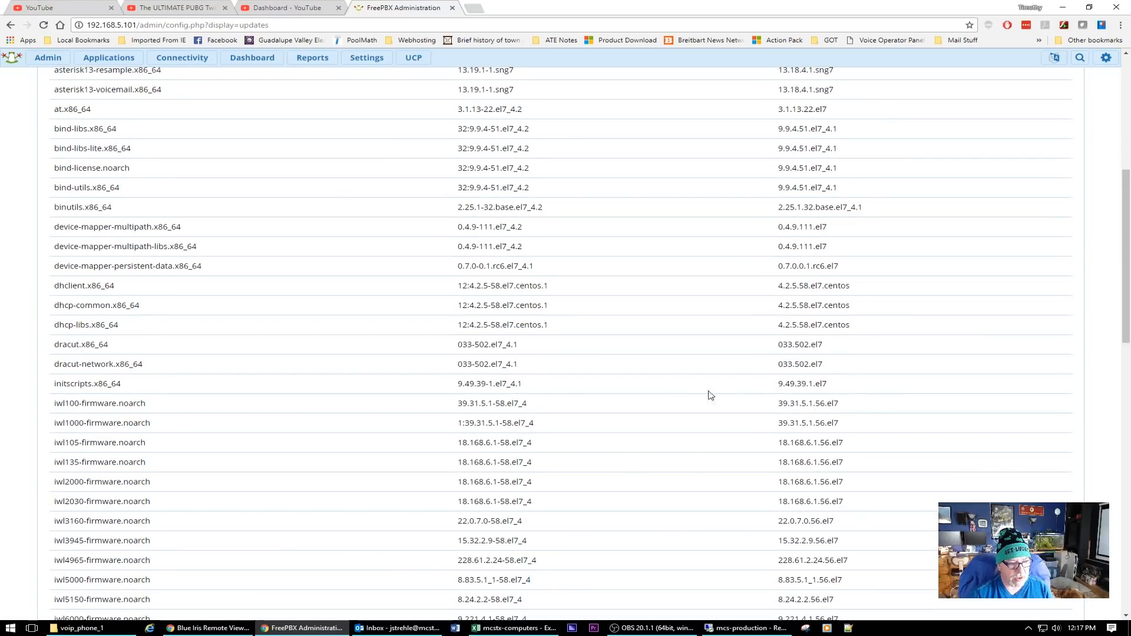
{"action": "scroll", "coordinate": [572, 435], "scroll_direction": "down", "scroll_amount": 3}
{"action": "scroll", "coordinate": [571, 435], "scroll_direction": "down", "scroll_amount": 10}
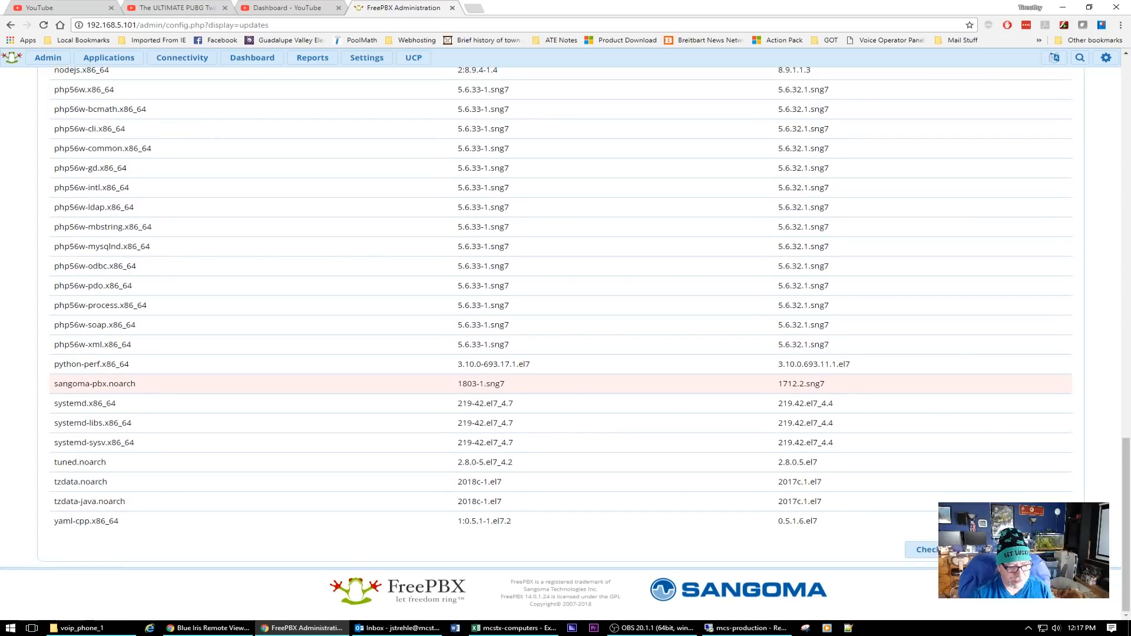
{"action": "left_click", "coordinate": [922, 549]}
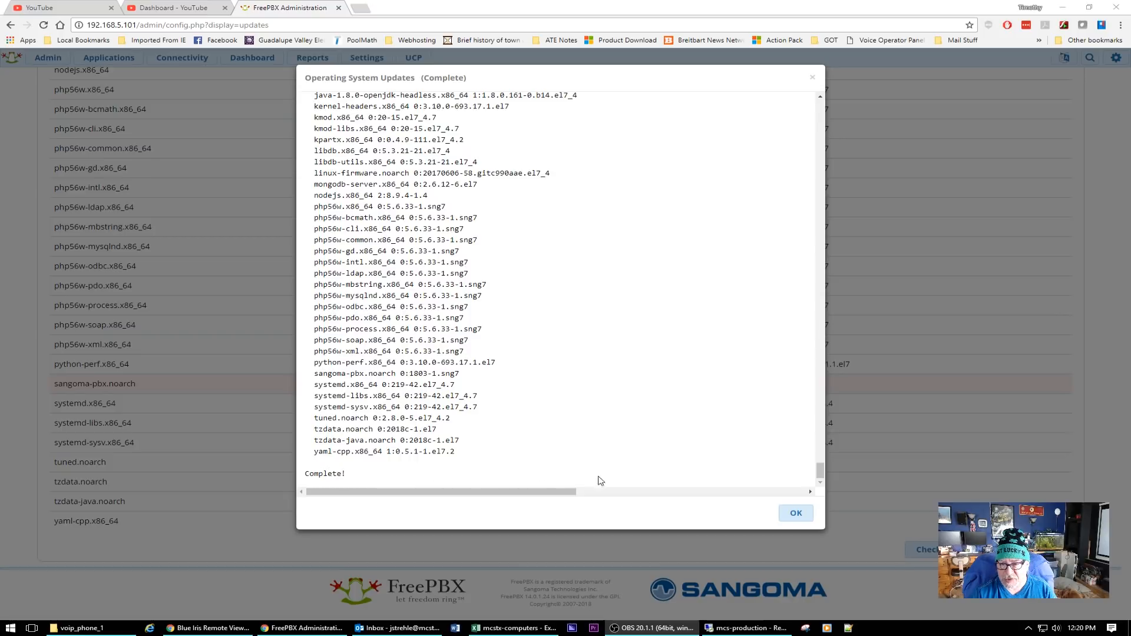
Reload the Summary and re-check System Updates online, confirming 12.7.4-1803-1.sng7 needs no updates, then go to the Dashboard.
{"action": "left_click", "coordinate": [797, 511]}
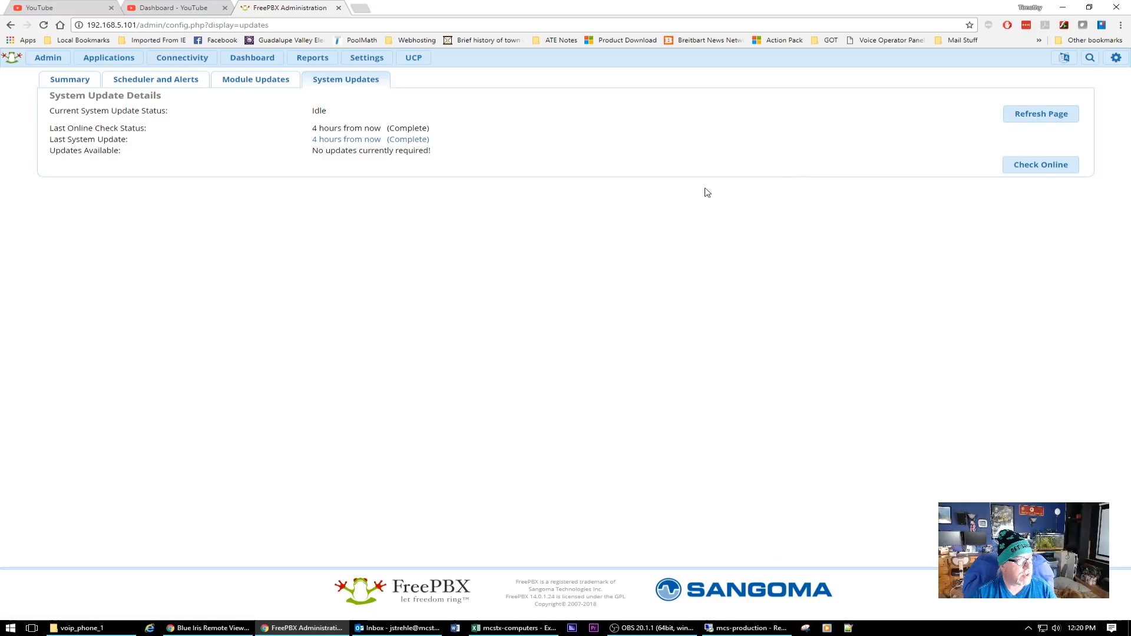
{"action": "left_click", "coordinate": [77, 84]}
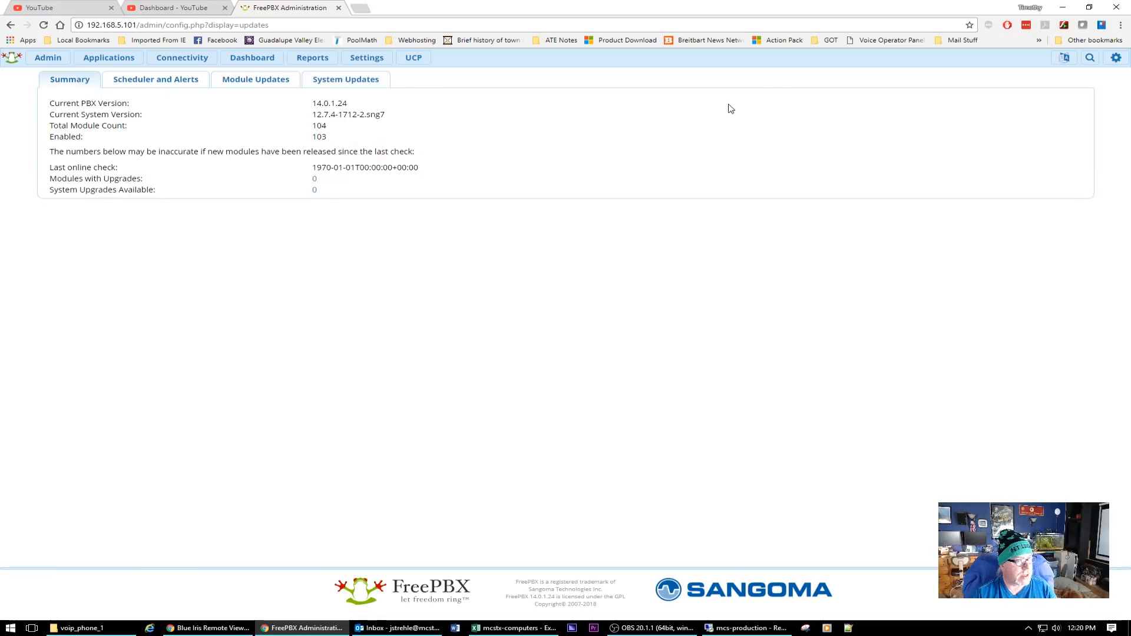
{"action": "left_click", "coordinate": [44, 25]}
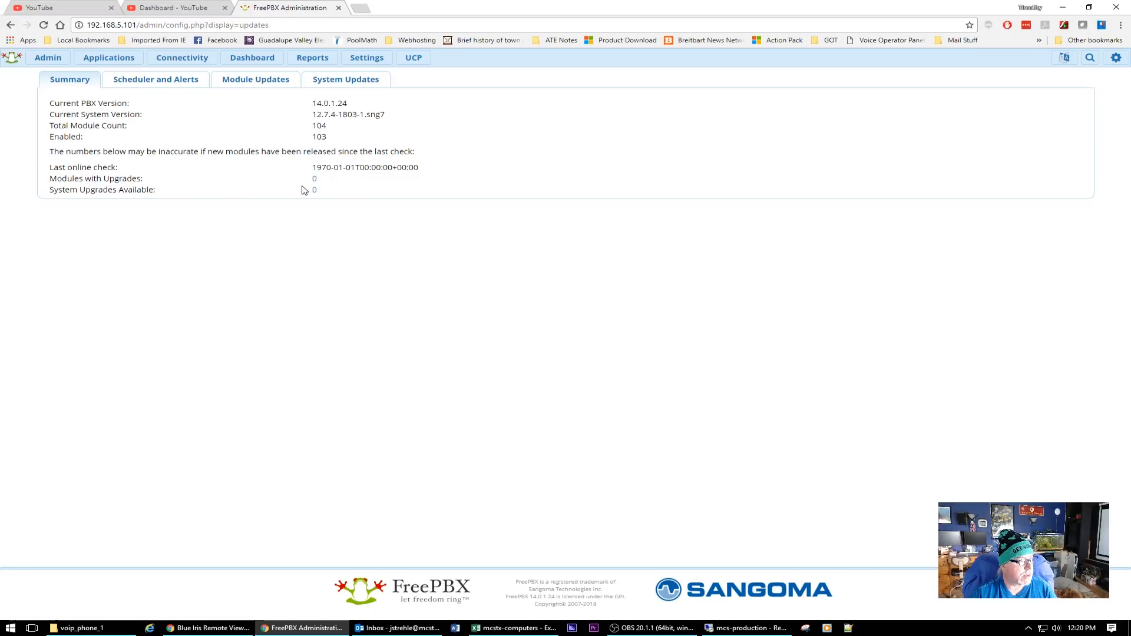
{"action": "left_click", "coordinate": [335, 85]}
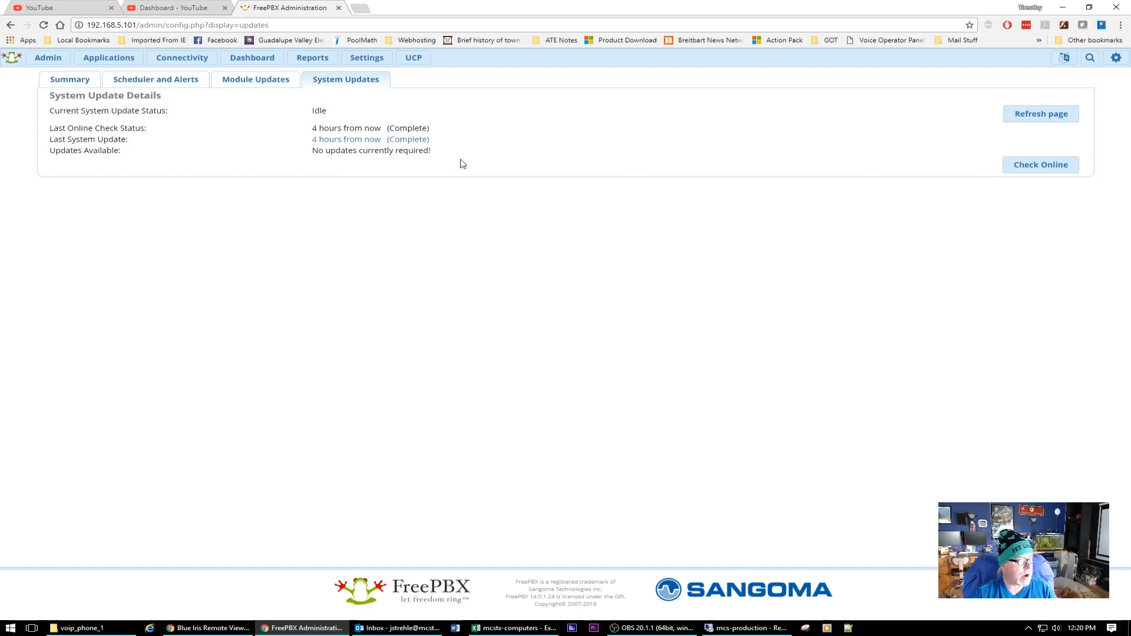
{"action": "left_click", "coordinate": [1051, 113]}
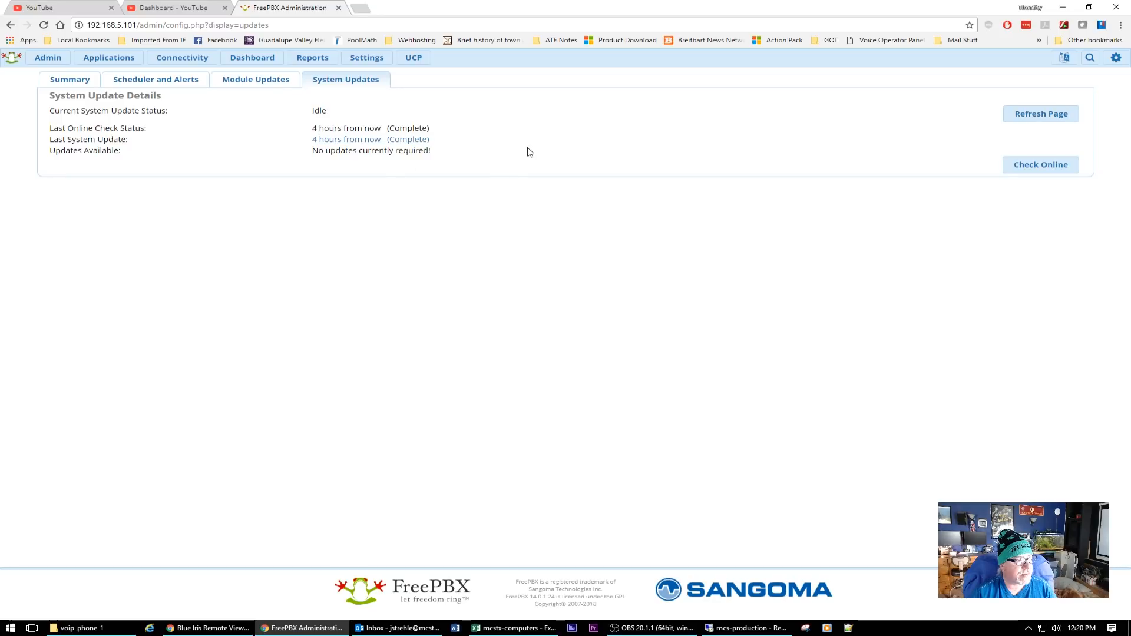
{"action": "left_click", "coordinate": [1048, 168]}
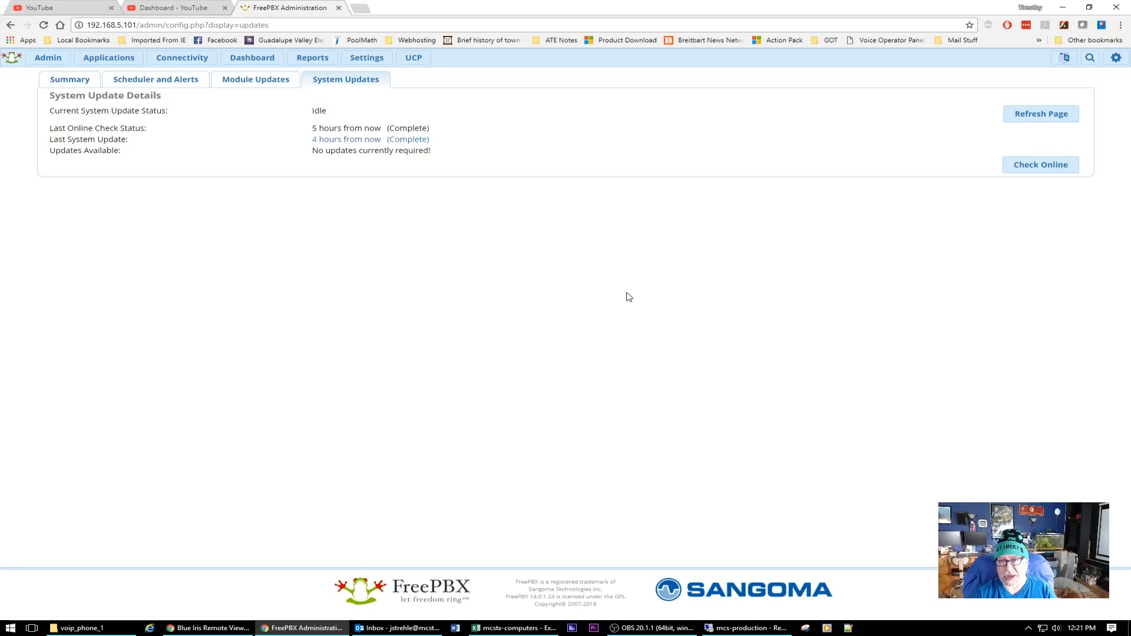
{"action": "left_click", "coordinate": [258, 62]}
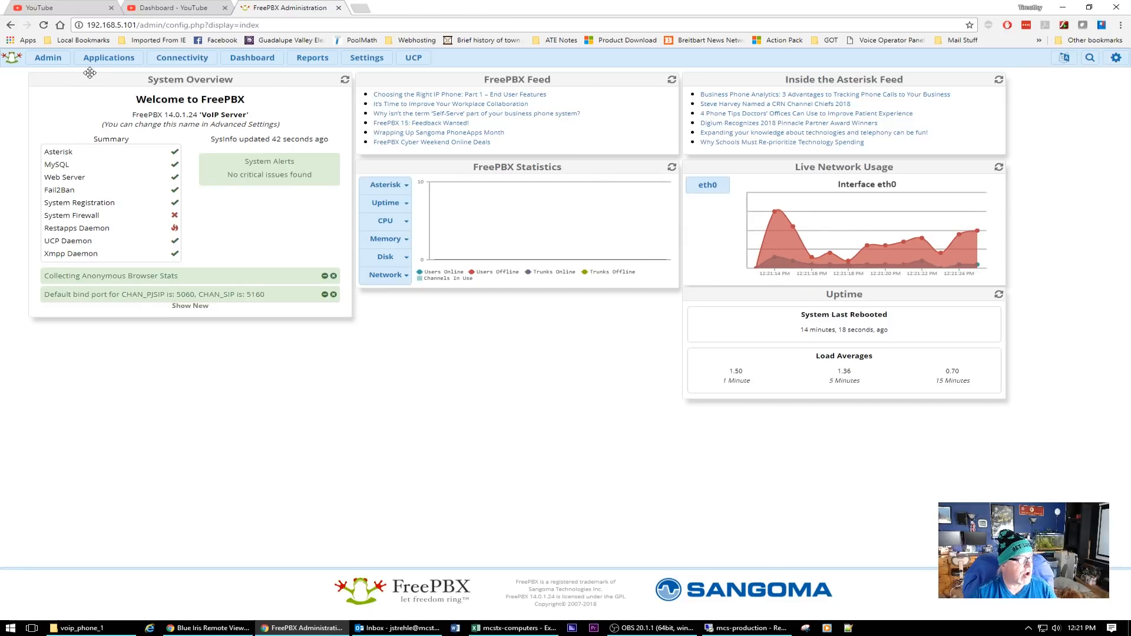
Log the admin out via the gear menu and switch to the mcs-production remote desktop.
{"action": "mouse_move", "coordinate": [46, 63]}
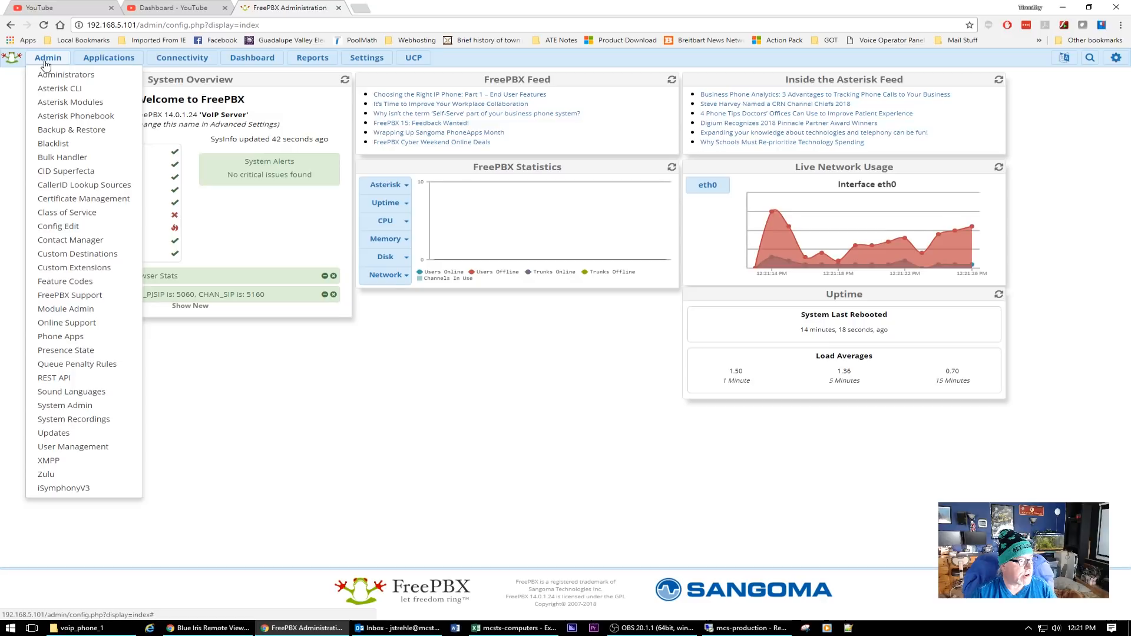
{"action": "mouse_move", "coordinate": [103, 62]}
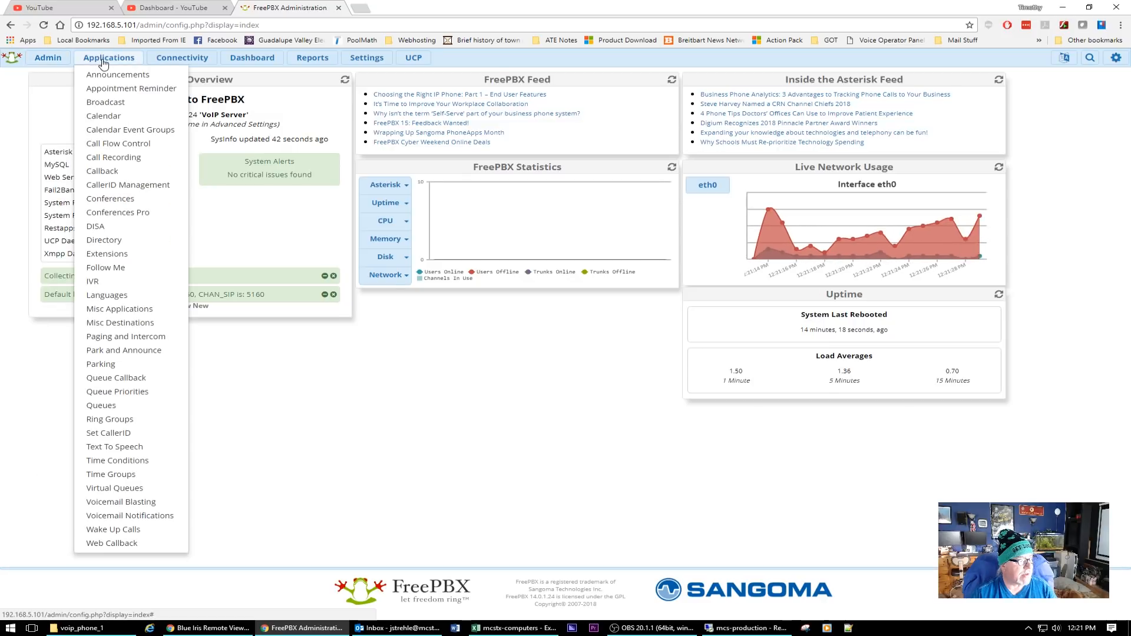
{"action": "mouse_move", "coordinate": [170, 62]}
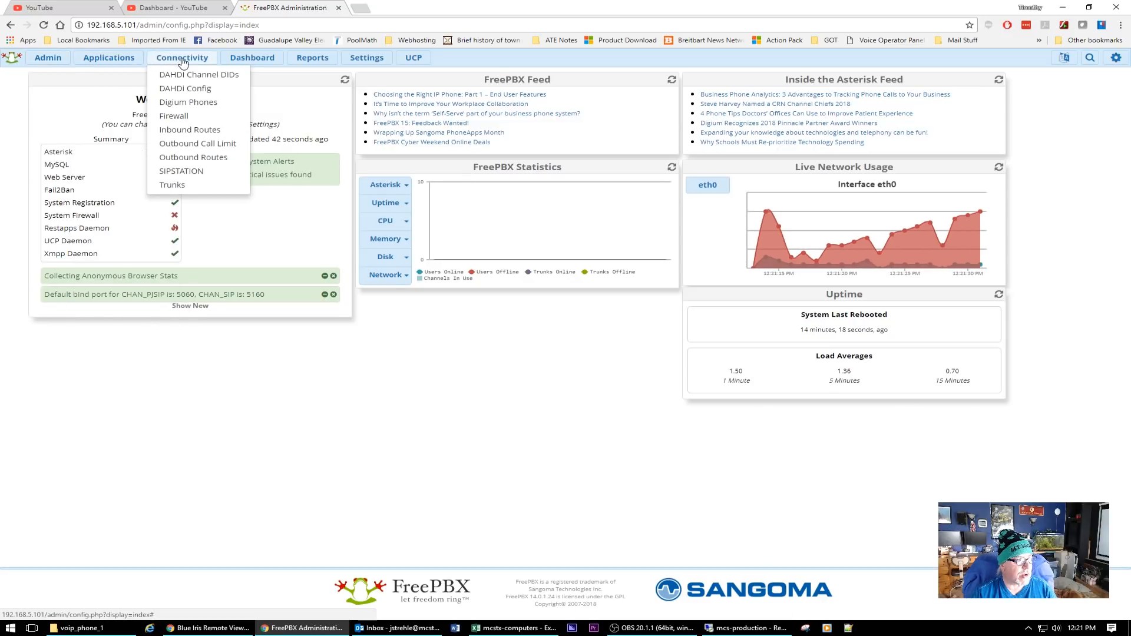
{"action": "mouse_move", "coordinate": [376, 63]}
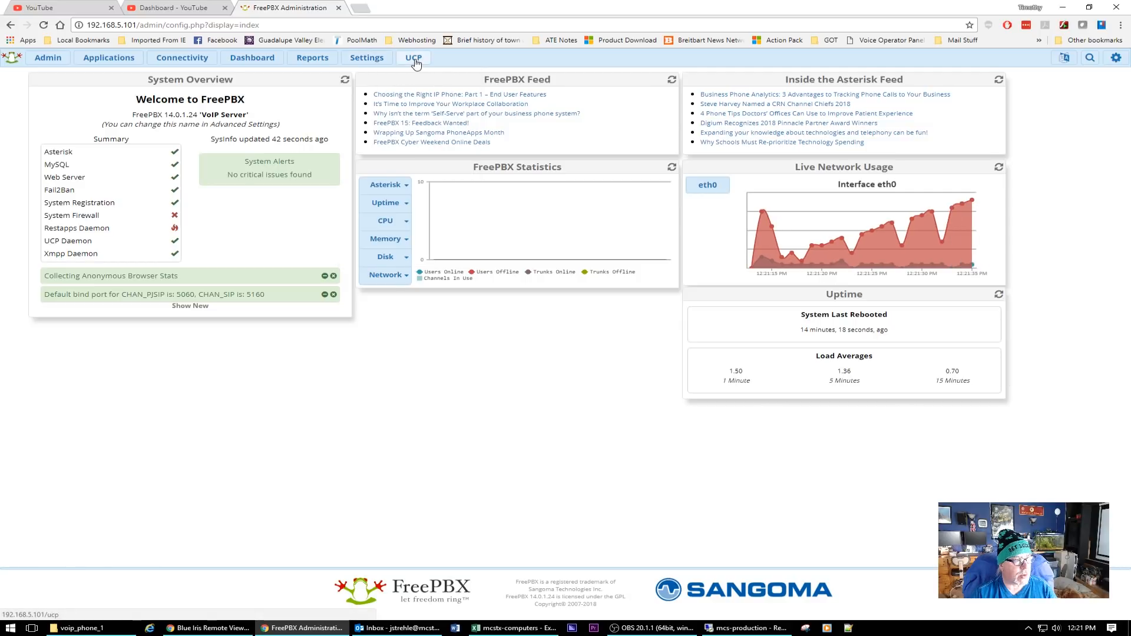
{"action": "left_click", "coordinate": [747, 628]}
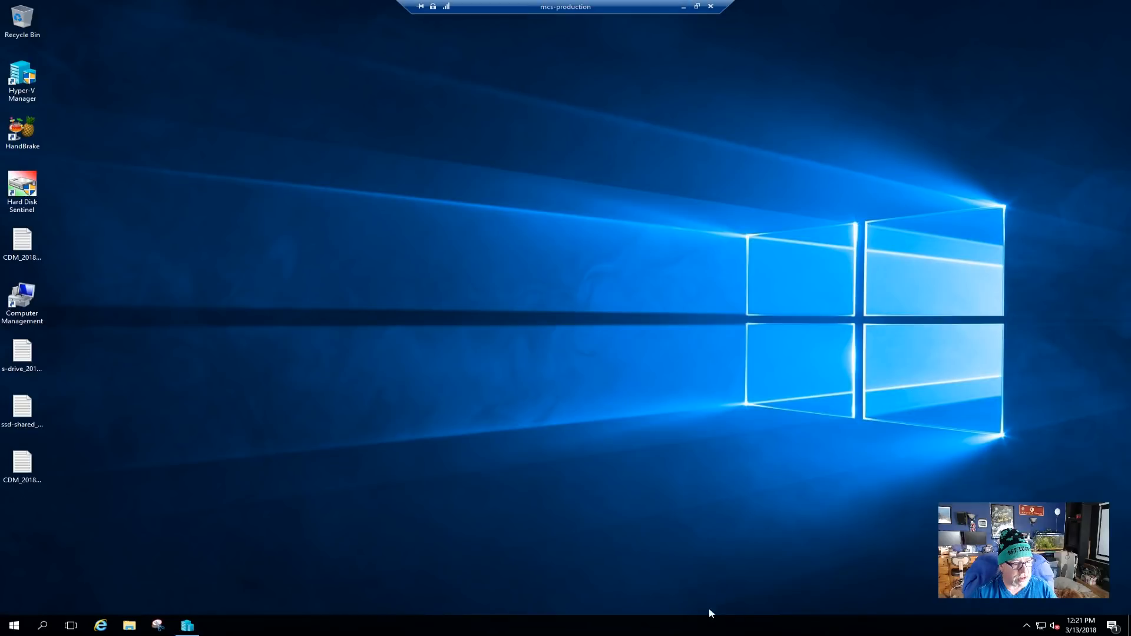
{"action": "left_click", "coordinate": [683, 7]}
{"action": "mouse_move", "coordinate": [1116, 58]}
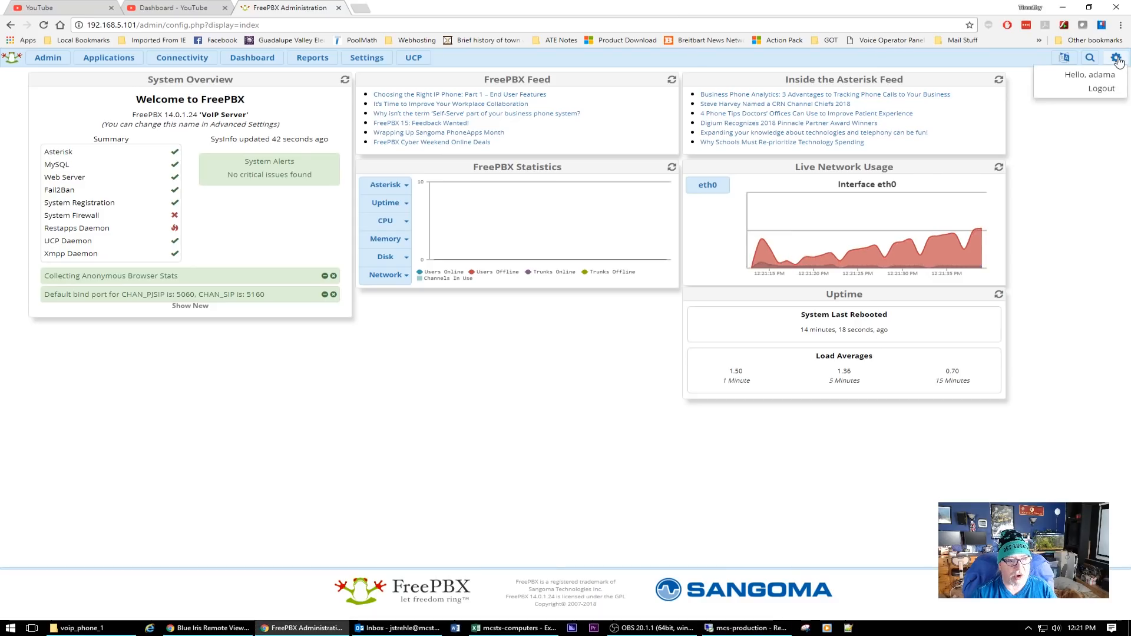
{"action": "left_click", "coordinate": [1102, 89]}
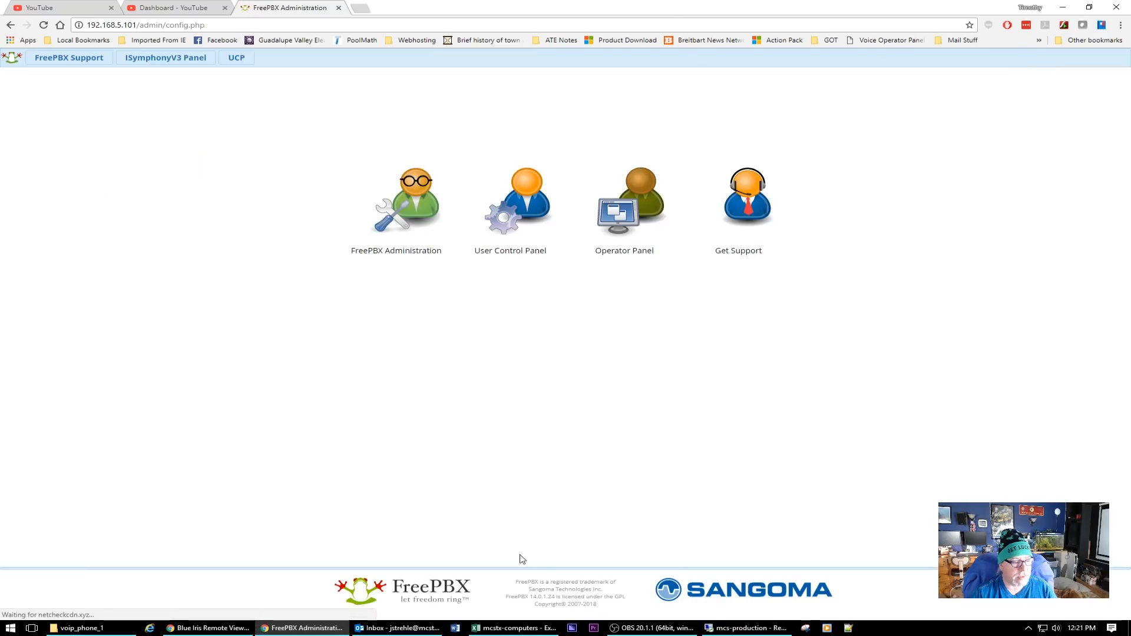
{"action": "left_click", "coordinate": [747, 628]}
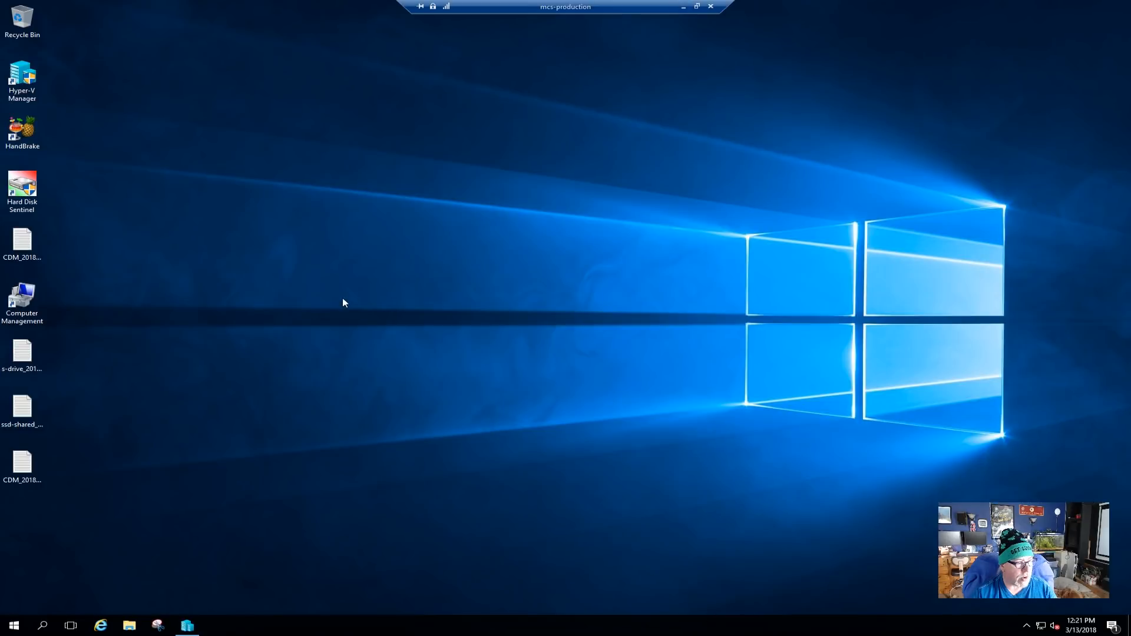
Shut down and restart the FreePBX14 VM from its Hyper-V console, then close it.
{"action": "left_click", "coordinate": [187, 623]}
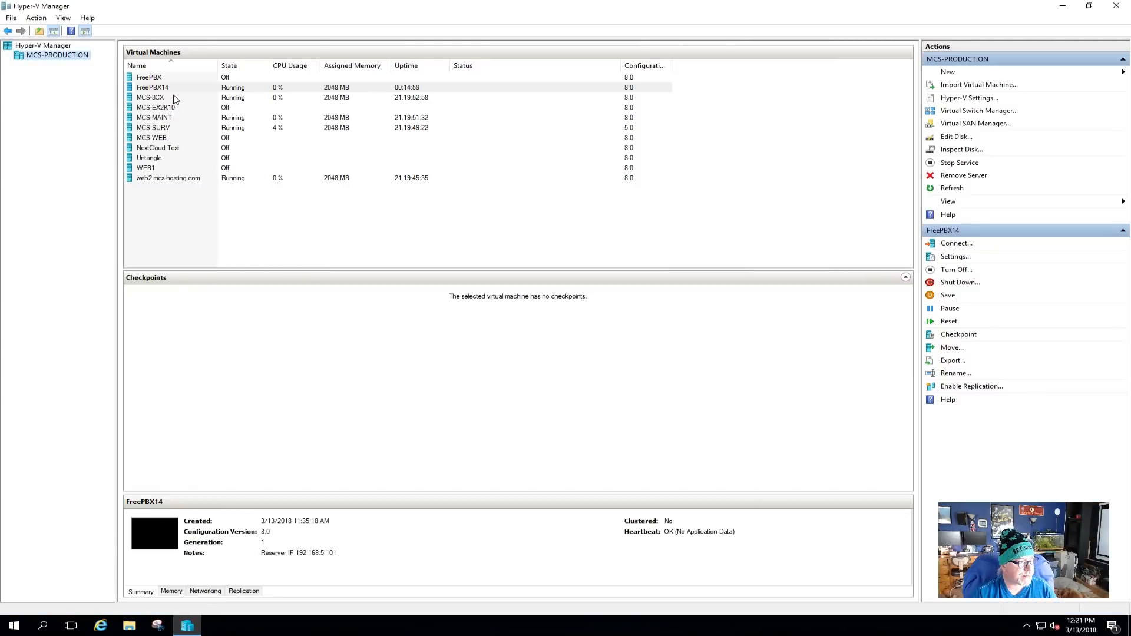
{"action": "double_click", "coordinate": [170, 89]}
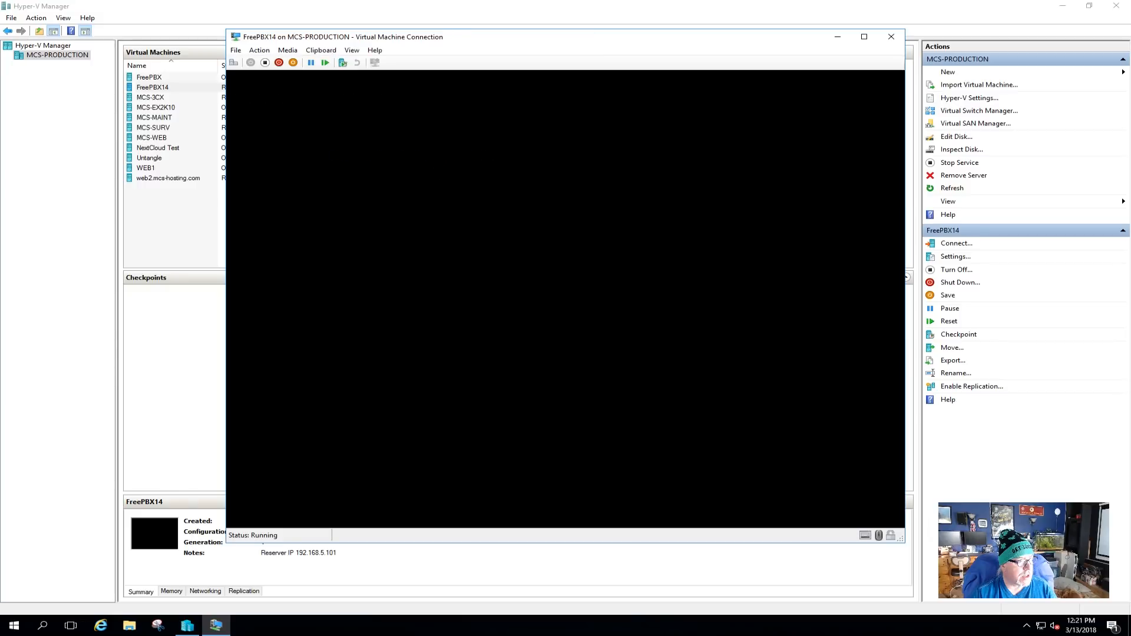
{"action": "left_click", "coordinate": [259, 50]}
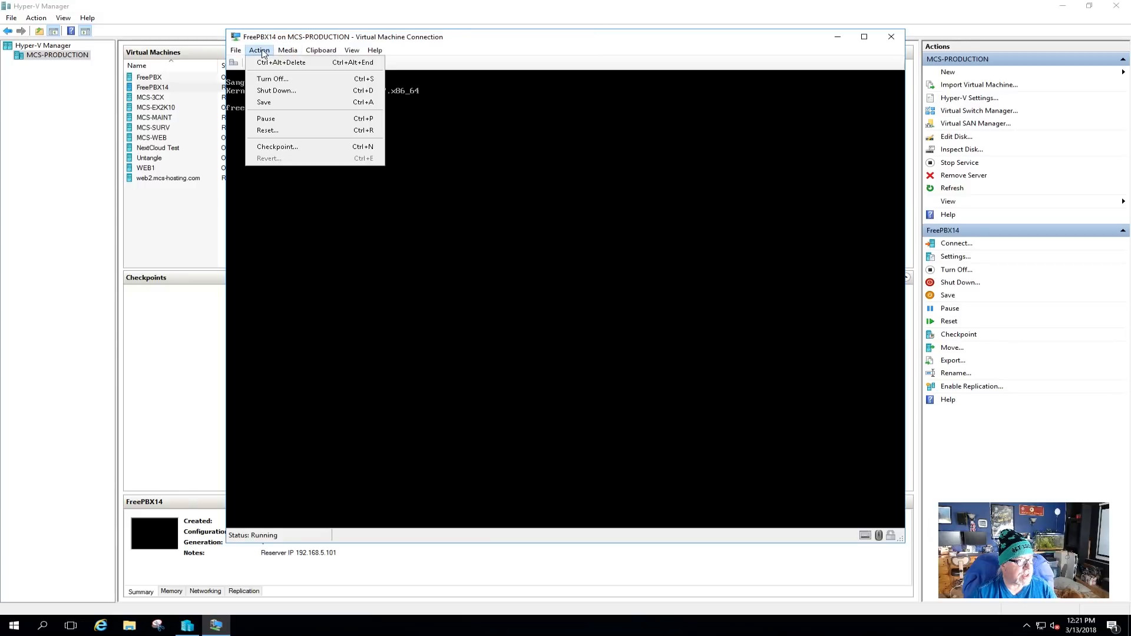
{"action": "left_click", "coordinate": [287, 91]}
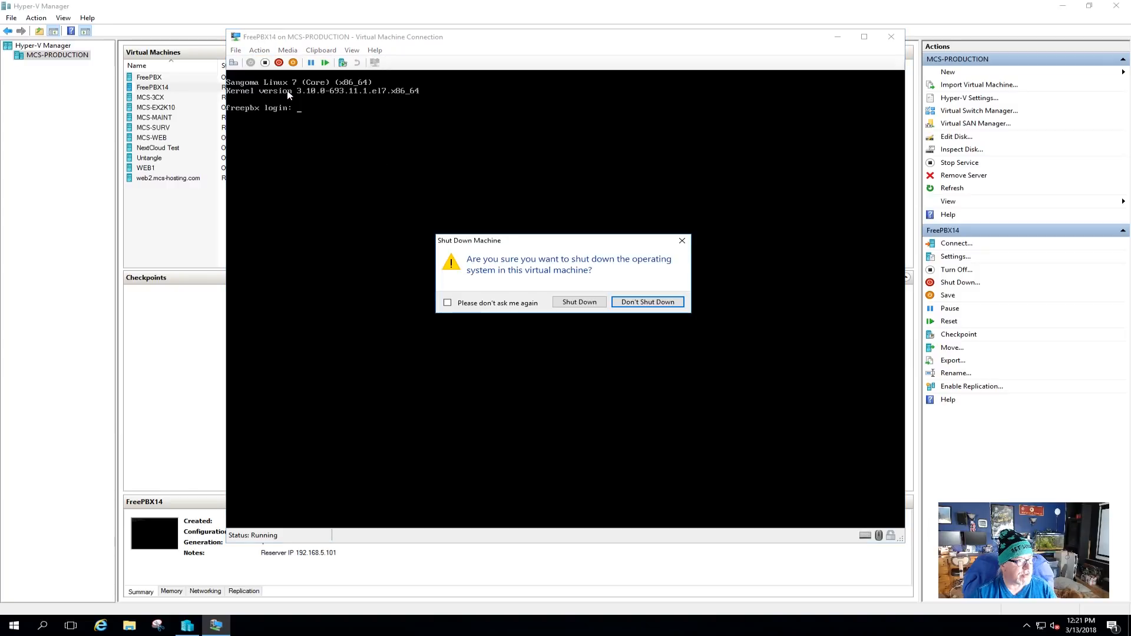
{"action": "left_click", "coordinate": [646, 306]}
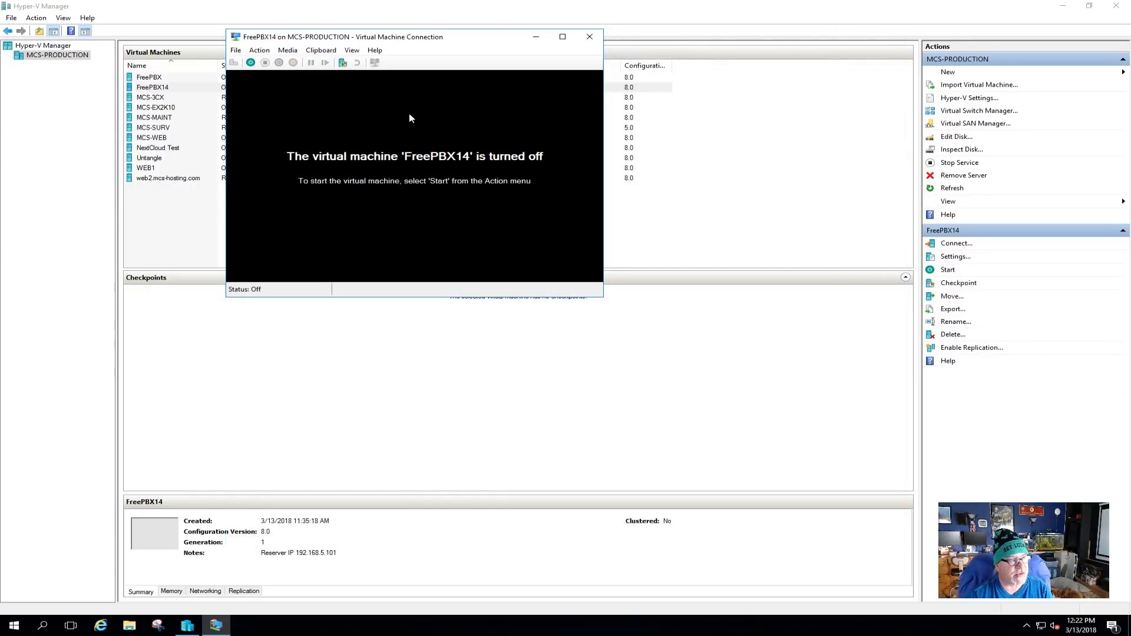
{"action": "left_click", "coordinate": [250, 63]}
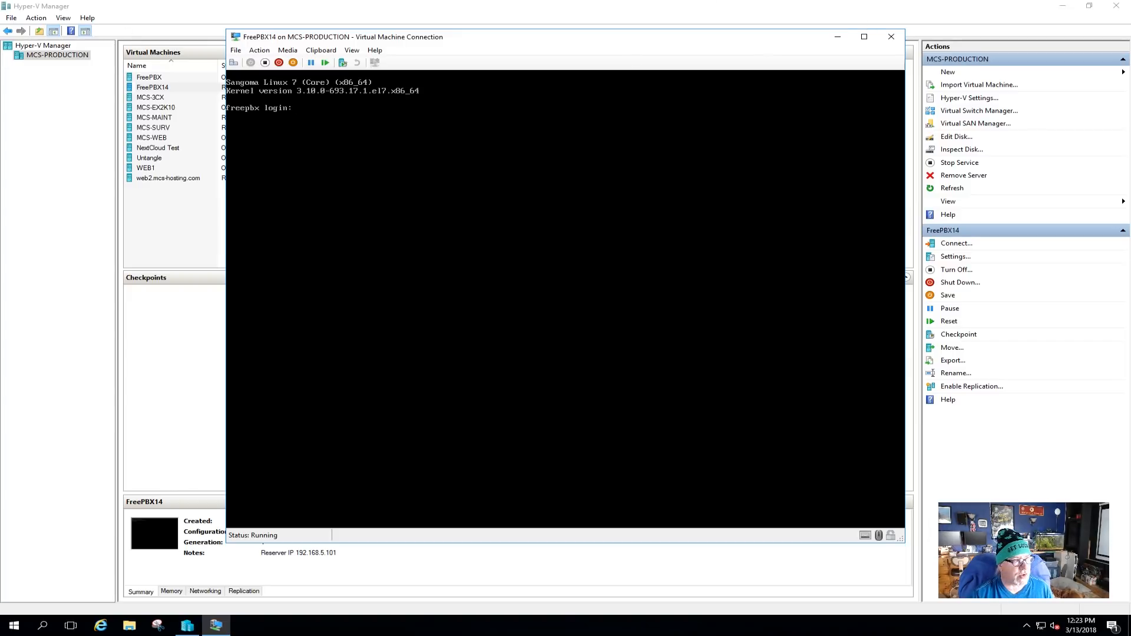
{"action": "left_click", "coordinate": [892, 37]}
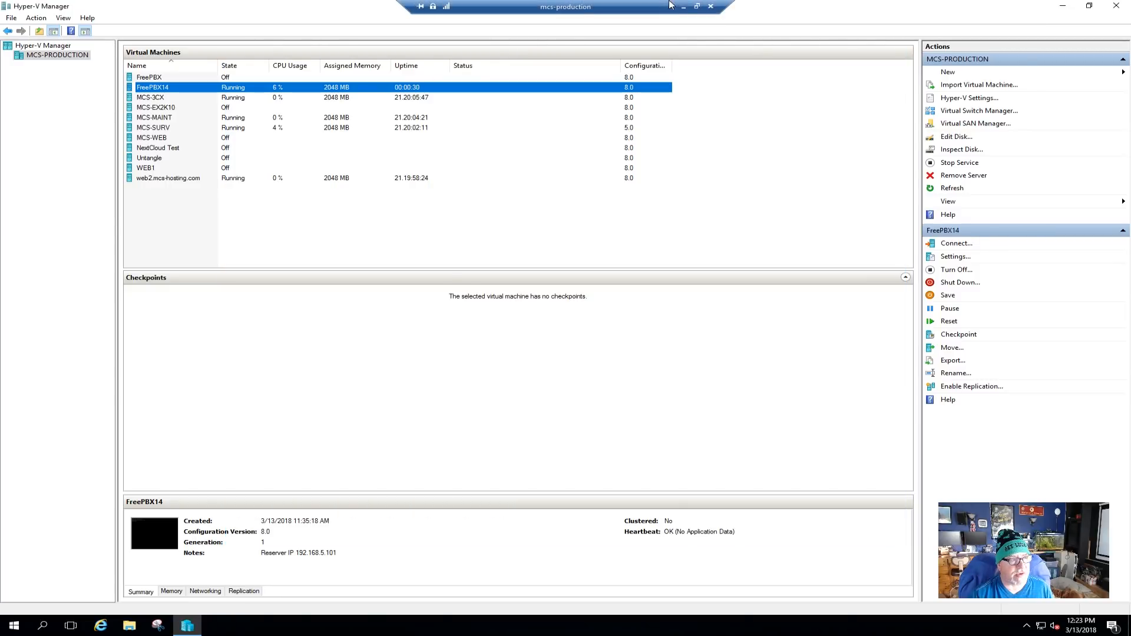
Sign in to FreePBX Administration as admin and reload the dashboard, confirming form resubmission.
{"action": "left_click", "coordinate": [683, 11]}
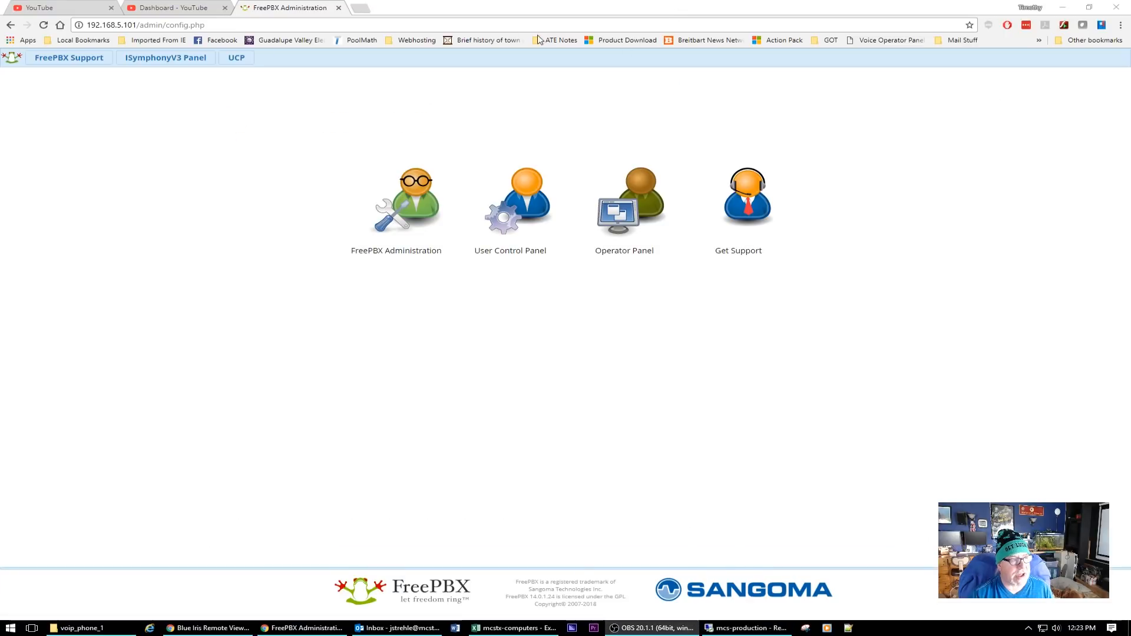
{"action": "left_click", "coordinate": [418, 198]}
{"action": "type", "text": "ada"}
{"action": "type", "text": "••"}
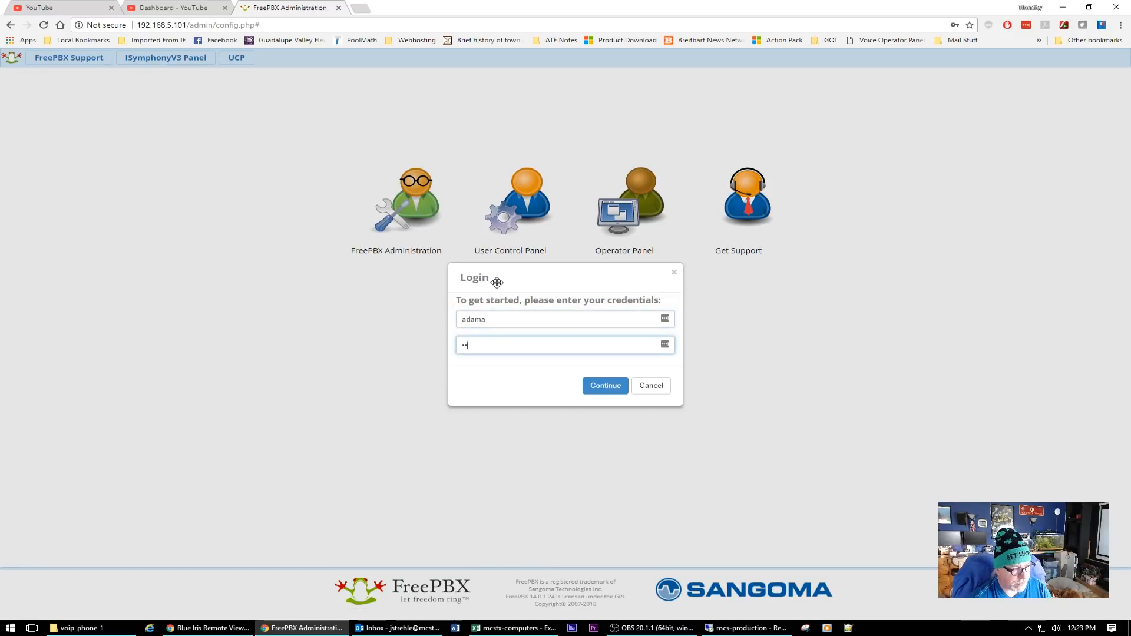
{"action": "type", "text": "•••••••"}
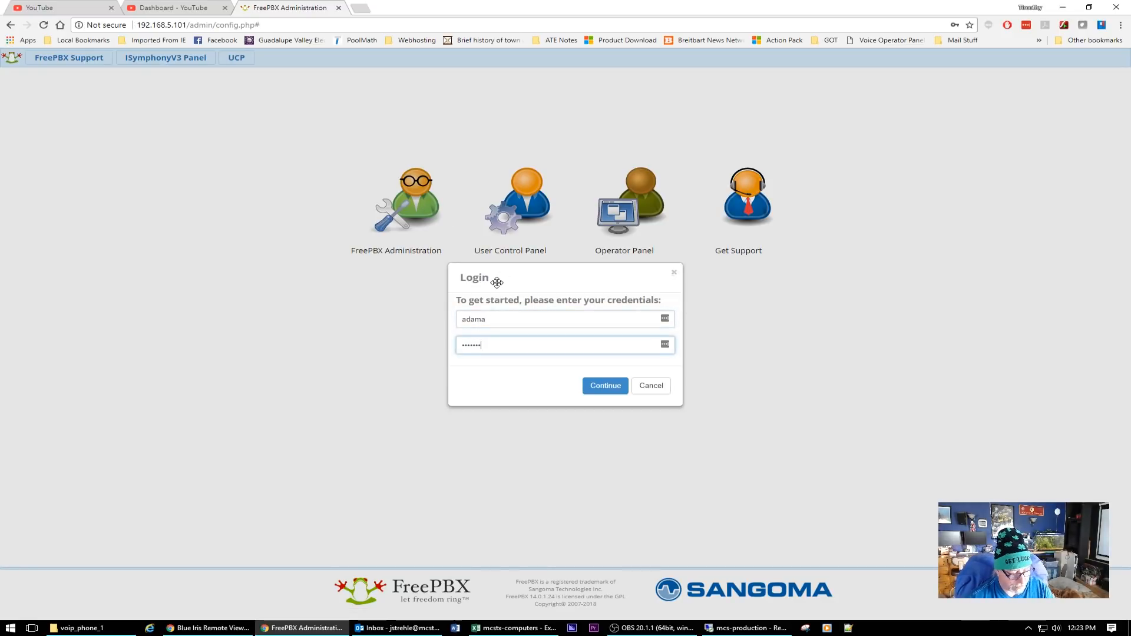
{"action": "left_click", "coordinate": [603, 387]}
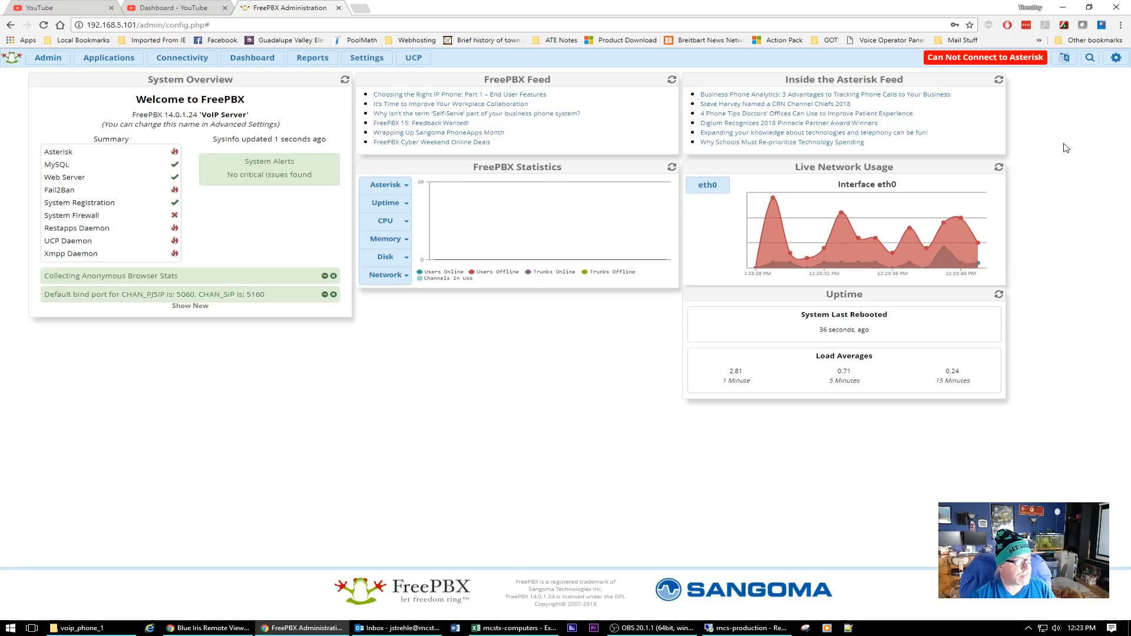
{"action": "left_click", "coordinate": [47, 27]}
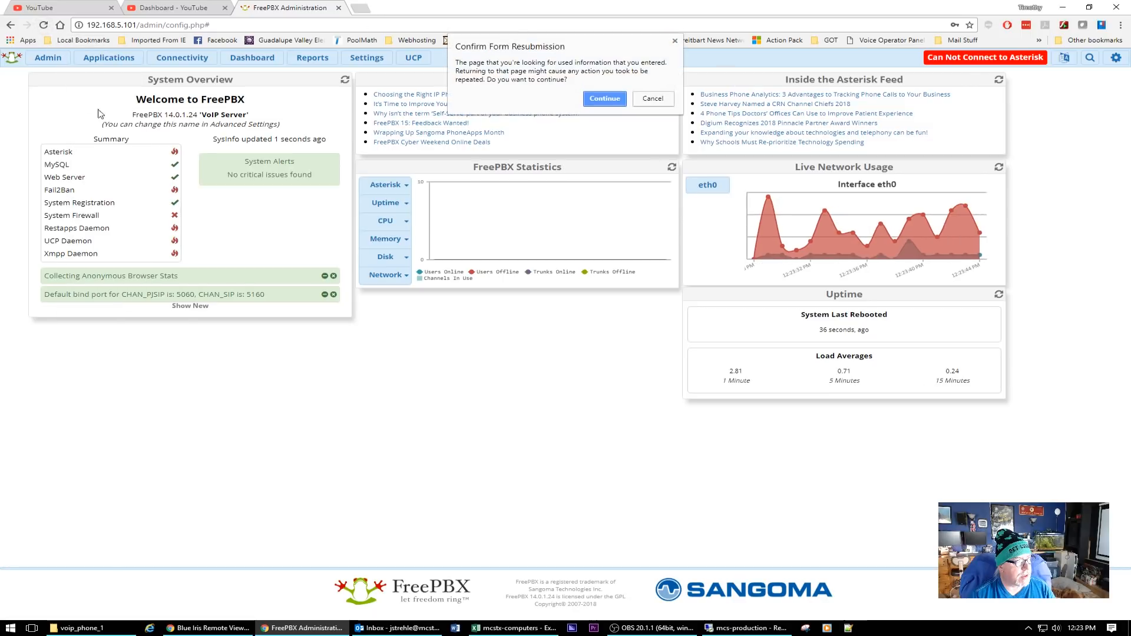
{"action": "left_click", "coordinate": [608, 106]}
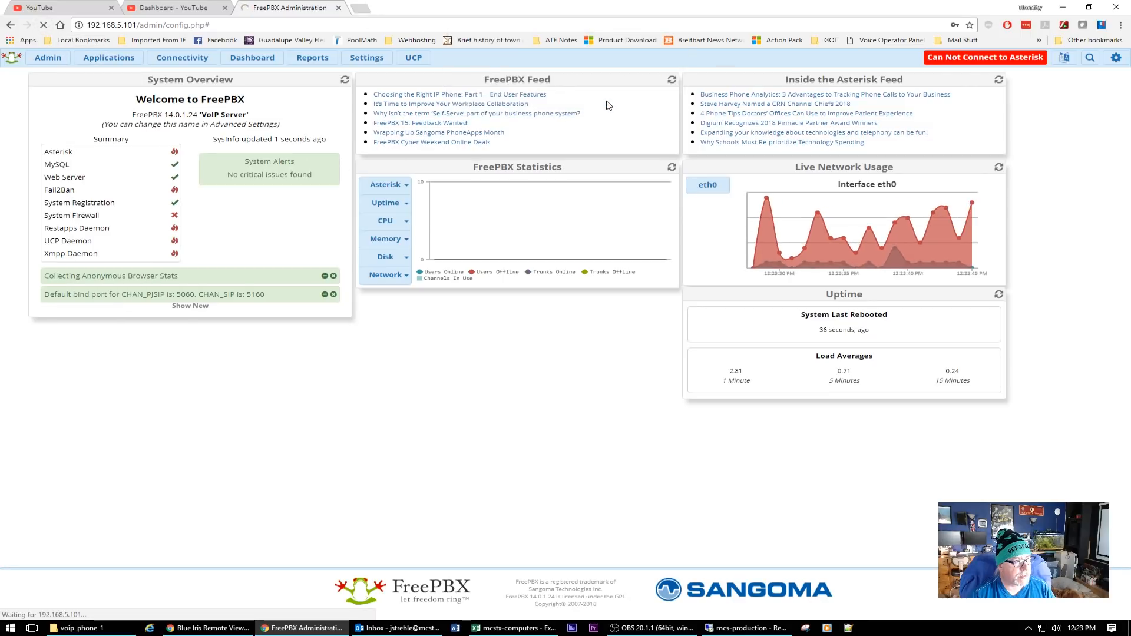